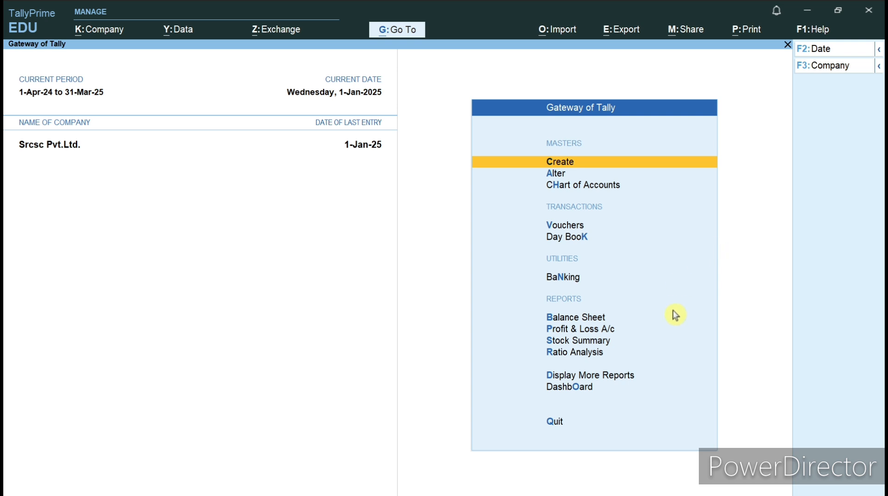
# Step: Shut the company Srcsc Pvt.Ltd. through the company change option of master alteration
pyautogui.press('Down')
pyautogui.press('Return')
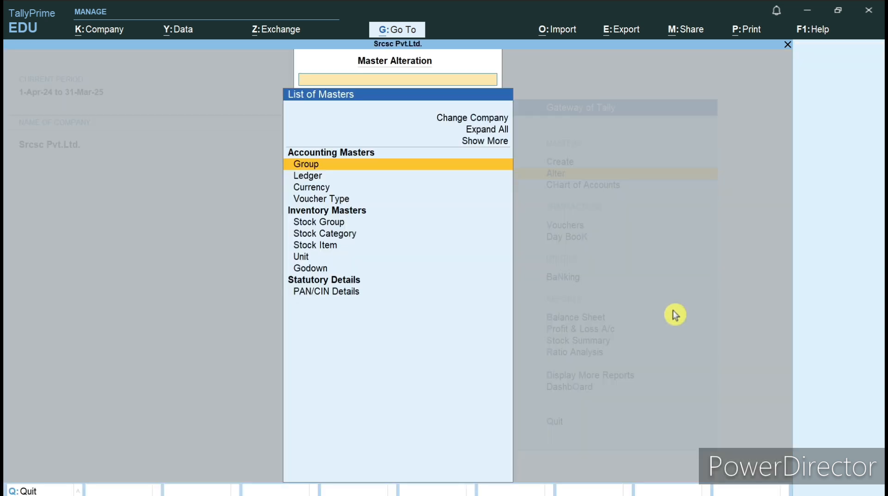
pyautogui.press('Up')
pyautogui.press('Up')
pyautogui.press('Up')
pyautogui.press('Up')
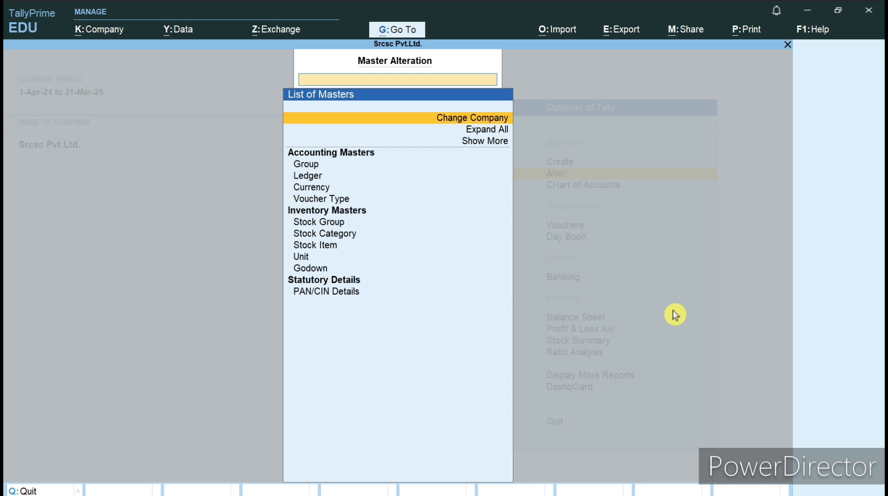
pyautogui.press('Return')
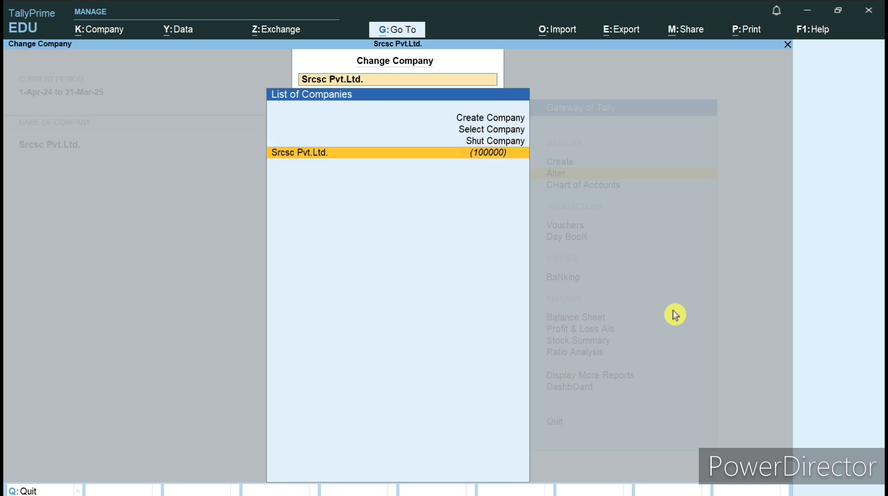
pyautogui.press('Up')
pyautogui.press('Return')
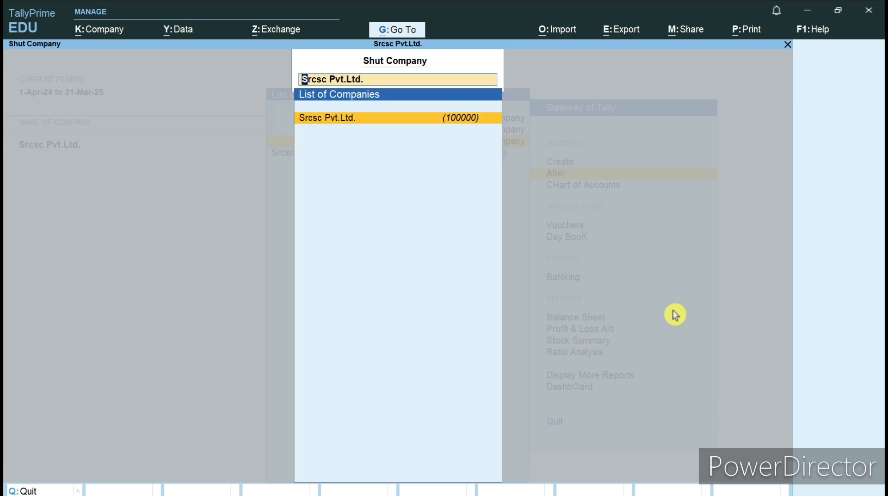
pyautogui.press('Return')
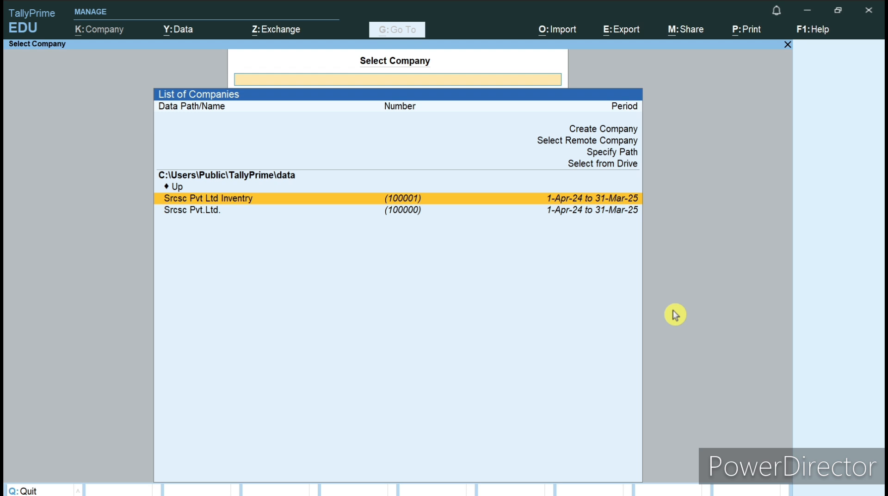
# Step: Load the company Srcsc Pvt Ltd Inventry from the list of companies
pyautogui.press('Down')
pyautogui.press('Up')
pyautogui.press('Return')
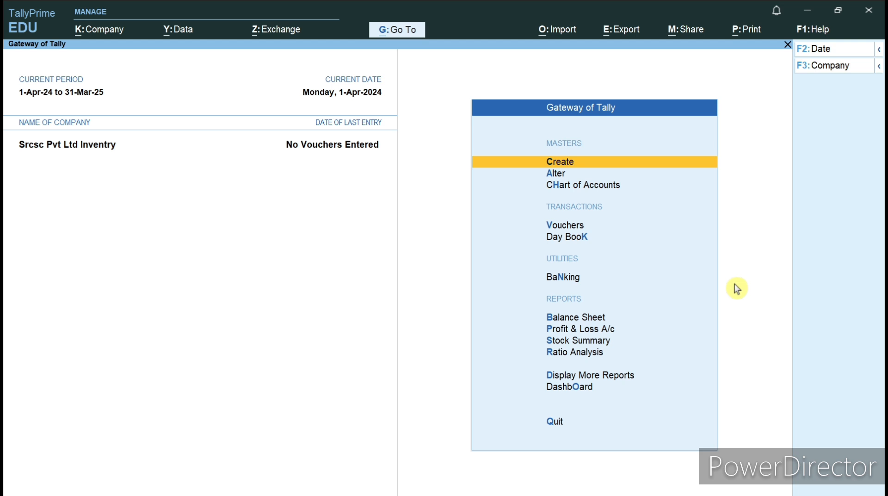
pyautogui.press('Down')
pyautogui.press('Down')
pyautogui.press('Down')
pyautogui.press('Down')
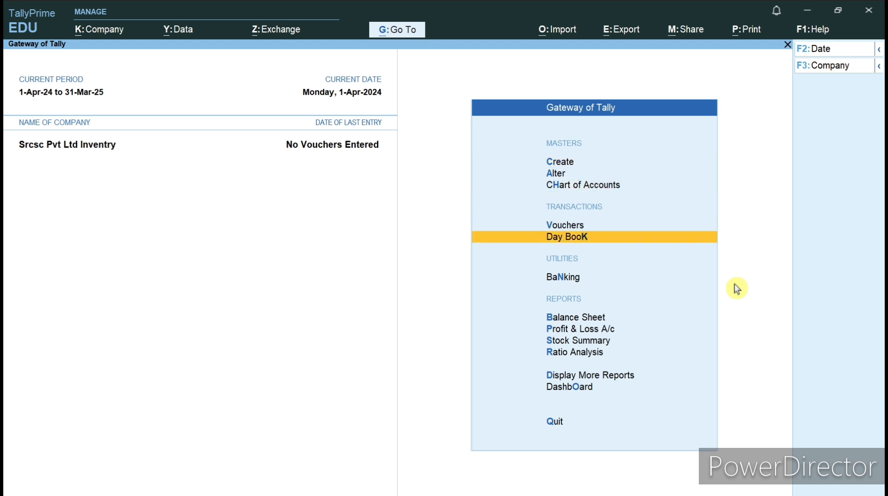
pyautogui.press('Up')
pyautogui.press('Up')
pyautogui.press('Up')
pyautogui.press('Up')
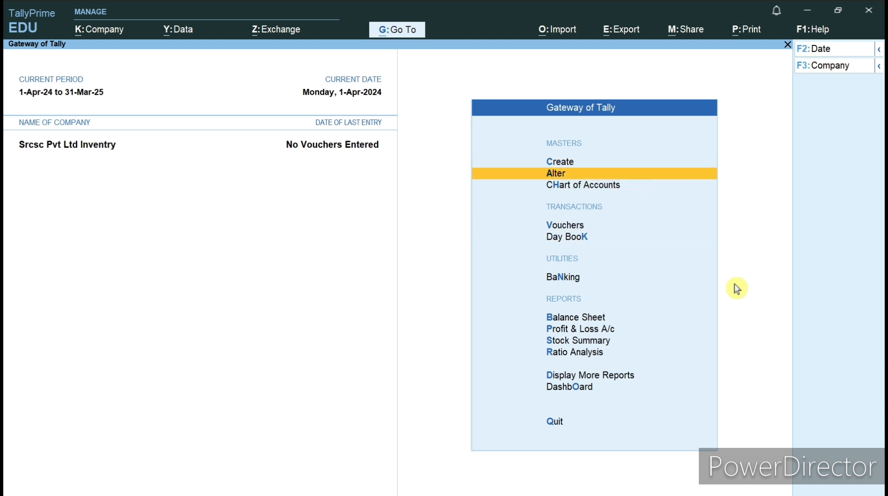
# Step: Create a ledger named Capital A/c under Capital Account, keep the default mailing and bank details, and save it
pyautogui.press('Return')
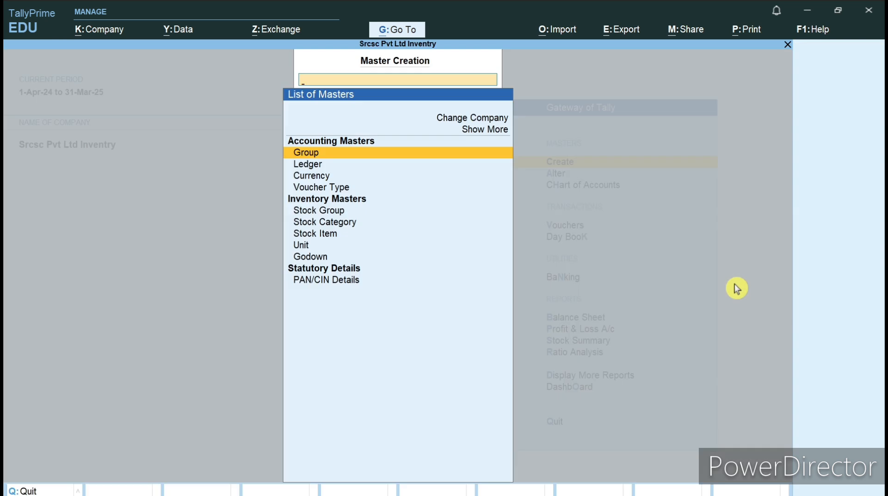
pyautogui.press('Down')
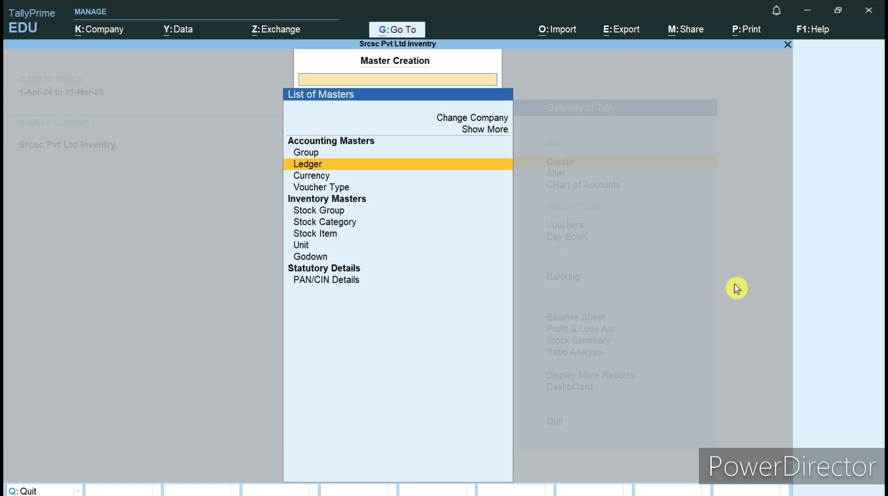
pyautogui.press('Return')
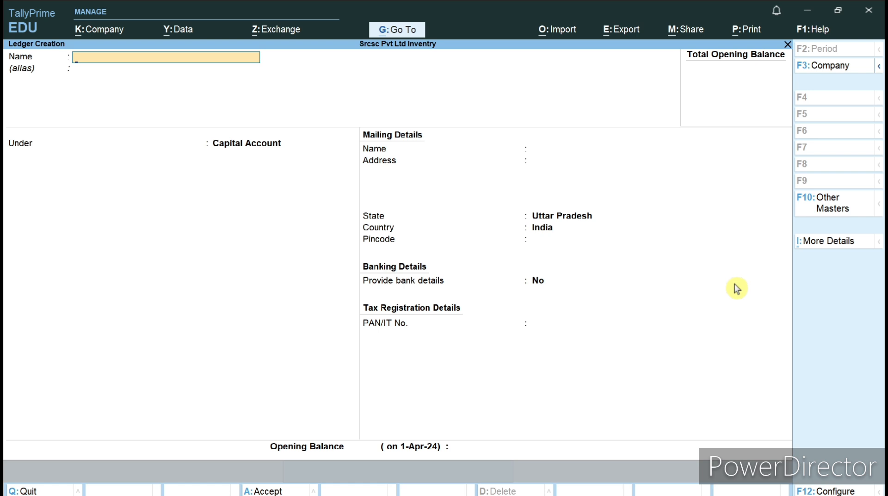
pyautogui.write('Capital A/c')
pyautogui.press('Return')
pyautogui.press('Return')
pyautogui.press('Return')
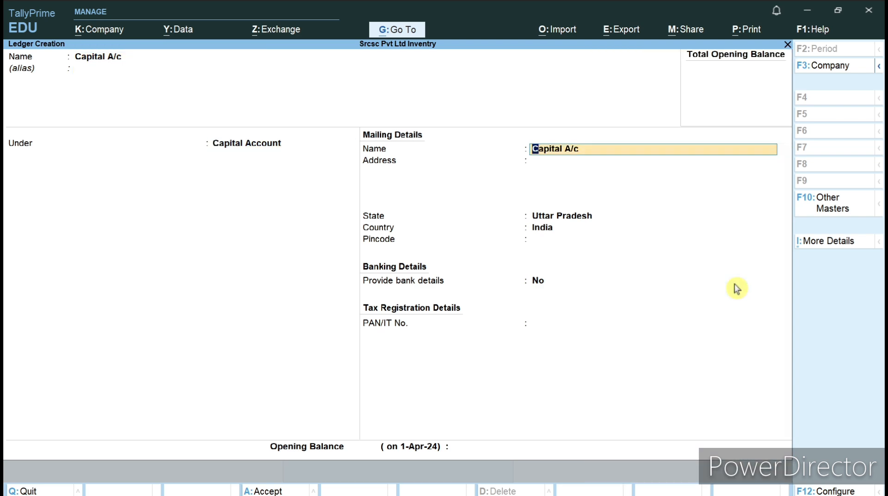
pyautogui.press('Return')
pyautogui.press('Return')
pyautogui.press('Return')
pyautogui.press('Return')
pyautogui.press('Return')
pyautogui.press('Return')
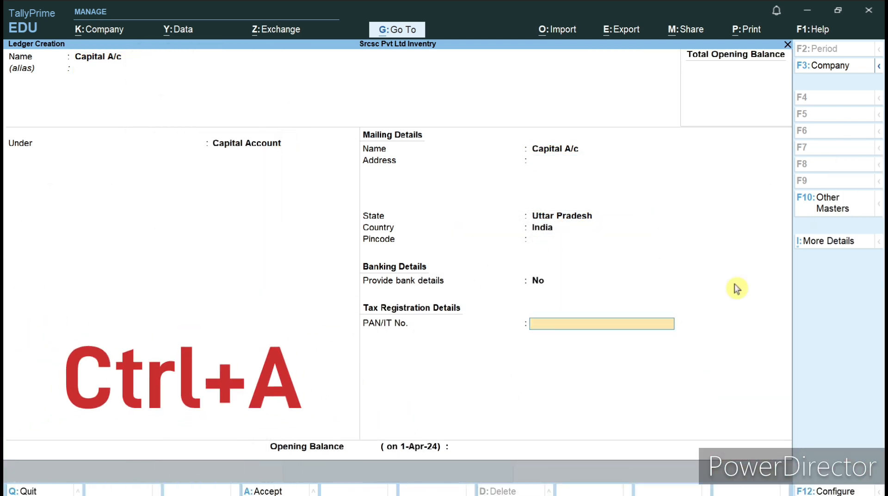
pyautogui.hotkey('ctrl', 'a')
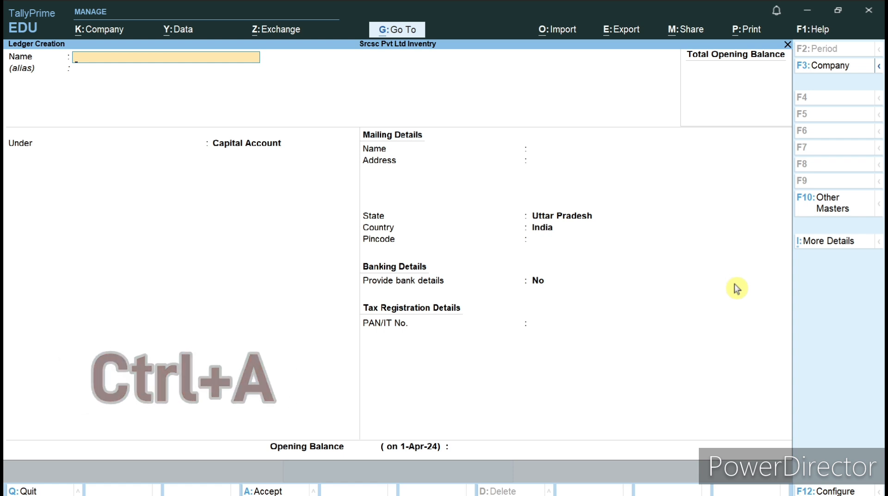
# Step: Try to create a ledger named Cash and clear the entered name
pyautogui.write('Cas')
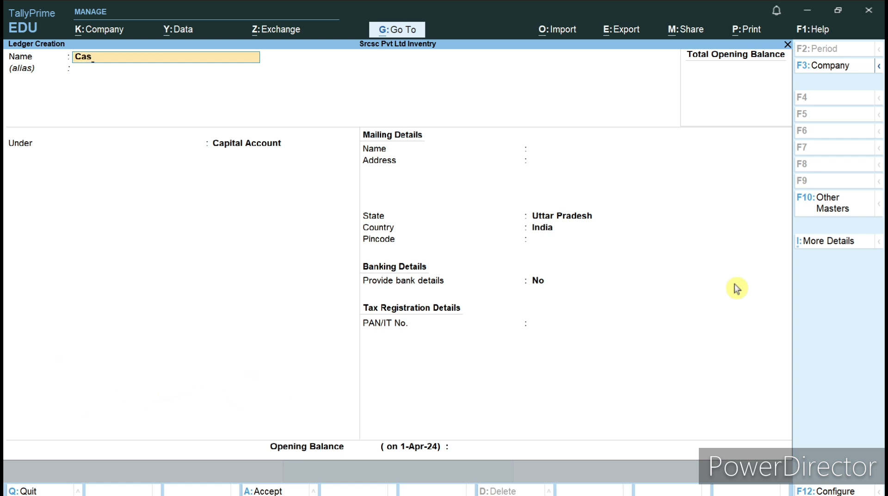
pyautogui.press('BackSpace')
pyautogui.press('BackSpace')
pyautogui.press('BackSpace')
pyautogui.write('Cash')
pyautogui.press('Return')
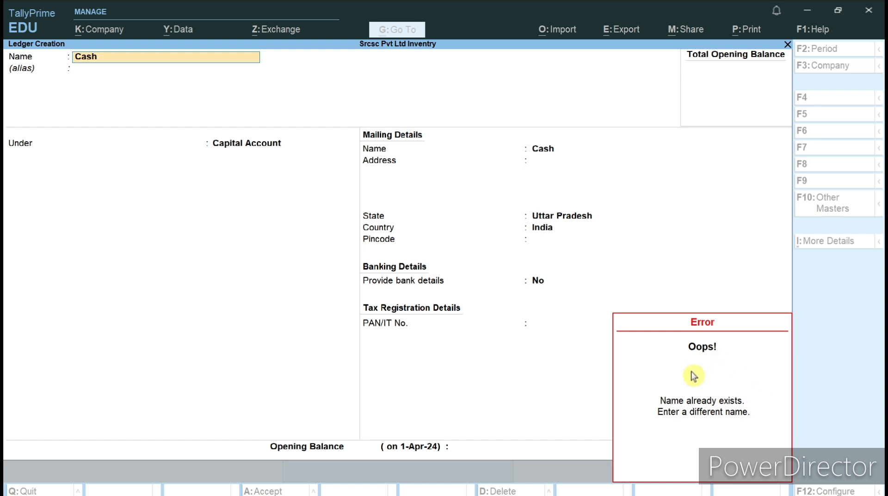
pyautogui.click(202, 60)
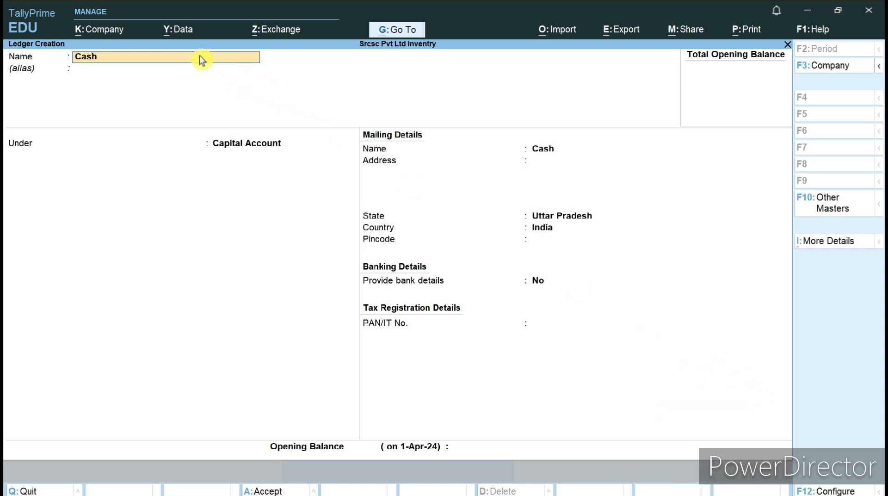
pyautogui.press('BackSpace')
pyautogui.press('BackSpace')
pyautogui.press('BackSpace')
pyautogui.press('BackSpace')
# Step: Create a ledger named Purchase A/c under Purchase Accounts with ledger type Not Applicable and save it
pyautogui.write('Purchase a/c')
pyautogui.press('Return')
pyautogui.press('Return')
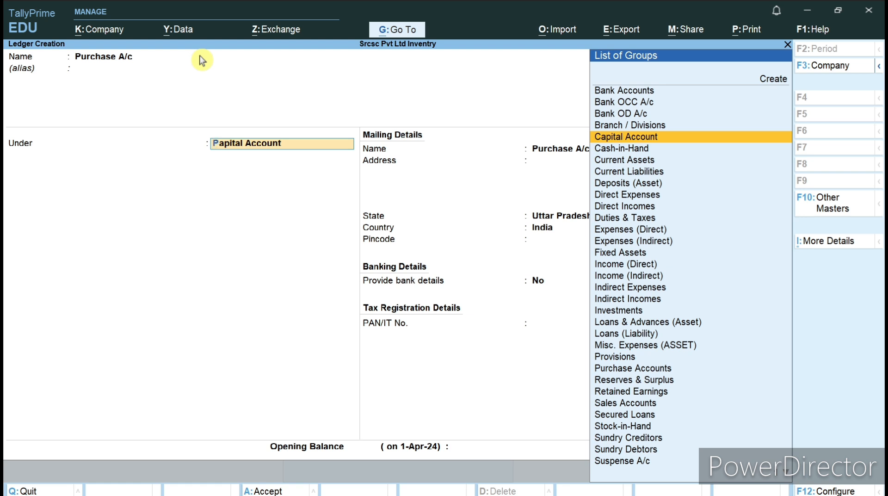
pyautogui.write('Pu')
pyautogui.press('Return')
pyautogui.press('Return')
pyautogui.press('Return')
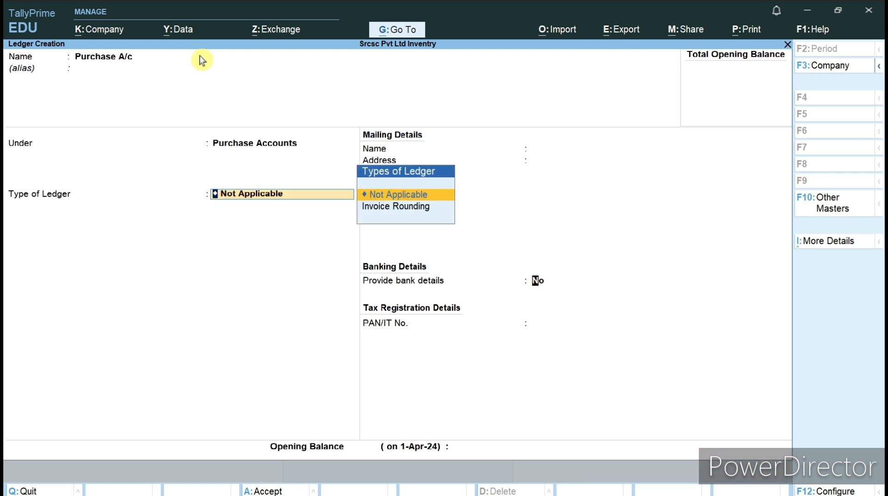
pyautogui.press('Return')
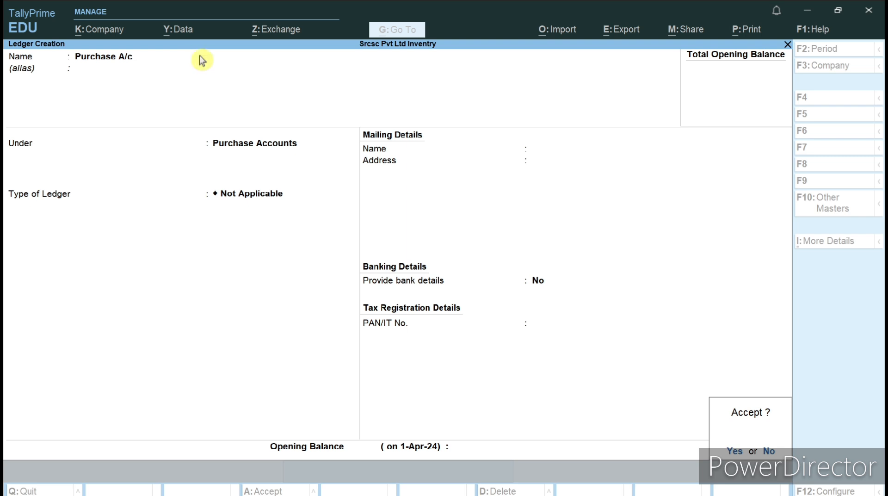
pyautogui.press('Return')
# Step: Create a ledger named Sale A/c under Sales Accounts with ledger type Not Applicable and save it
pyautogui.write('Sa')
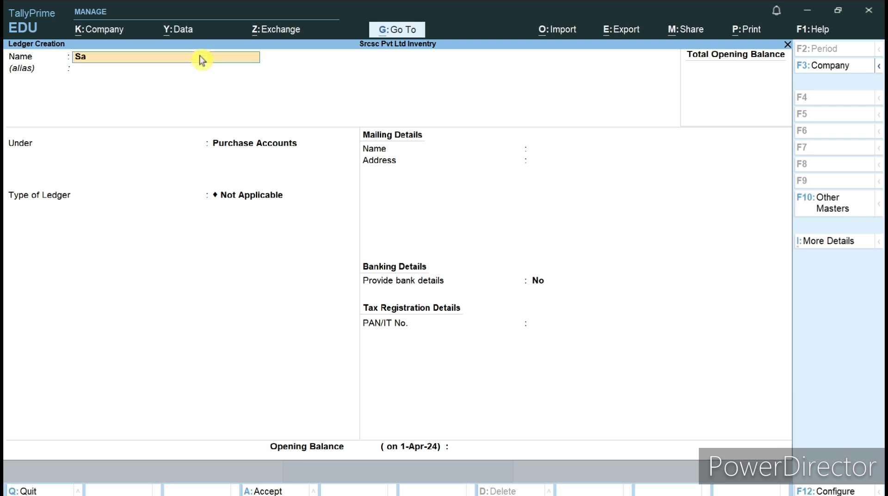
pyautogui.write('le A/c')
pyautogui.press('Return')
pyautogui.press('Return')
pyautogui.write('Sa')
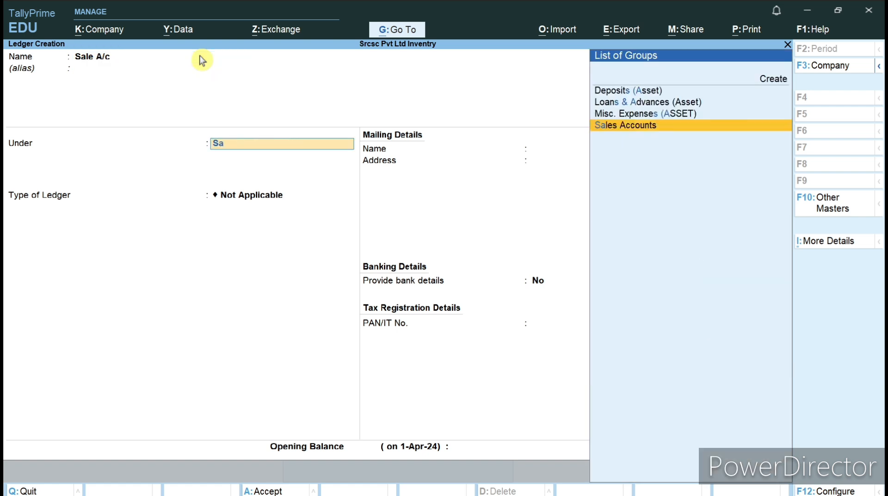
pyautogui.press('Return')
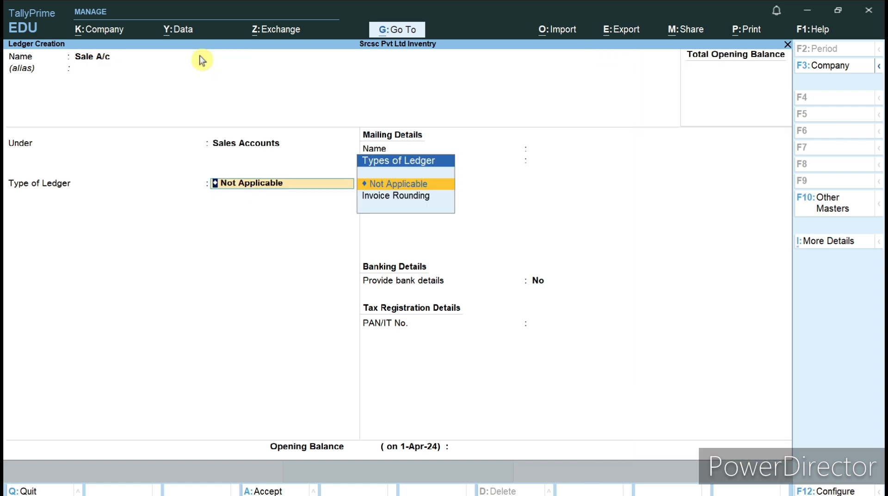
pyautogui.press('Return')
pyautogui.press('Return')
pyautogui.press('Return')
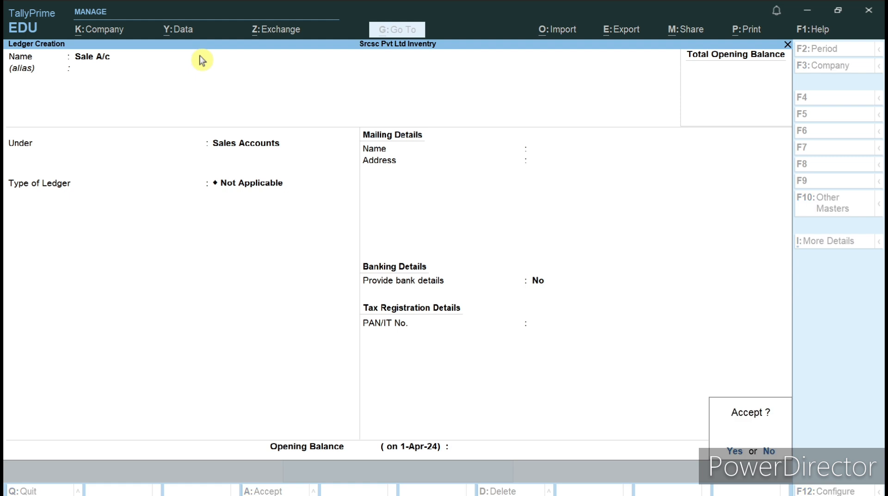
pyautogui.press('Return')
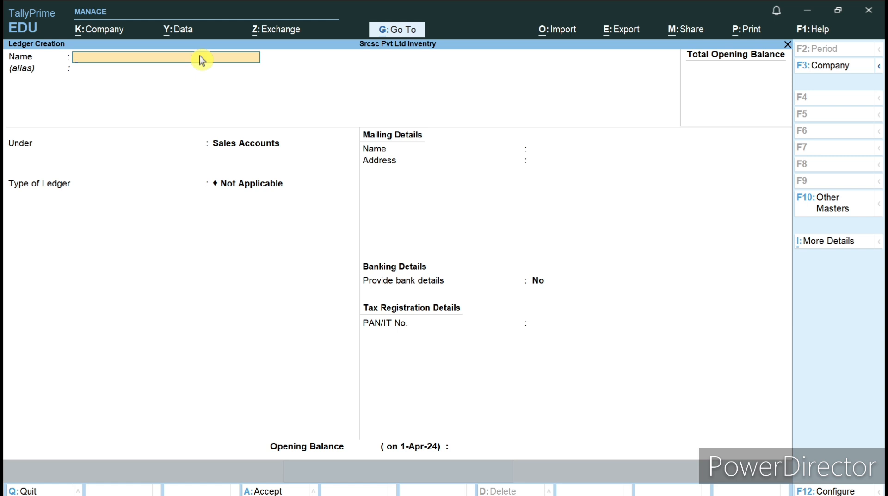
# Step: Create a ledger named Raj Info. A/c under Sundry Creditors, keep the default credit settings, and save it
pyautogui.write('Raj info. A/c')
pyautogui.press('Return')
pyautogui.press('Return')
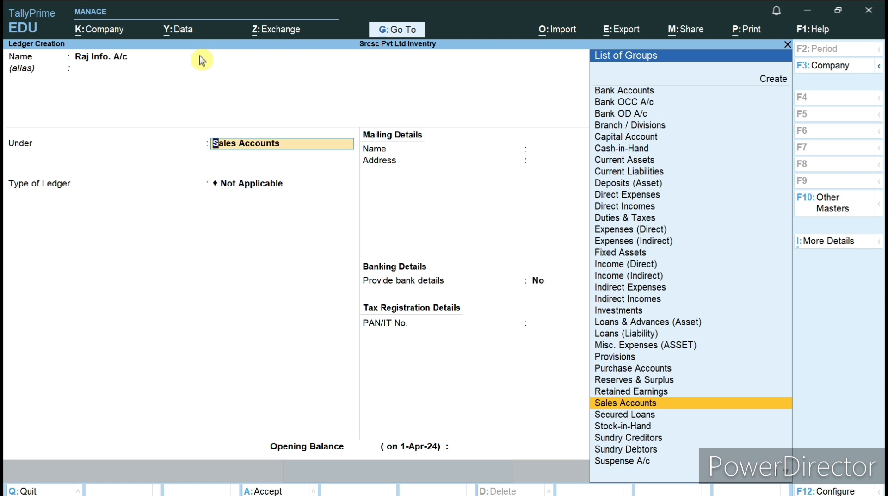
pyautogui.write('S')
pyautogui.press('Down')
pyautogui.press('Down')
pyautogui.press('Down')
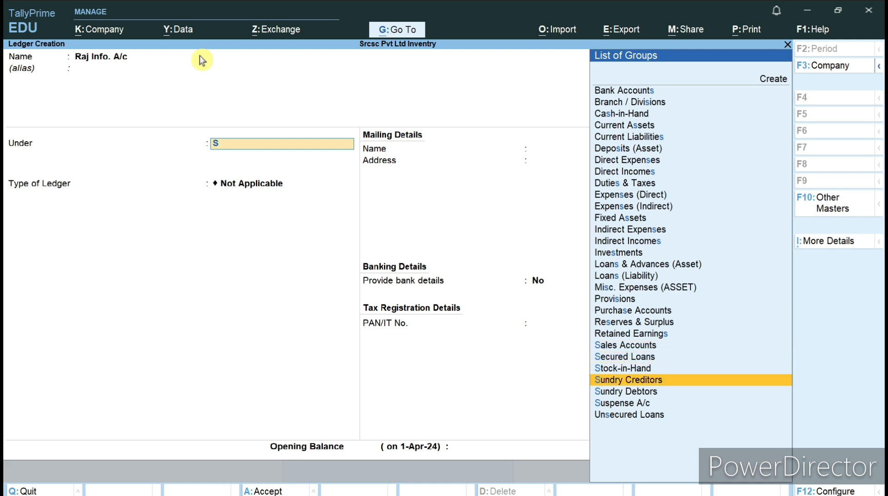
pyautogui.press('Down')
pyautogui.press('Up')
pyautogui.press('Return')
pyautogui.press('Return')
pyautogui.press('Return')
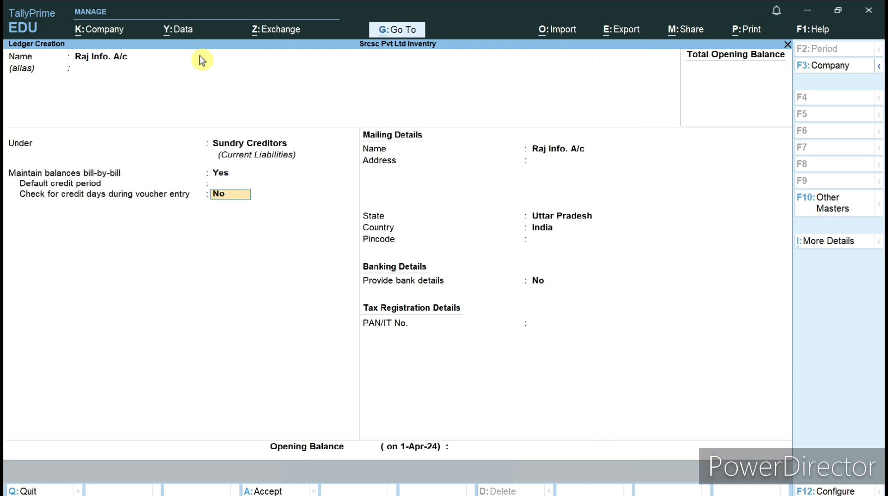
pyautogui.hotkey('ctrl', 'a')
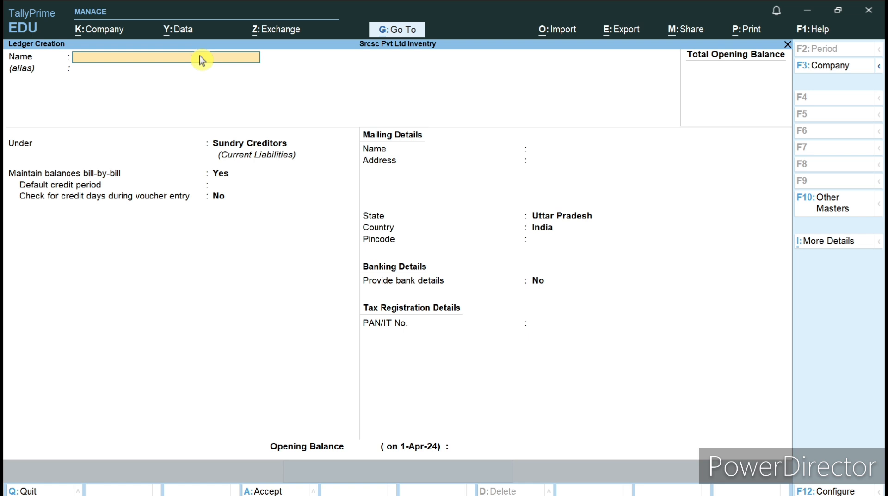
# Step: Create a ledger with the customer's first name followed by A/c under Sundry Debtors and save it
pyautogui.write('Ram A/c')
pyautogui.press('Return')
pyautogui.press('Return')
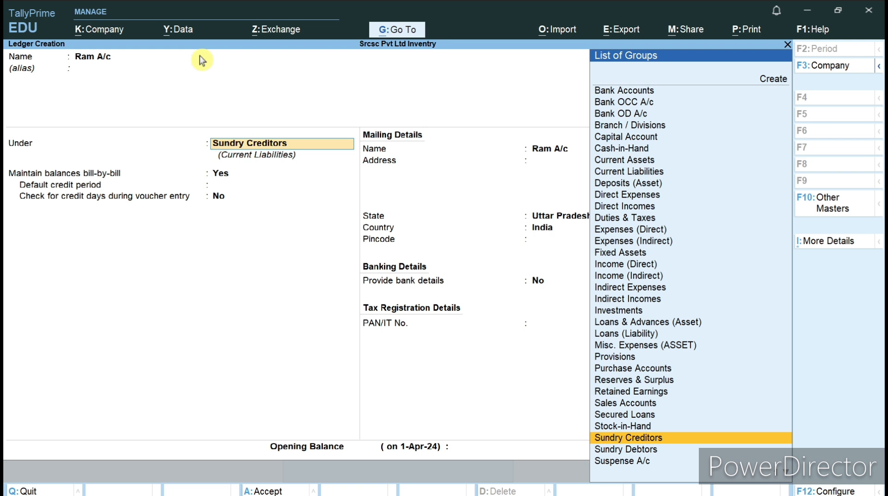
pyautogui.press('Down')
pyautogui.press('Return')
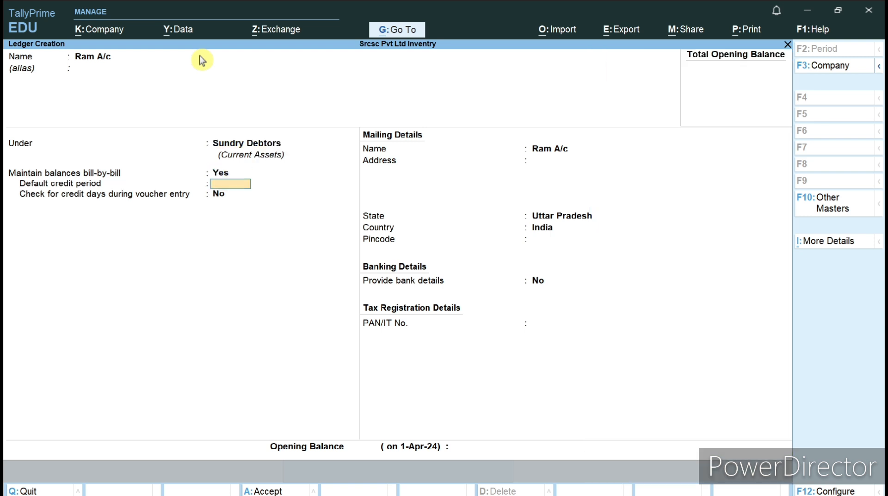
pyautogui.hotkey('ctrl', 'a')
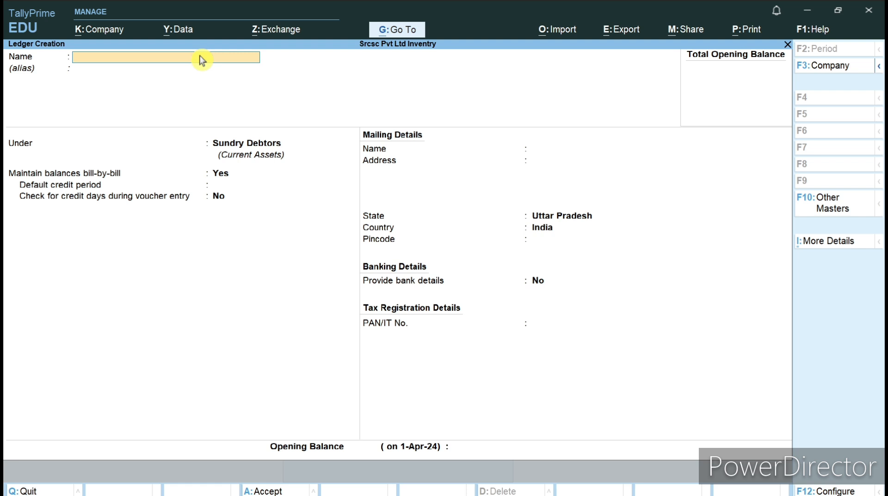
# Step: Create a ledger named HDFC Bank A/c under Bank Accounts, save it with default bank details, and leave master creation
pyautogui.write('HDFC Bank a/c')
pyautogui.press('Return')
pyautogui.press('Return')
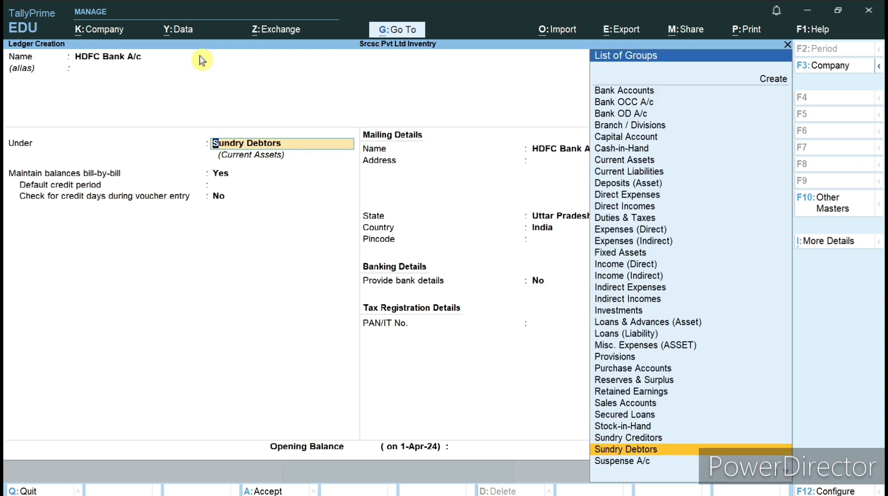
pyautogui.write('Ban')
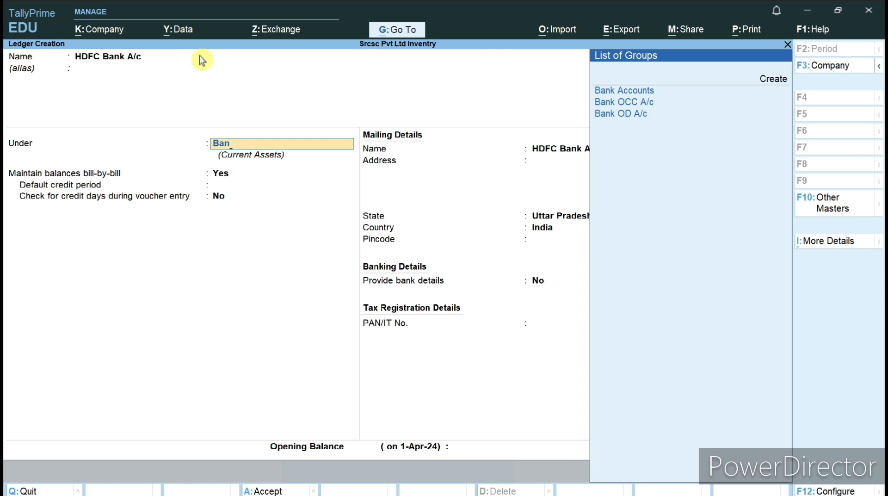
pyautogui.press('Return')
pyautogui.press('Return')
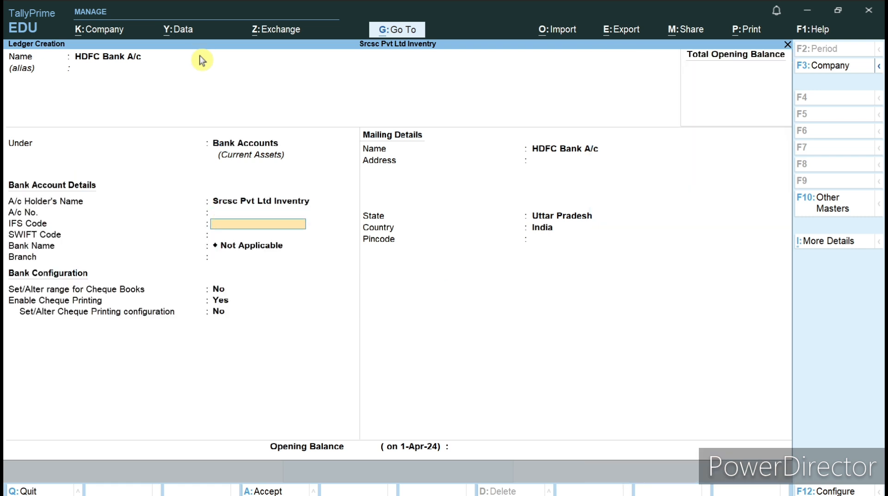
pyautogui.press('ctrl')
pyautogui.hotkey('ctrl', 'a')
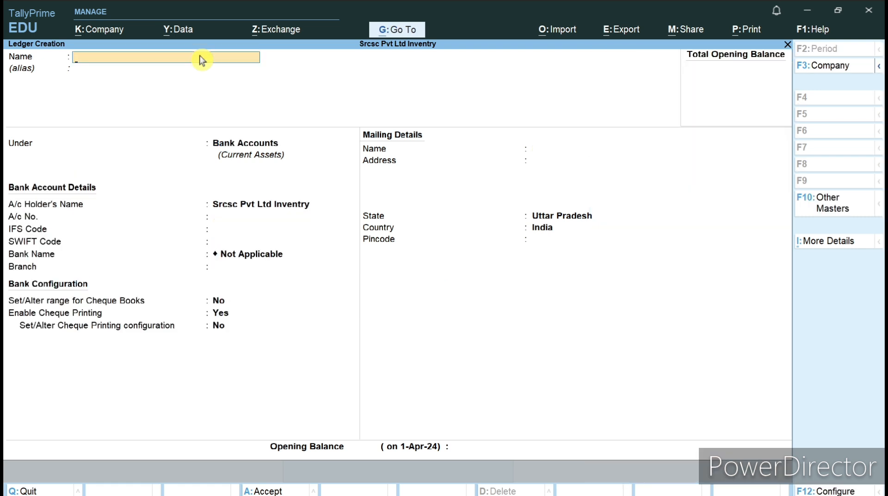
pyautogui.press('Escape')
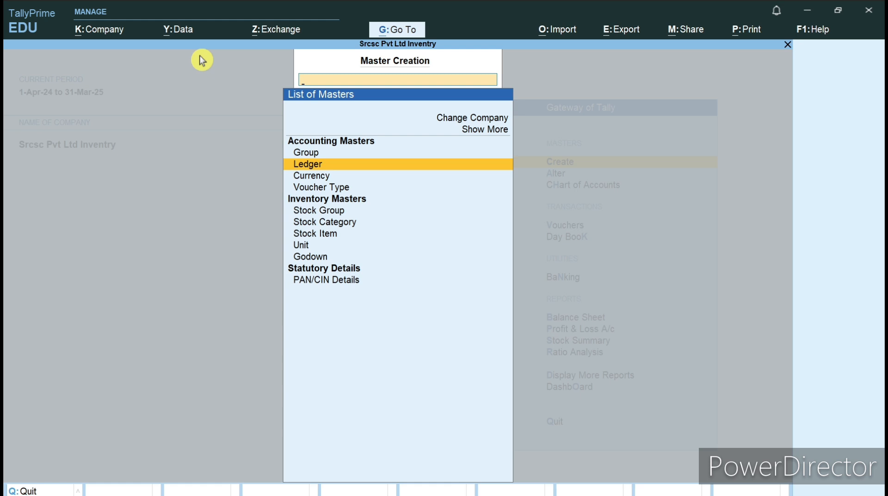
pyautogui.press('Escape')
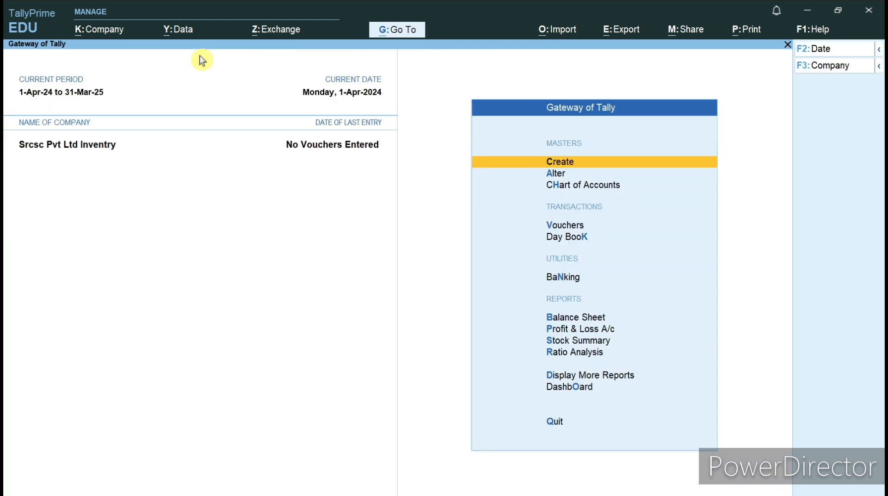
# Step: Start a new accounting voucher of the Journal type
pyautogui.press('Down')
pyautogui.press('Down')
pyautogui.press('Down')
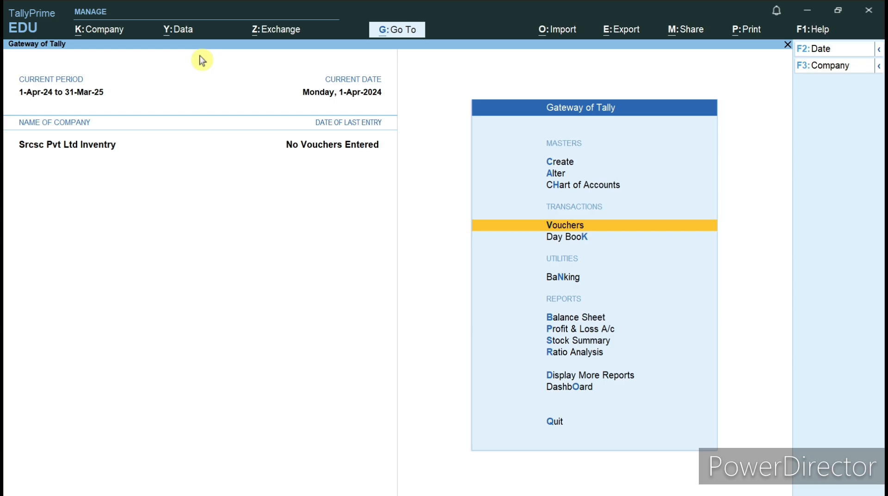
pyautogui.press('Return')
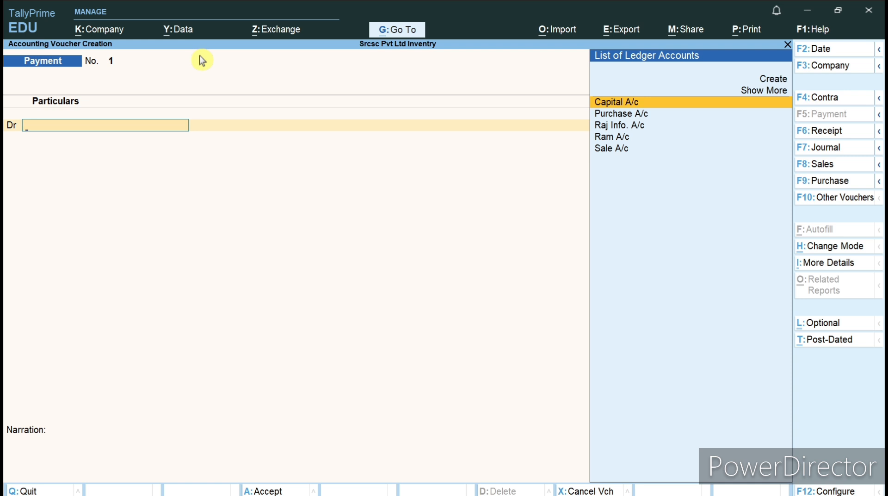
pyautogui.click(829, 154)
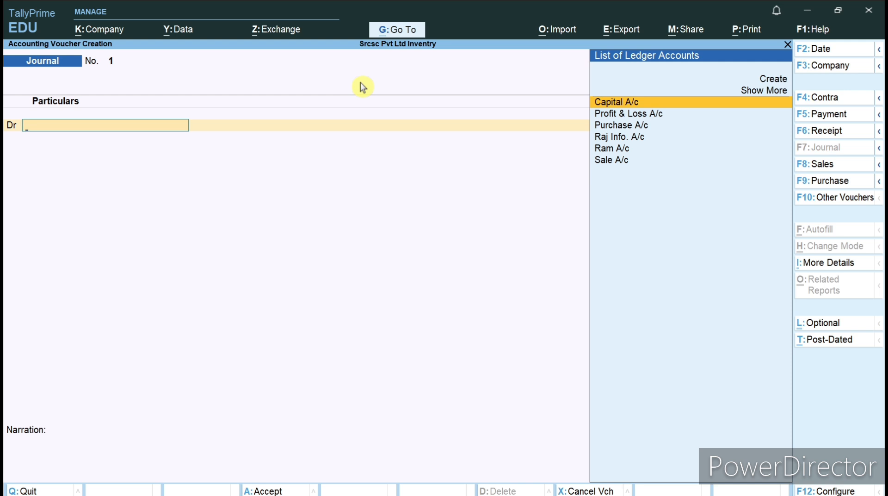
# Step: Debit the Cash ledger with 1,00,000 in the journal voucher
pyautogui.write('Cas')
pyautogui.press('Return')
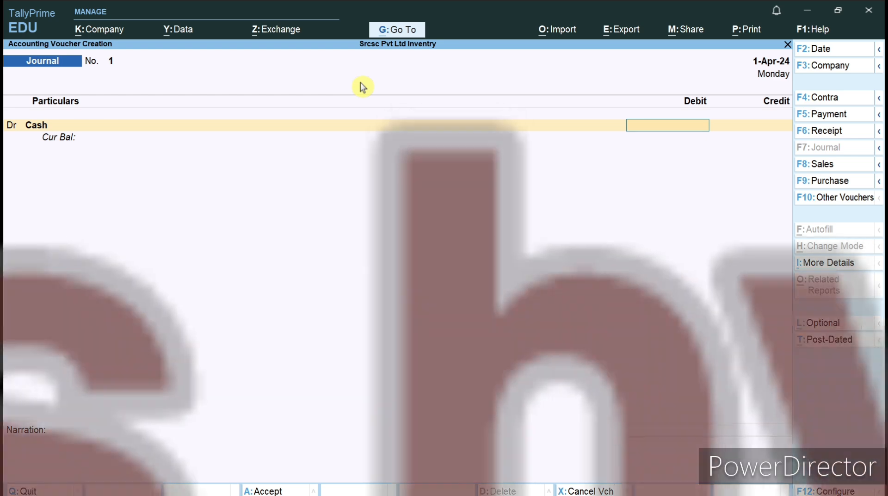
pyautogui.write('1,00,')
pyautogui.write('00000')
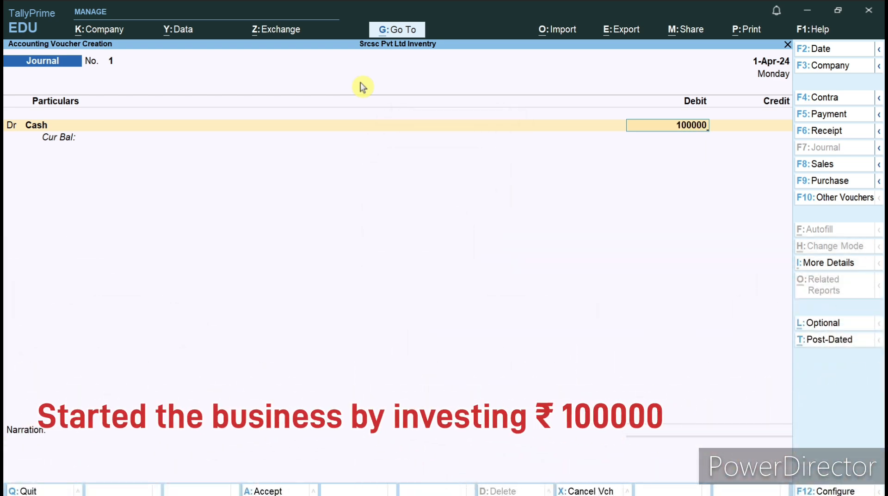
pyautogui.press('Return')
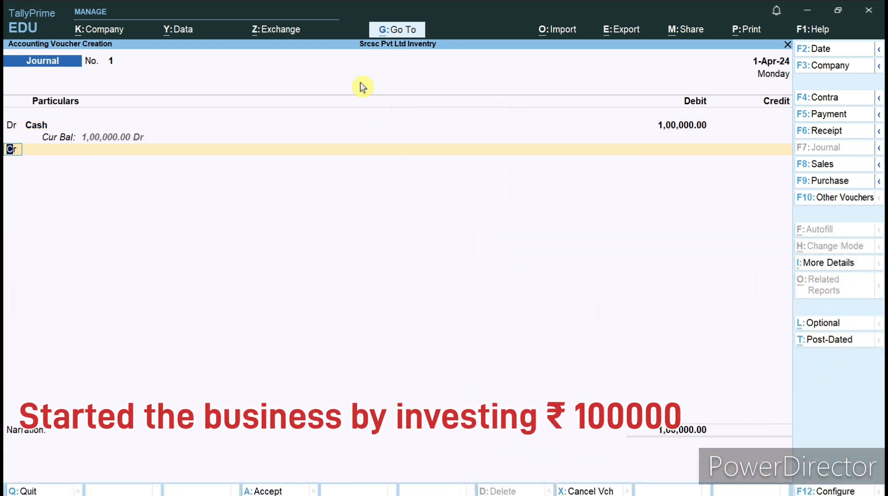
# Step: Credit Capital A/c with 1,00,000, save the journal voucher, and leave voucher creation
pyautogui.press('Return')
pyautogui.write('C')
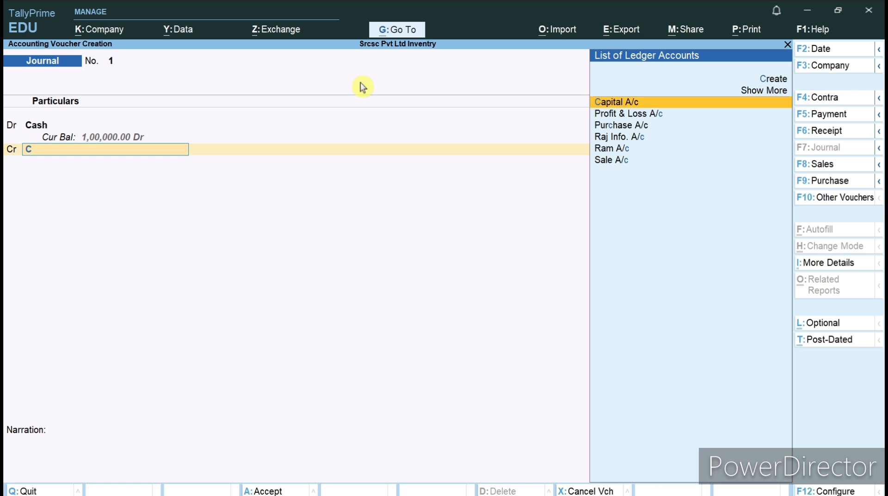
pyautogui.press('Return')
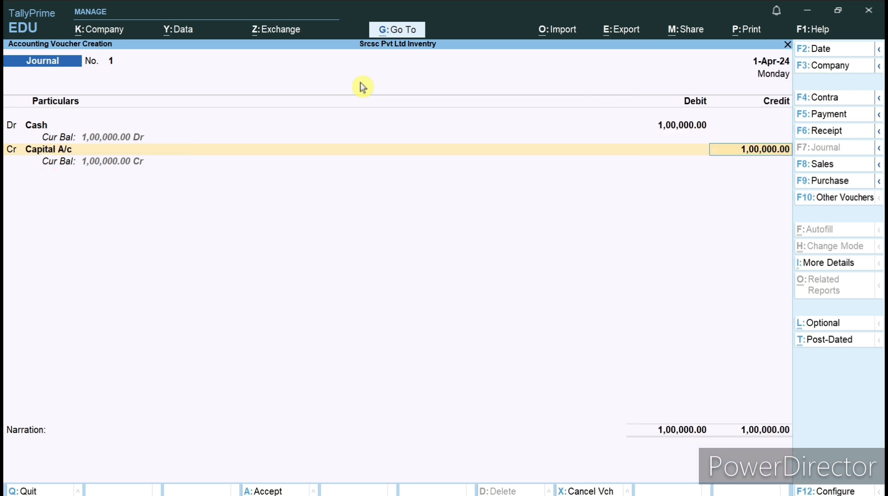
pyautogui.press('Return')
pyautogui.hotkey('ctrl', 'a')
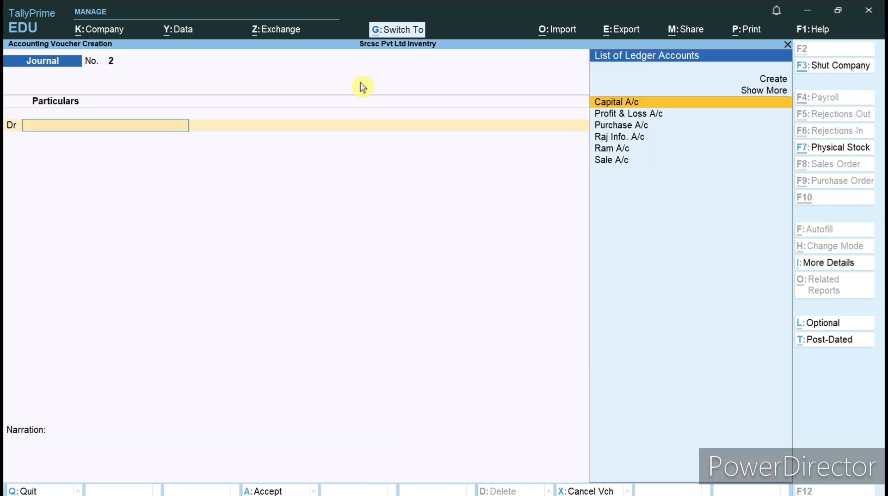
pyautogui.press('Escape')
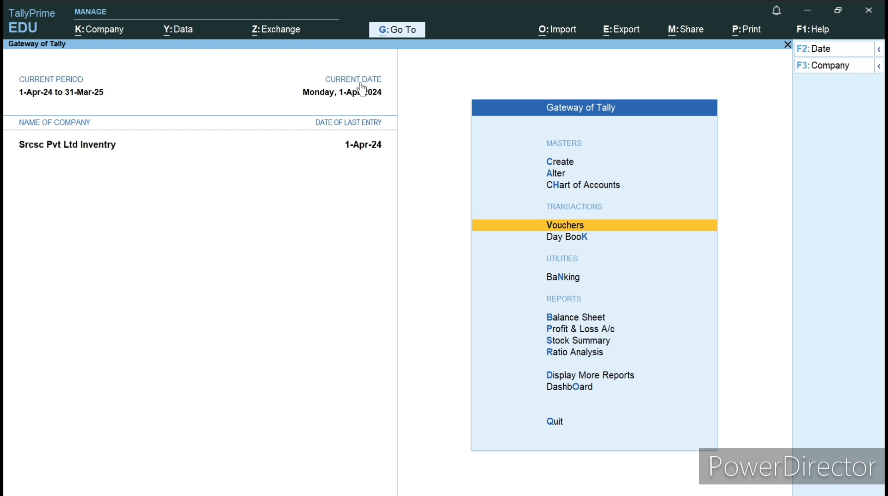
# Step: Check the Capital Account and Current Assets entries in the Balance Sheet report, and close it
pyautogui.press('Down')
pyautogui.press('Down')
pyautogui.press('Down')
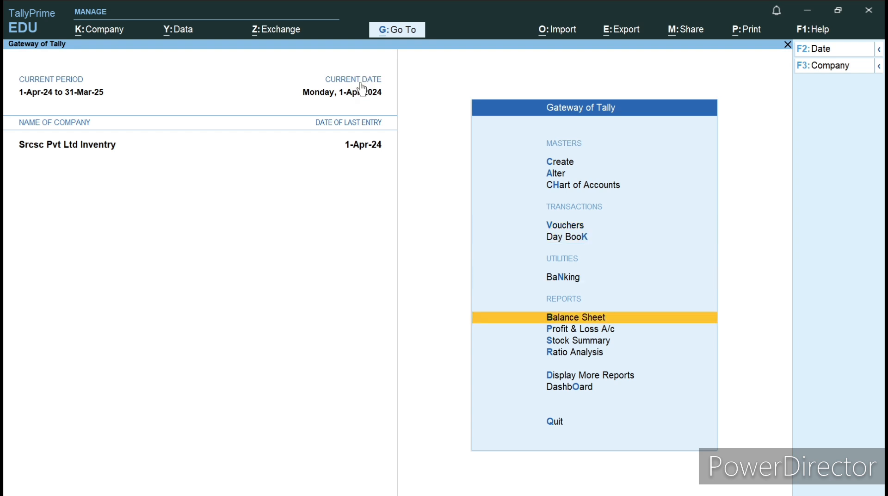
pyautogui.press('Return')
pyautogui.press('Right')
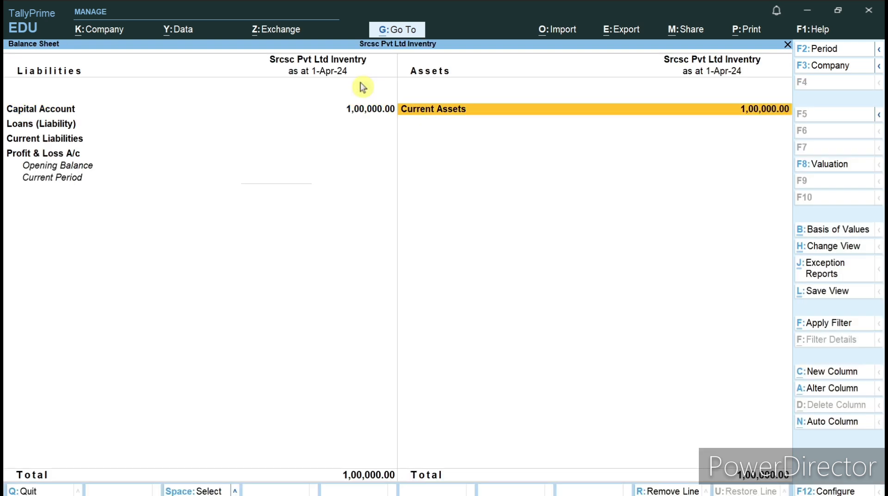
pyautogui.press('Left')
pyautogui.press('Escape')
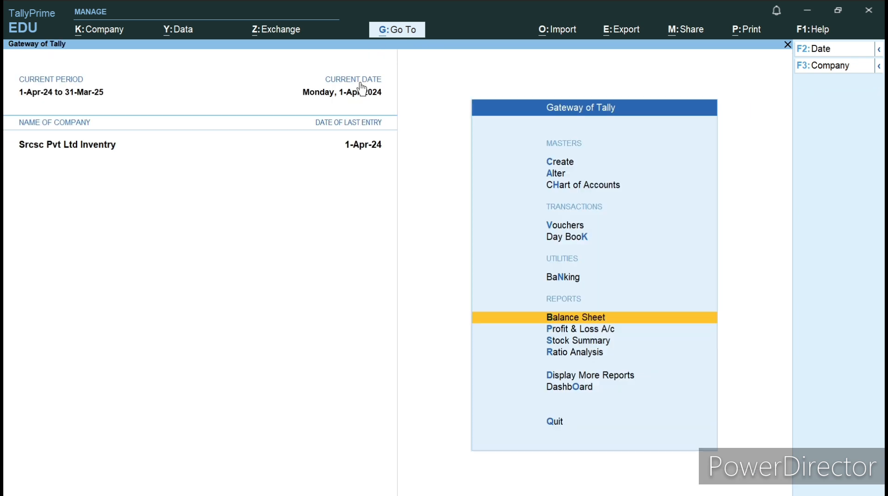
# Step: Start a new accounting voucher of the Purchase type
pyautogui.press('Up')
pyautogui.press('Up')
pyautogui.press('Up')
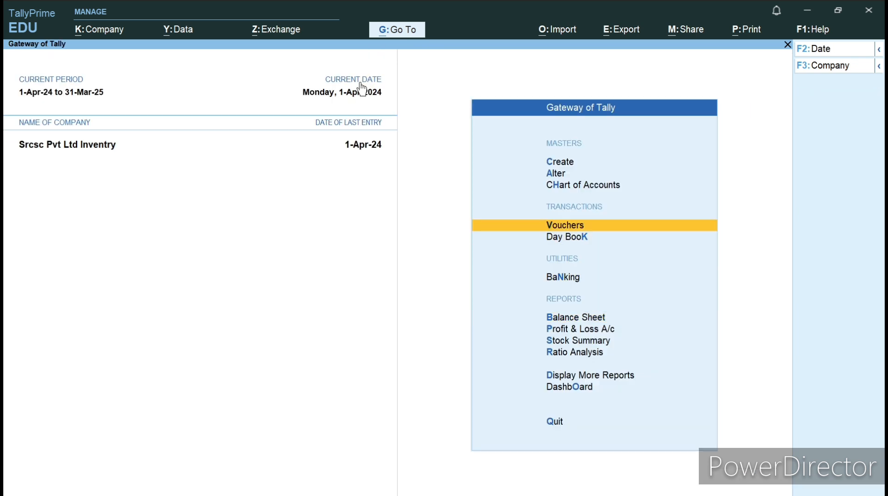
pyautogui.press('Return')
pyautogui.press('Return')
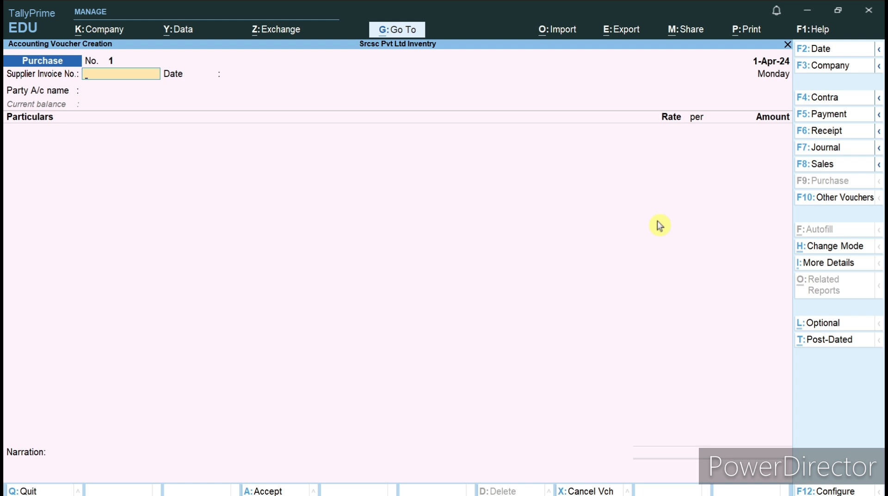
# Step: Change the purchase voucher's mode to Item Invoice
pyautogui.press('ctrl')
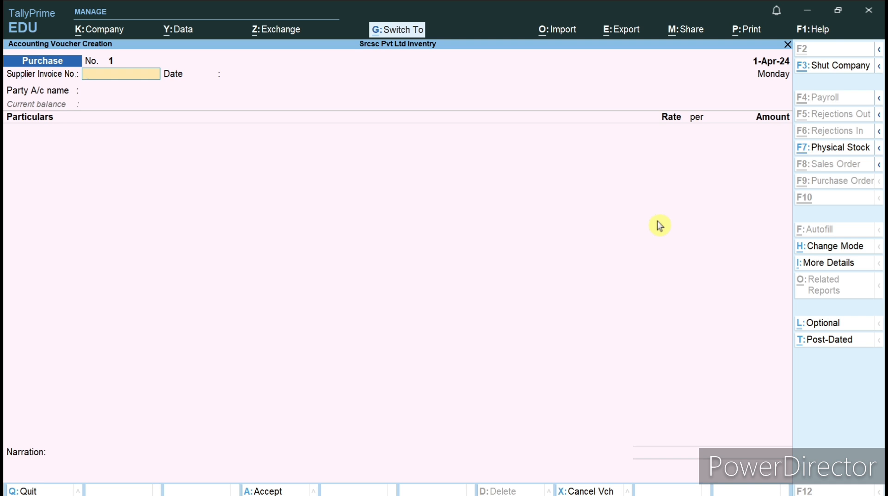
pyautogui.hotkey('ctrl', 'h')
pyautogui.press('Up')
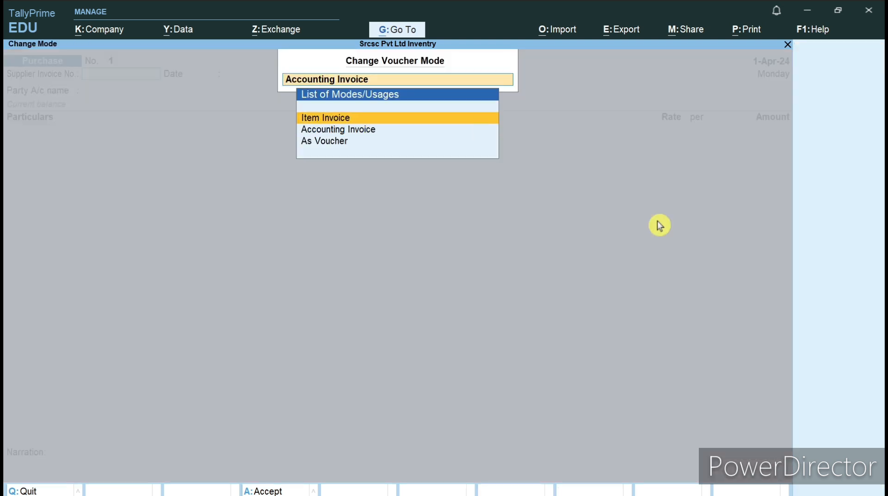
pyautogui.press('Down')
pyautogui.press('Down')
pyautogui.press('Up')
pyautogui.press('Up')
pyautogui.press('Return')
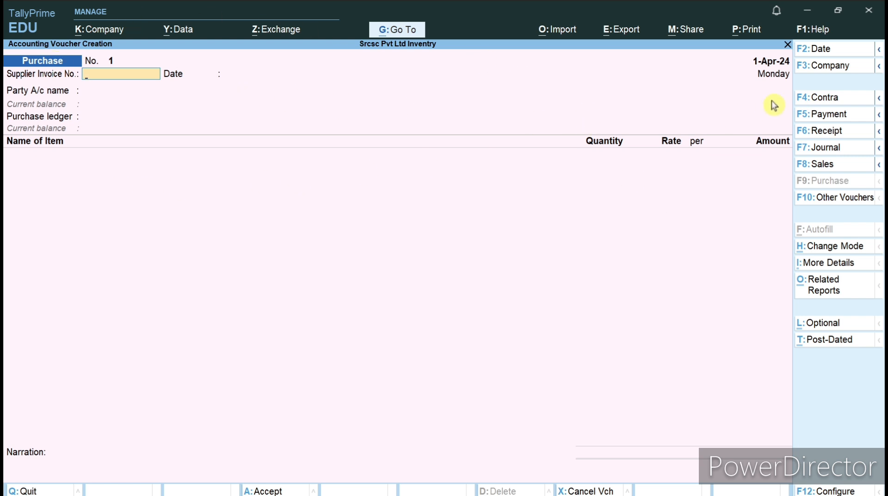
# Step: Fill in the purchase header with supplier invoice number 101, date 1-Apr-24, Cash as party account, blank receipt details, and Purchase A/c as purchase ledger
pyautogui.write('101')
pyautogui.press('Return')
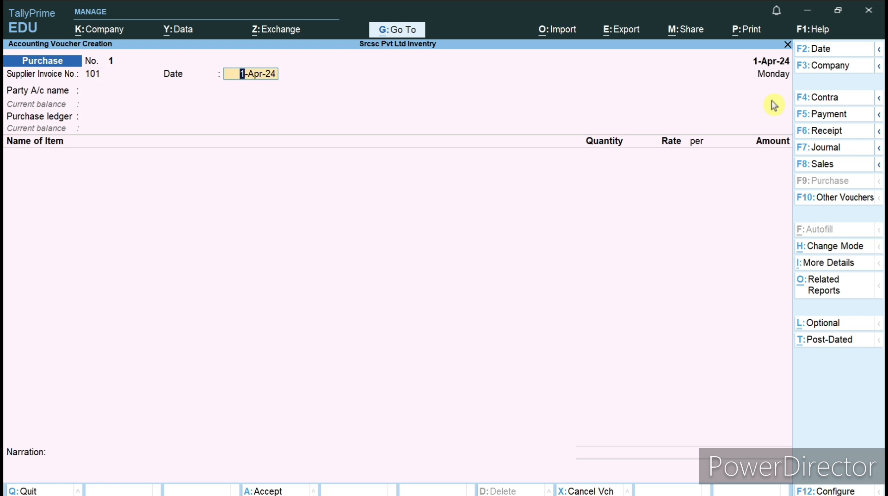
pyautogui.press('Return')
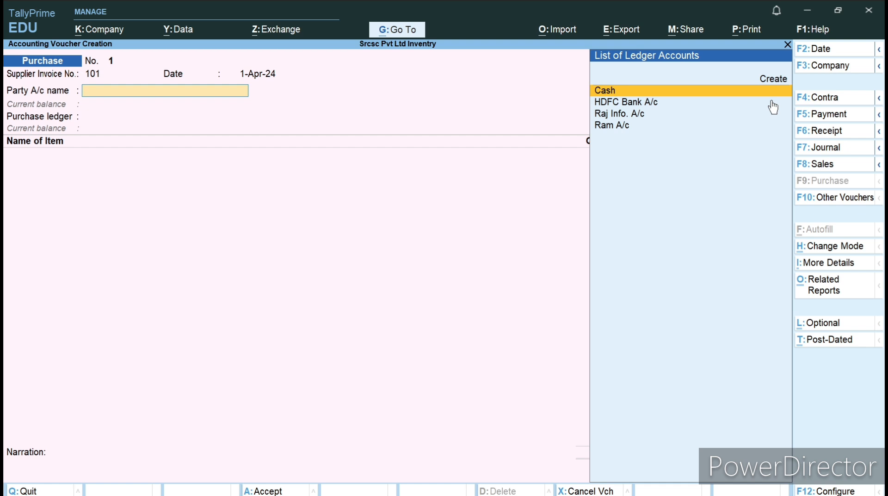
pyautogui.click(772, 103)
pyautogui.hotkey('ctrl', 'a')
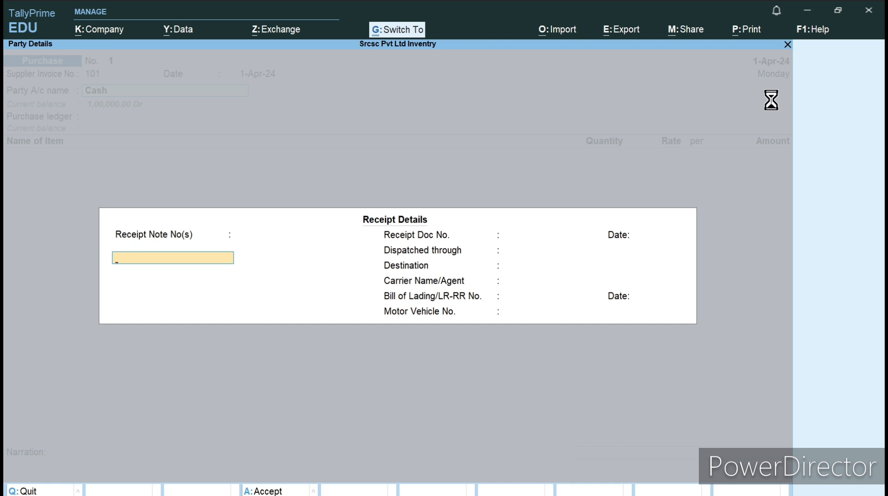
pyautogui.hotkey('ctrl', 'a')
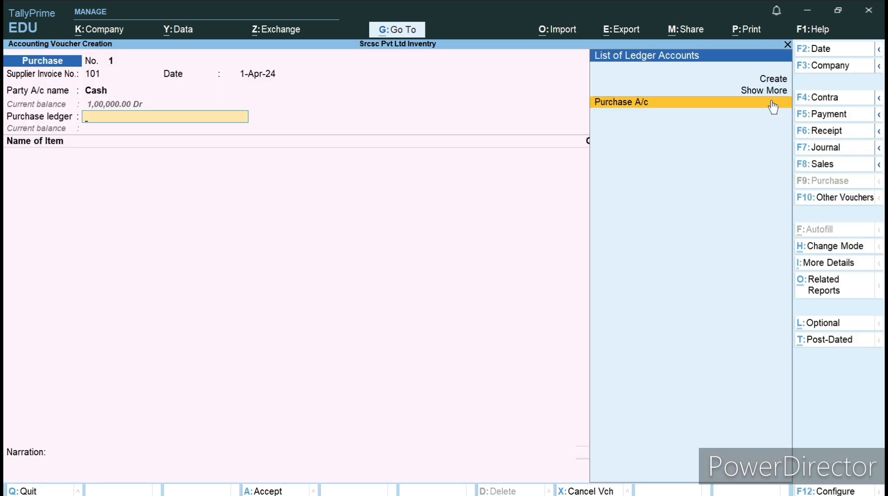
pyautogui.click(772, 104)
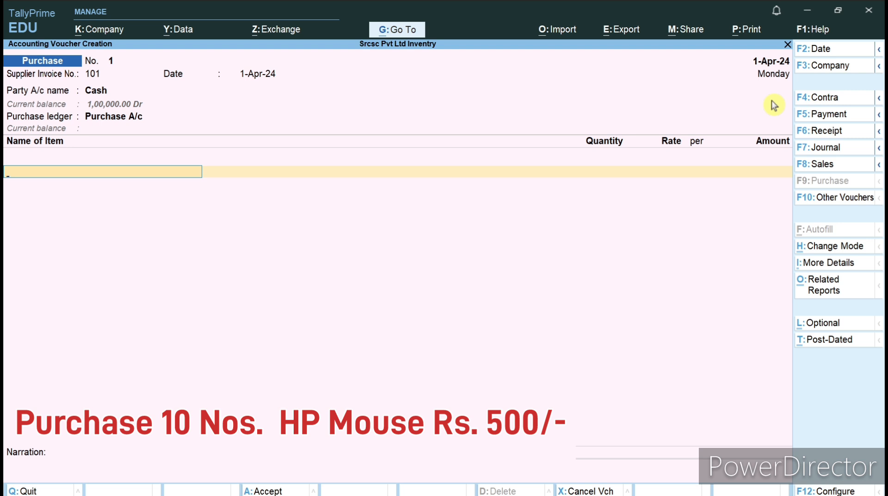
# Step: Choose HP Mouse as the first stock item of the cash purchase voucher
pyautogui.write('L')
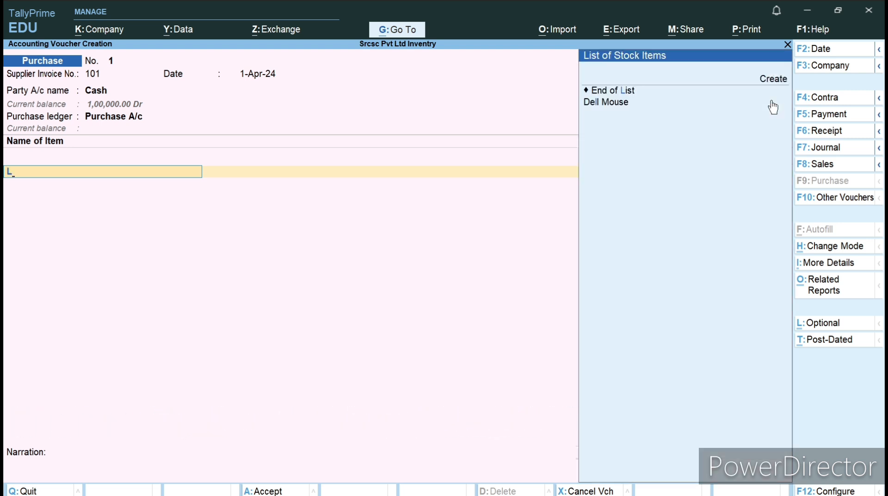
pyautogui.press('BackSpace')
pyautogui.press('Down')
pyautogui.press('Down')
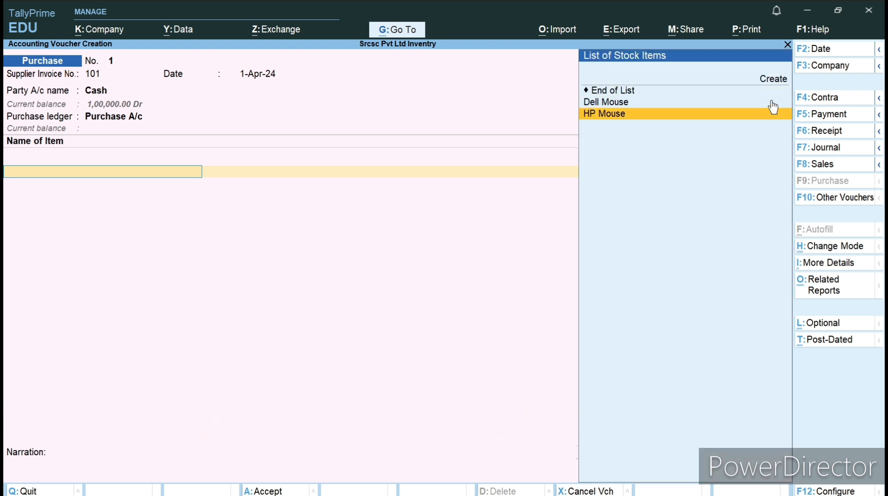
pyautogui.press('Up')
pyautogui.press('Down')
pyautogui.press('Up')
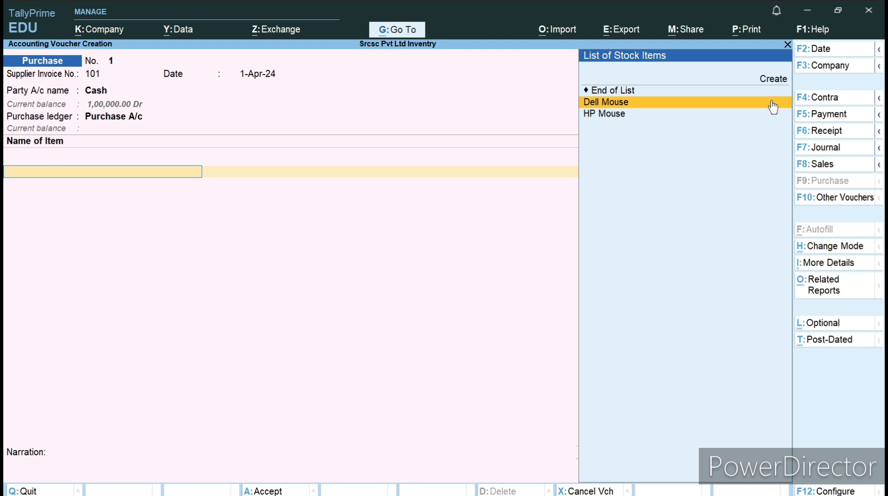
pyautogui.press('Down')
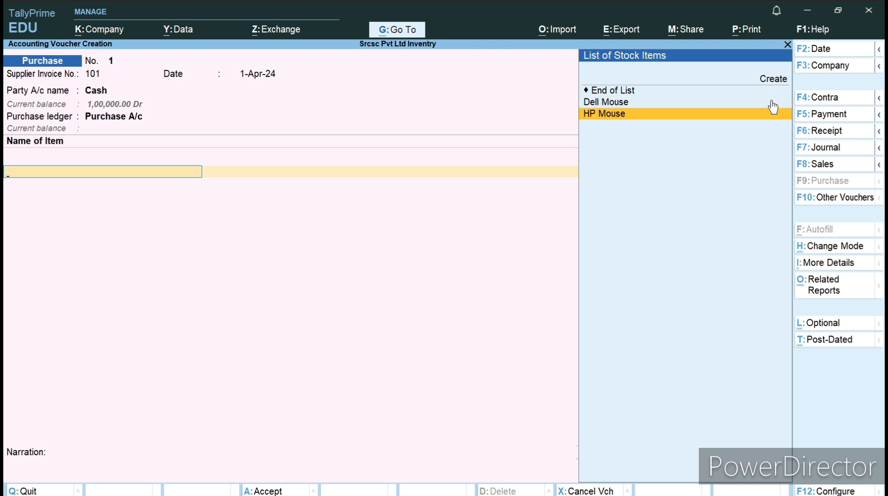
pyautogui.click(774, 107)
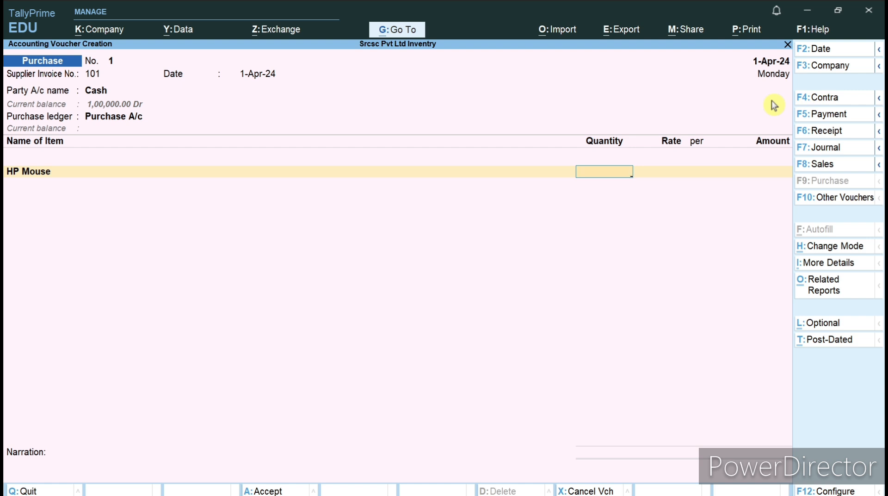
# Step: Set the HP Mouse line to a quantity of 10 Nos at a rate of 500 per Nos
pyautogui.write('10')
pyautogui.press('Return')
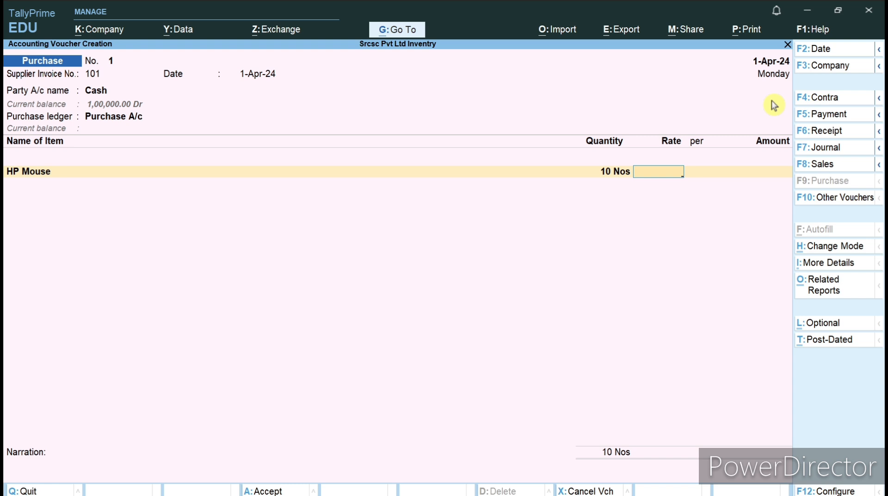
pyautogui.write('5000')
pyautogui.press('BackSpace')
pyautogui.press('Return')
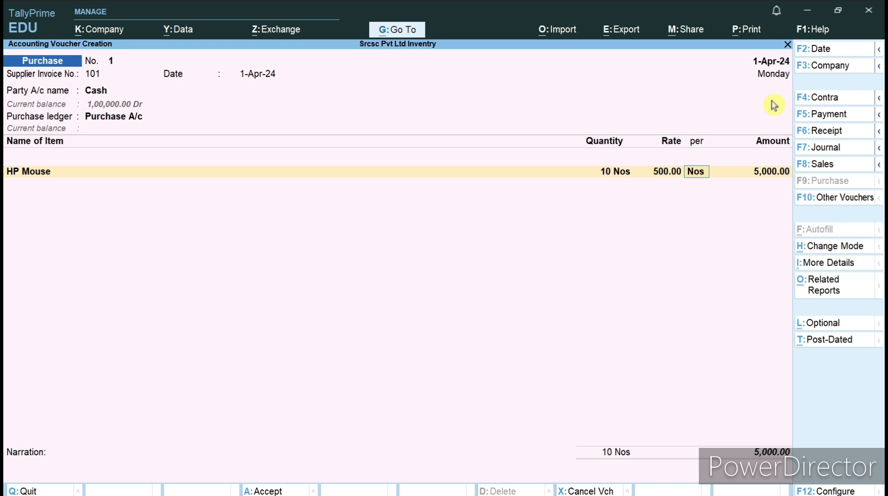
pyautogui.press('Return')
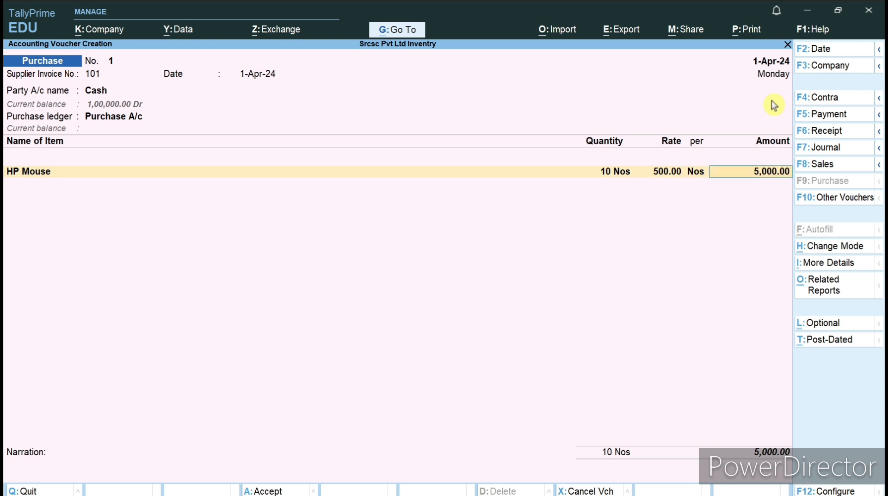
pyautogui.press('Return')
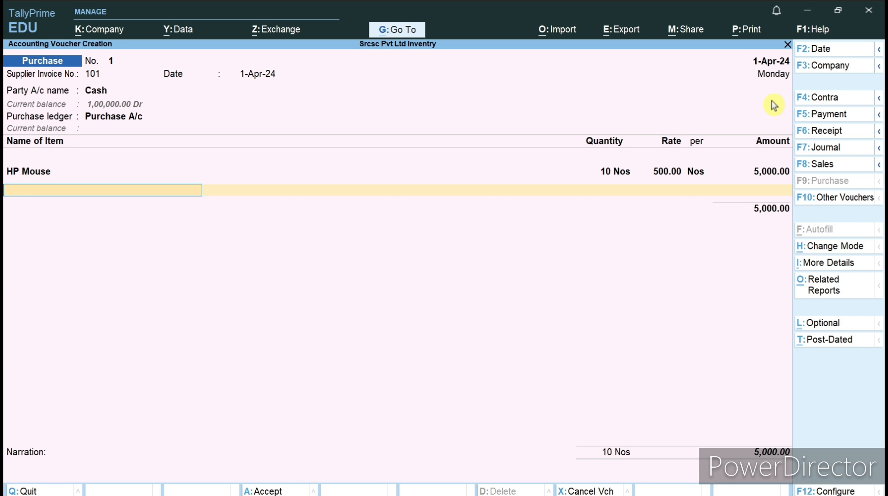
# Step: End the item list, leave the narration blank, and save the cash purchase voucher
pyautogui.press('Return')
pyautogui.press('Return')
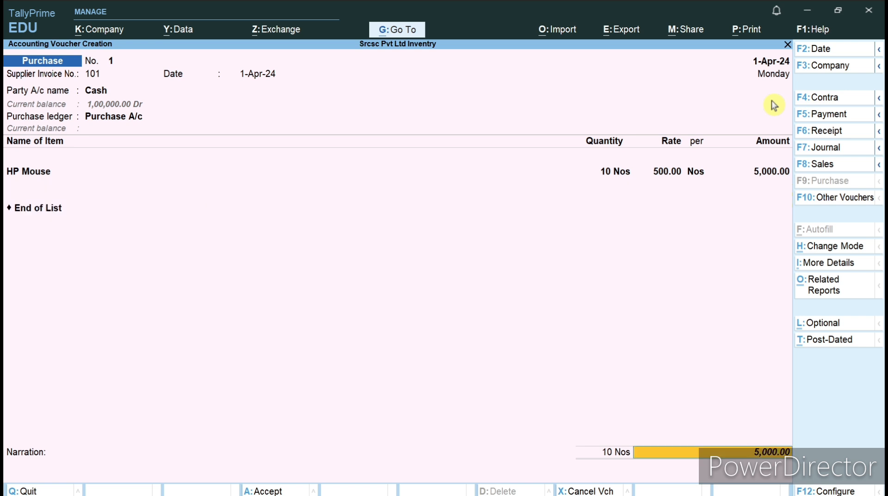
pyautogui.press('Return')
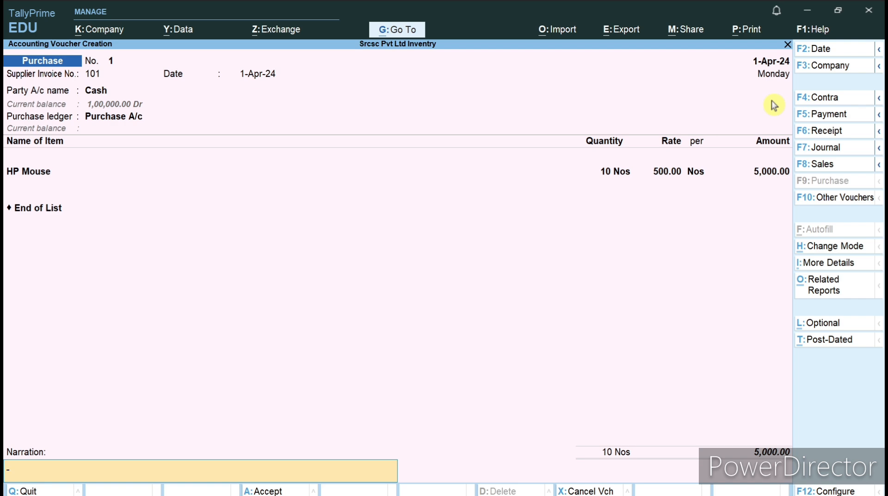
pyautogui.press('Return')
pyautogui.press('Return')
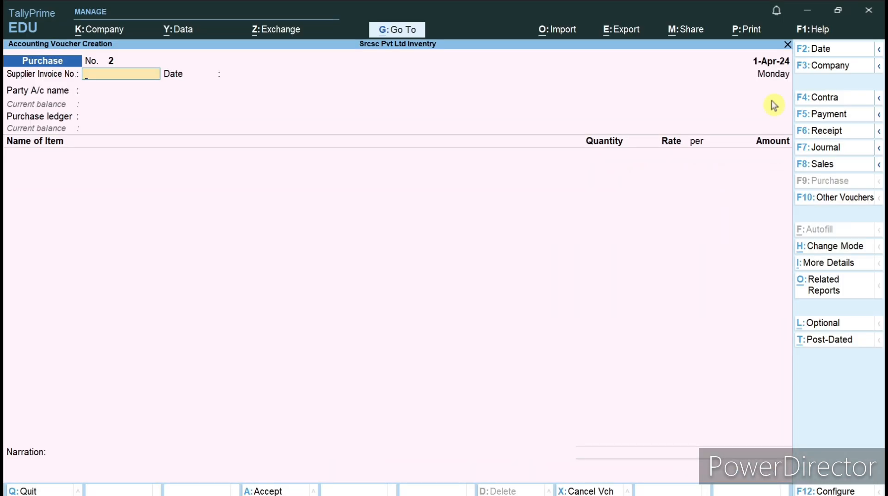
# Step: Fill in the new purchase header with supplier invoice number 102, date 1-Apr-24, party Raj Info. A/c, blank receipt details, and Purchase A/c as ledger
pyautogui.write('102')
pyautogui.press('Return')
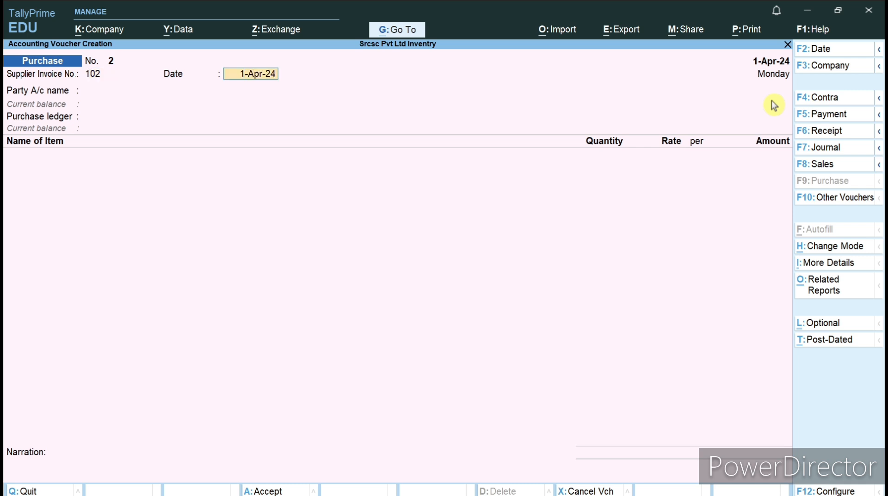
pyautogui.press('Return')
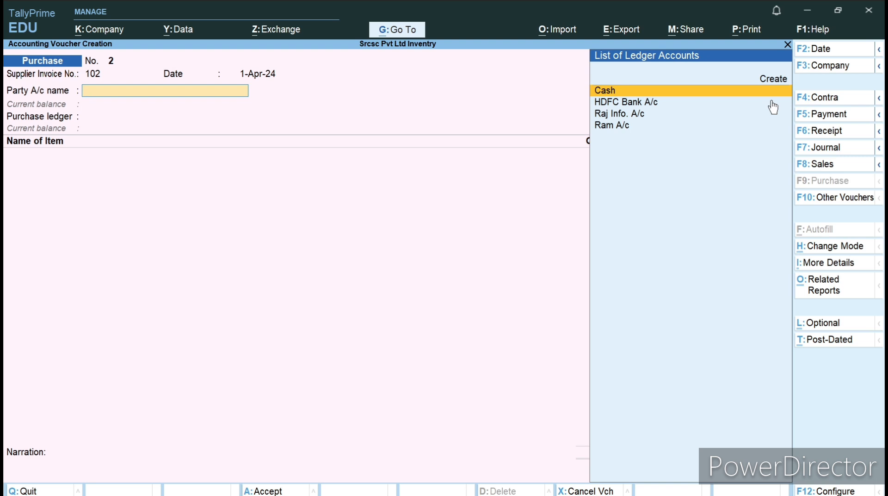
pyautogui.press('Down')
pyautogui.press('Down')
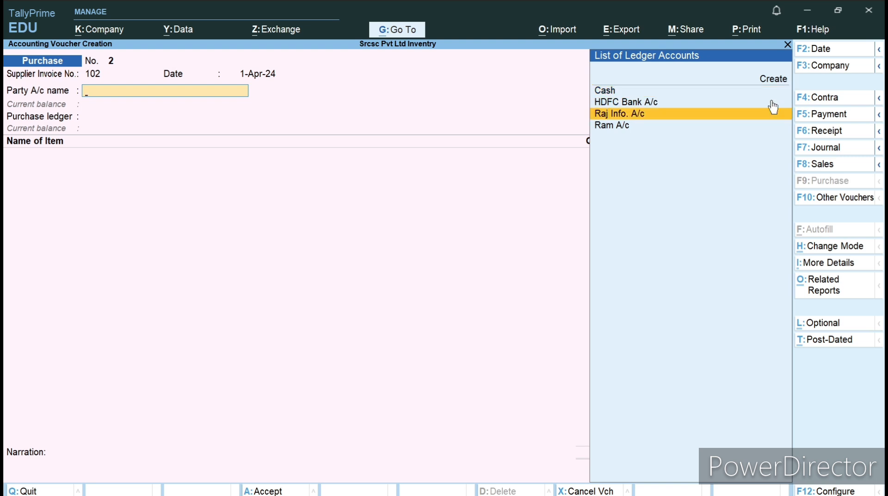
pyautogui.click(774, 111)
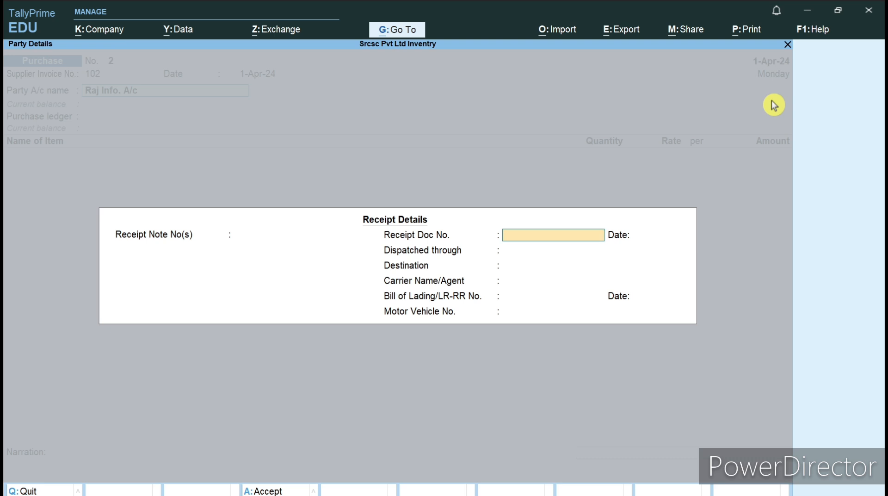
pyautogui.hotkey('ctrl', 'a')
pyautogui.hotkey('ctrl', 'a')
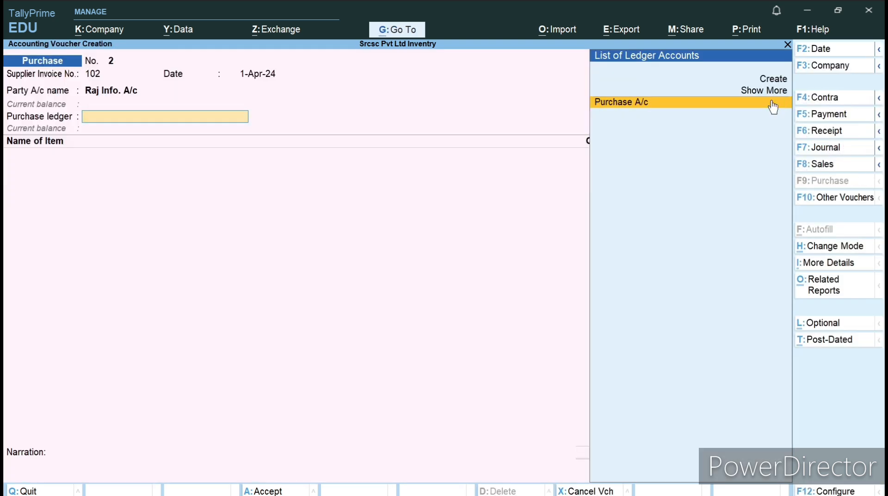
pyautogui.click(773, 107)
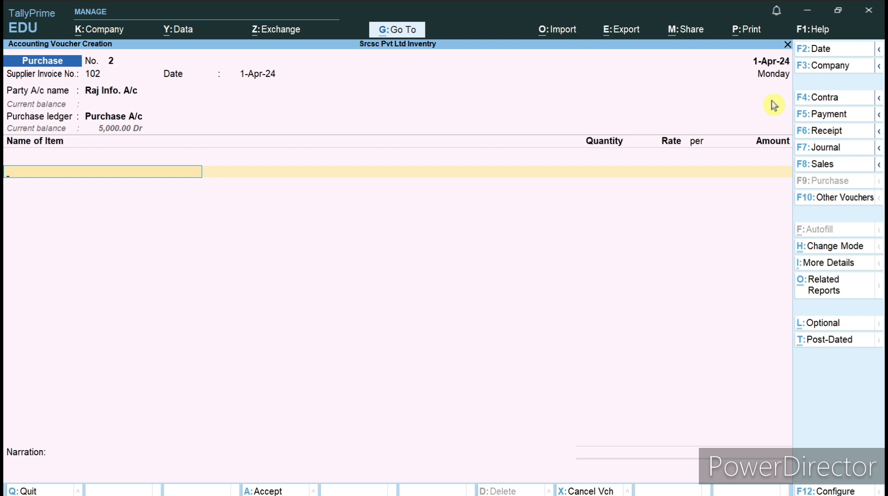
# Step: Add Dell Mouse to the Raj Info. A/c purchase with a quantity of 15 Nos at a rate of 250 per Nos
pyautogui.write('D')
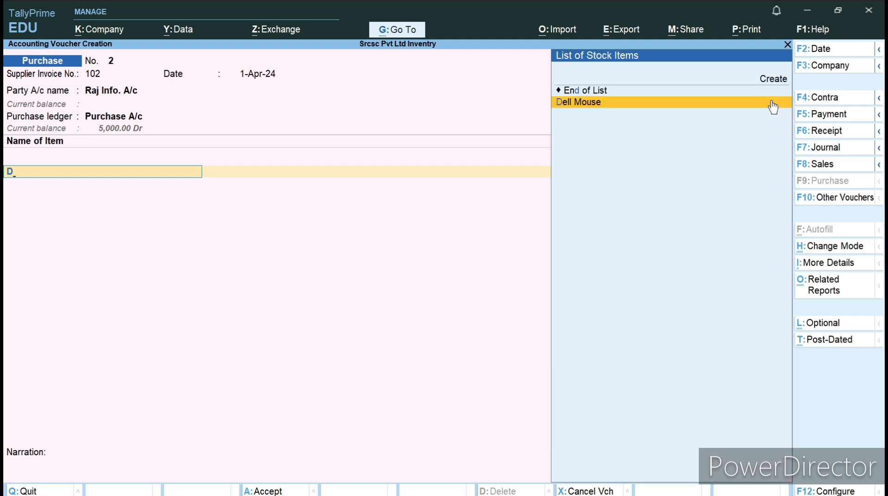
pyautogui.click(773, 107)
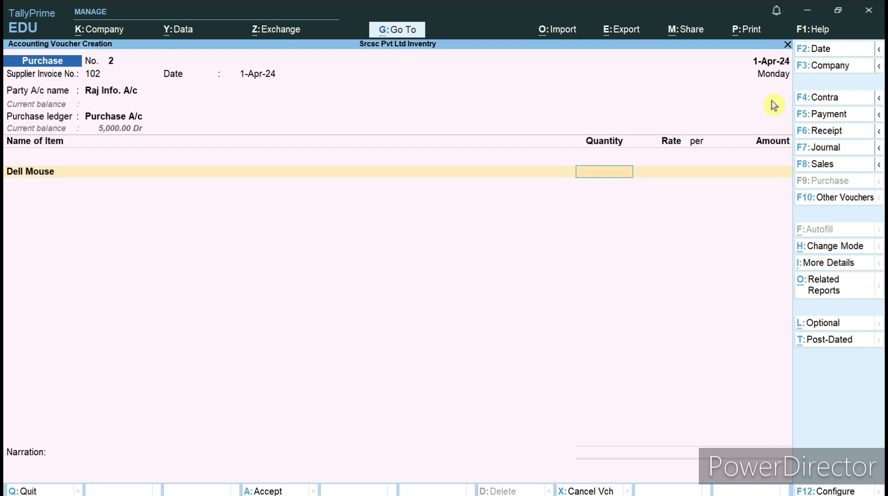
pyautogui.write('15')
pyautogui.press('Return')
pyautogui.write('250')
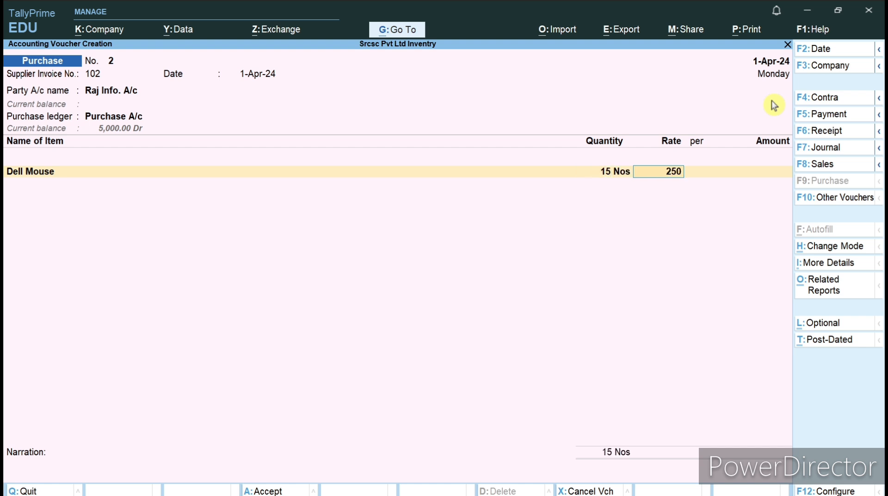
pyautogui.press('Return')
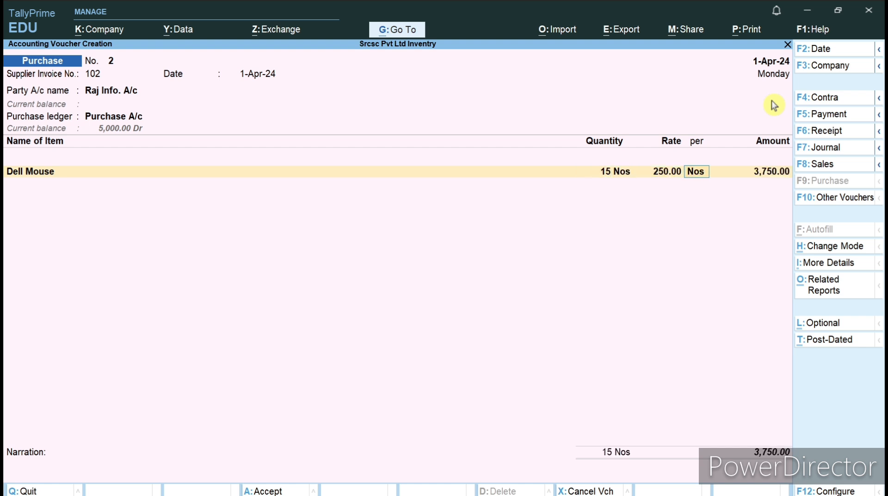
pyautogui.press('Return')
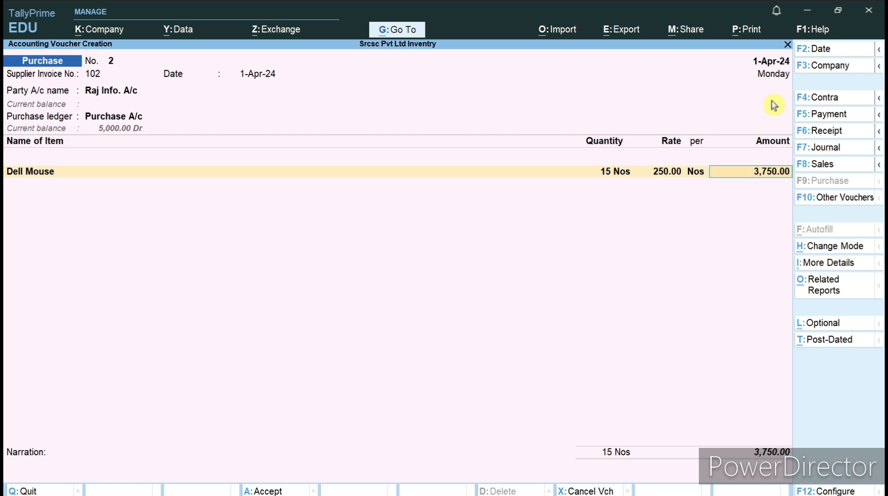
pyautogui.press('Return')
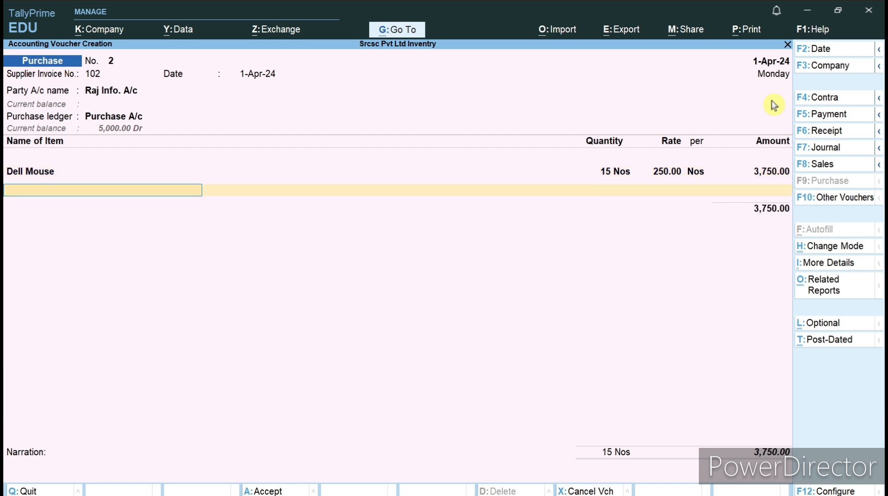
# Step: Add HP Mouse as the second item with a quantity of 10 Nos at a rate of 300 per Nos
pyautogui.write('L')
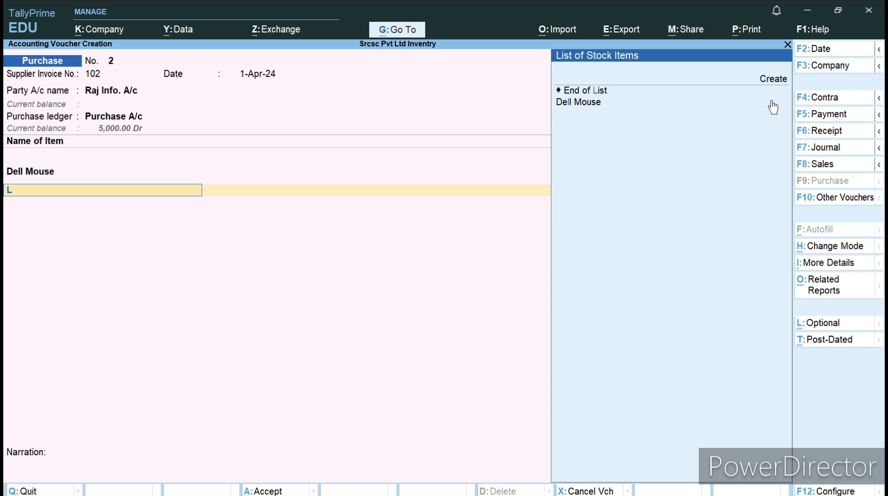
pyautogui.press('BackSpace')
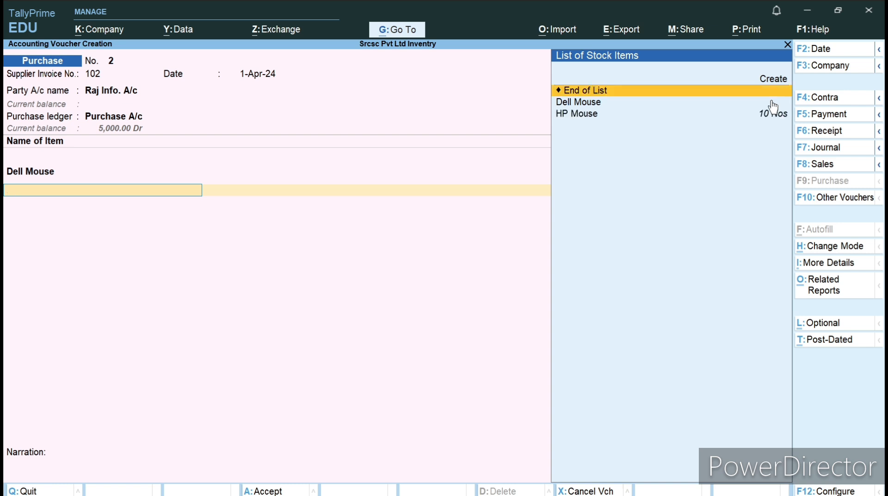
pyautogui.write('H')
pyautogui.click(774, 106)
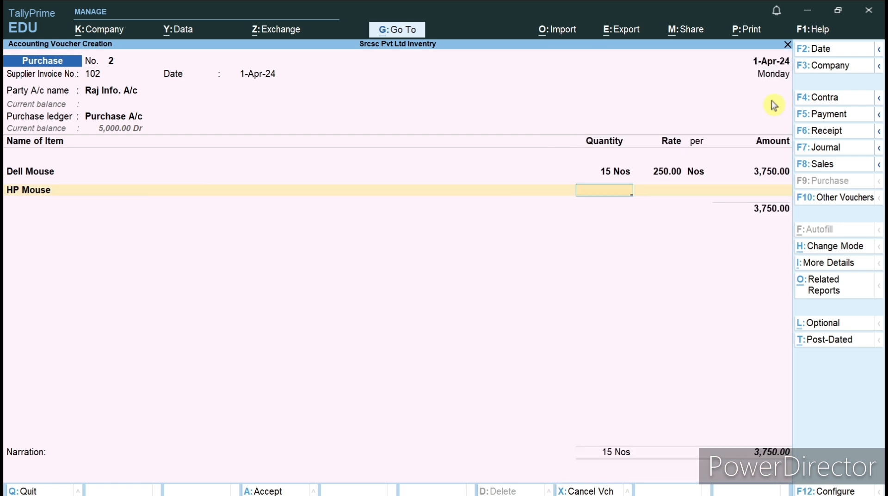
pyautogui.write('10')
pyautogui.press('Return')
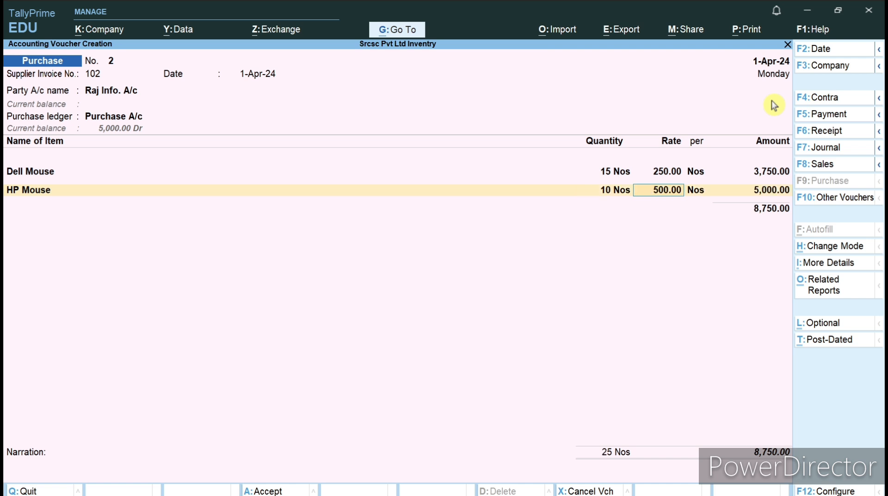
pyautogui.write('300')
pyautogui.press('Return')
pyautogui.press('Return')
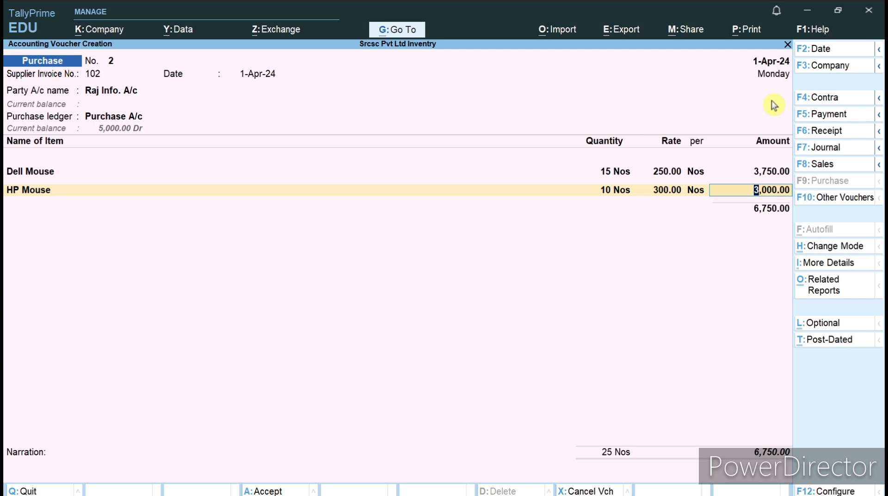
pyautogui.press('Return')
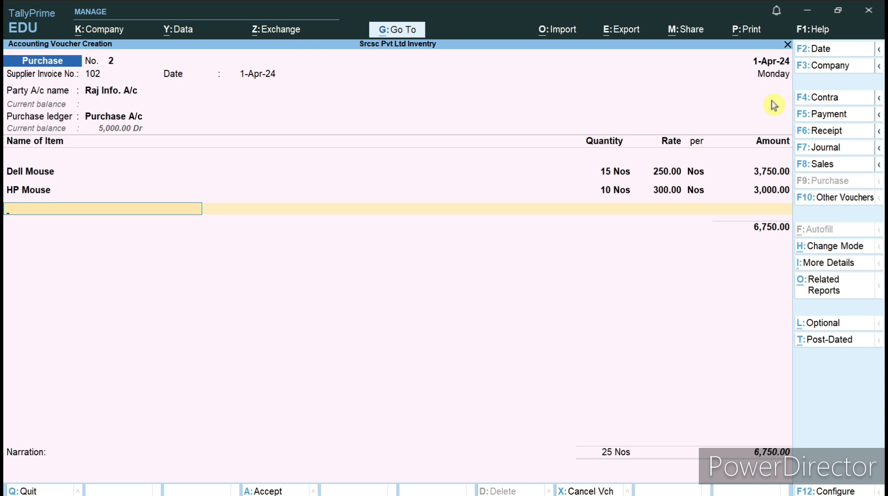
# Step: End the item list and allocate the full credit amount to a New Ref bill named 102 with no due date
pyautogui.press('Return')
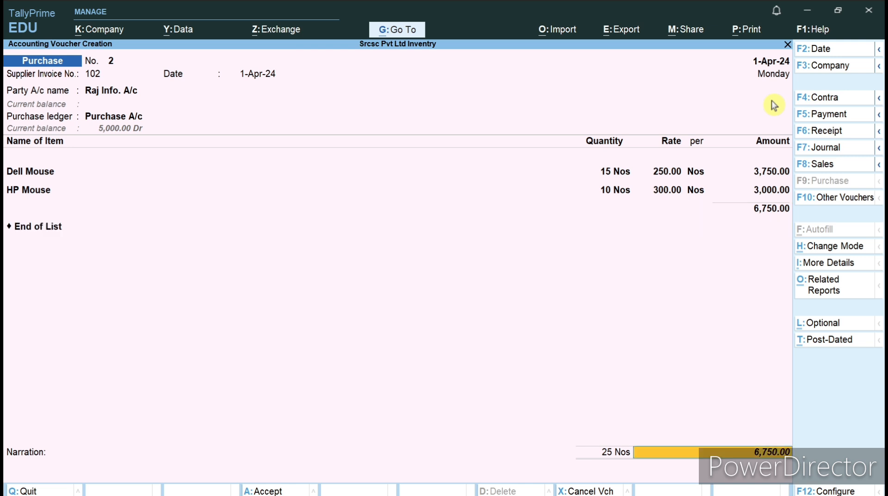
pyautogui.press('Return')
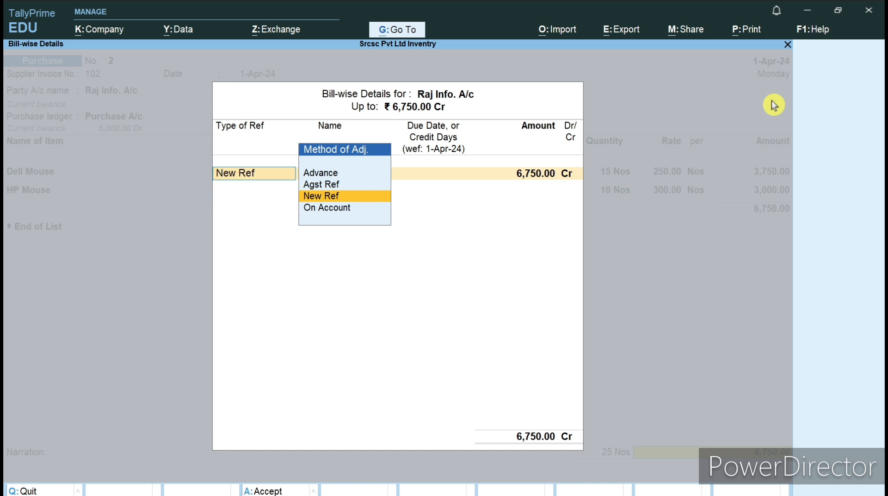
pyautogui.press('Return')
pyautogui.press('Return')
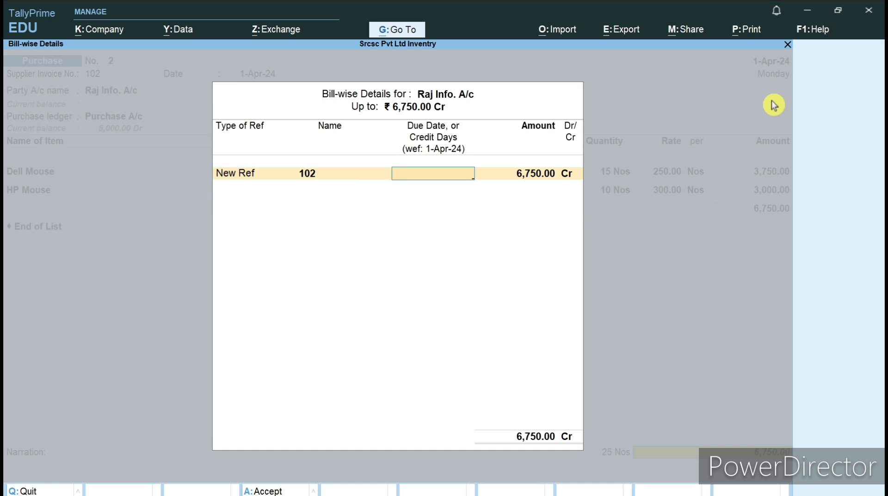
pyautogui.press('Return')
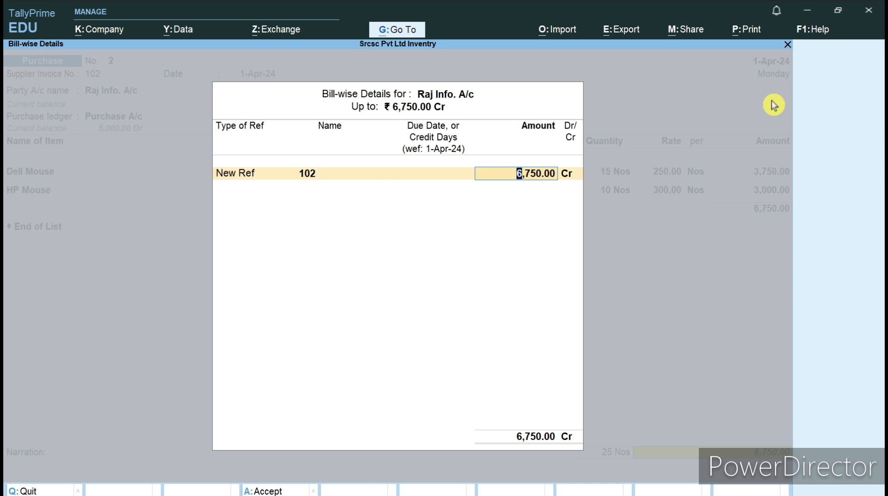
pyautogui.press('Return')
pyautogui.press('Return')
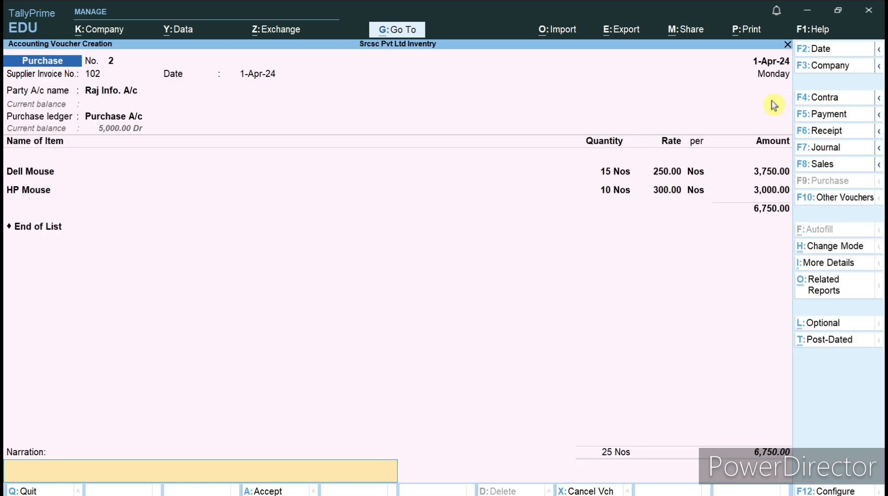
# Step: Save the Raj Info. A/c purchase voucher with a blank narration and leave voucher entry
pyautogui.press('Return')
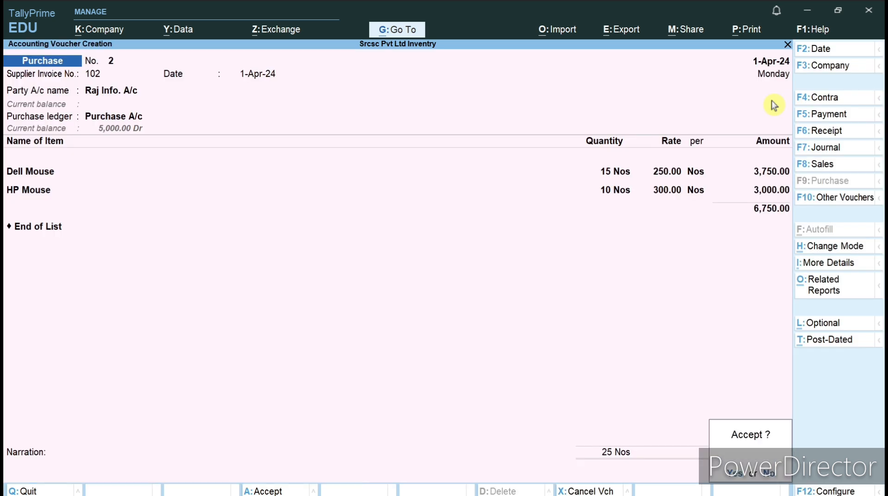
pyautogui.press('y')
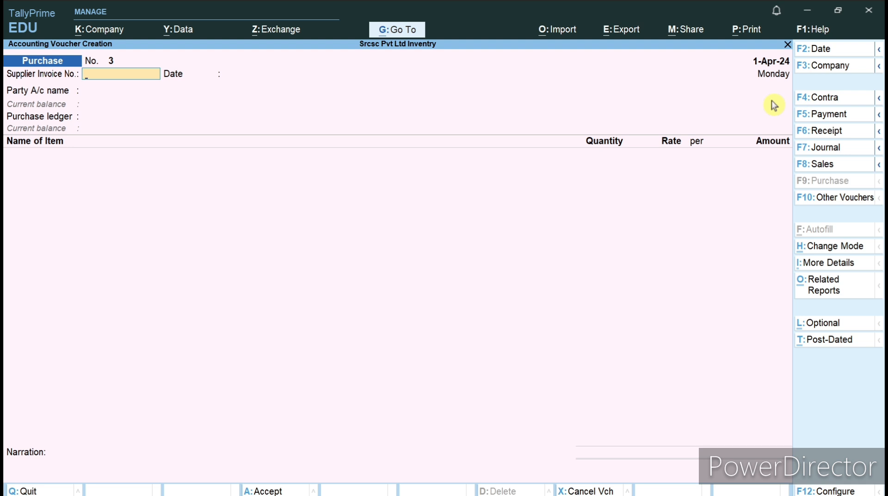
pyautogui.press('Escape')
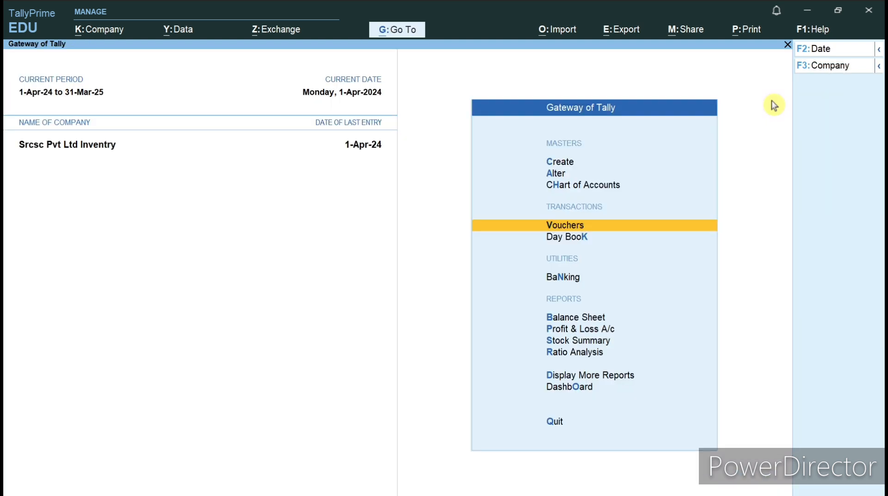
# Step: Open the Stock Summary and examine the closing quantity, rate and value of each item in the Mouse group
pyautogui.press('Down')
pyautogui.press('Down')
pyautogui.press('Down')
pyautogui.press('Down')
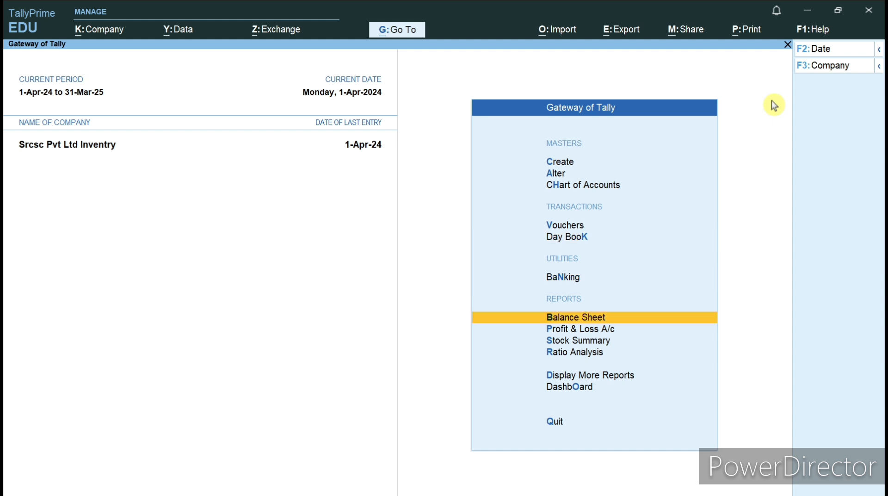
pyautogui.press('Down')
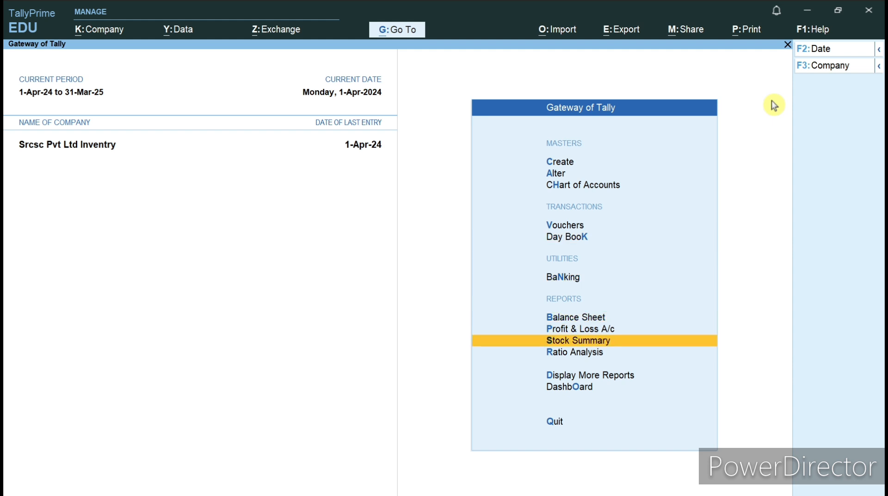
pyautogui.press('Return')
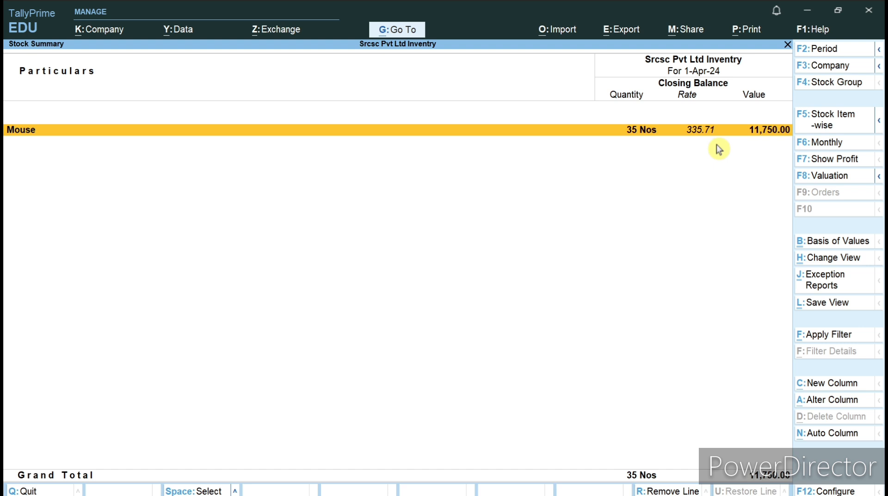
pyautogui.press('Return')
pyautogui.press('Down')
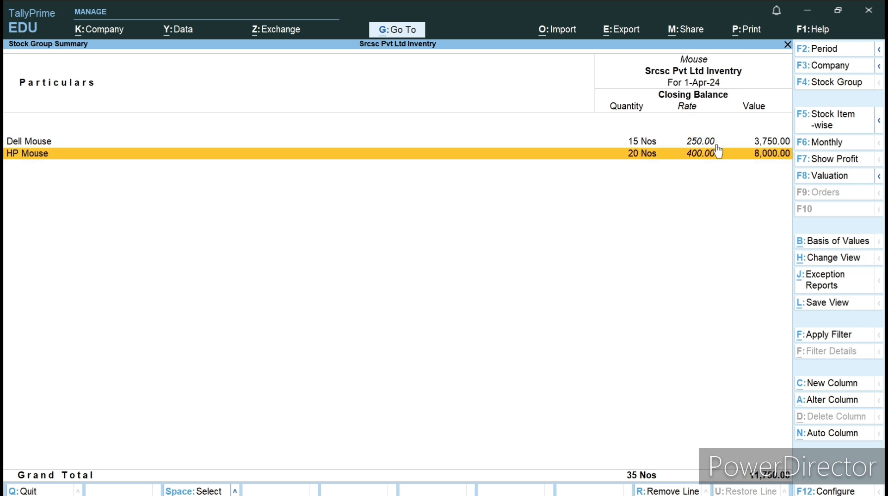
pyautogui.press('Up')
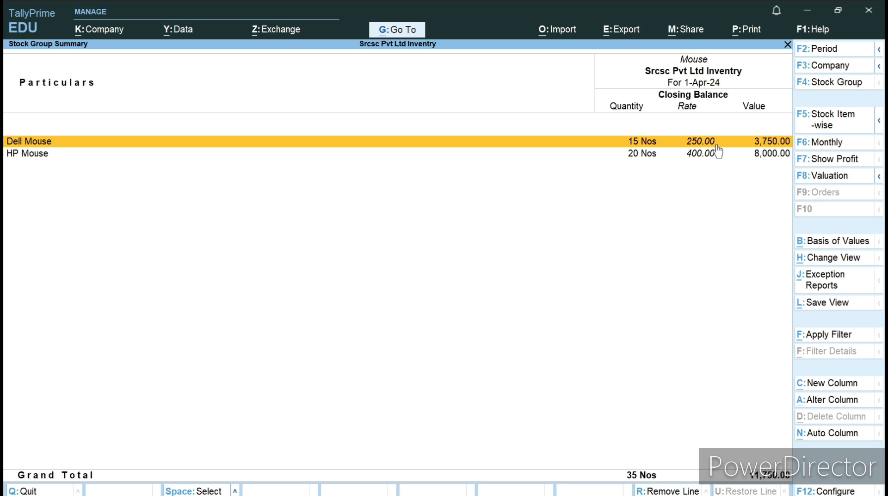
# Step: Examine Dell Mouse's monthly summary and its April vouchers, and return to the Mouse group summary
pyautogui.click(717, 144)
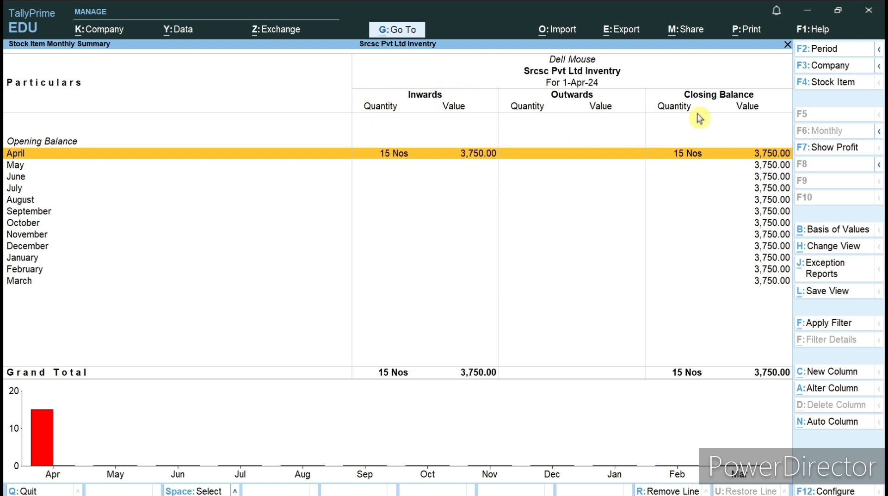
pyautogui.press('Return')
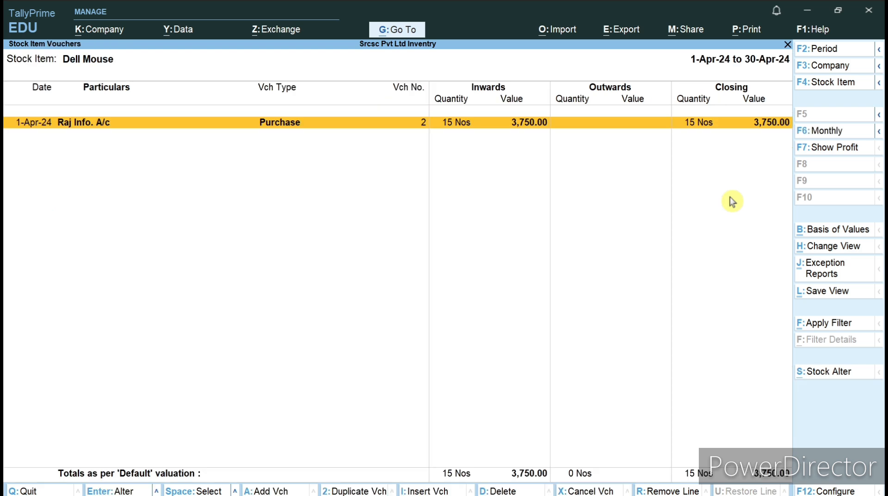
pyautogui.press('Escape')
pyautogui.press('Escape')
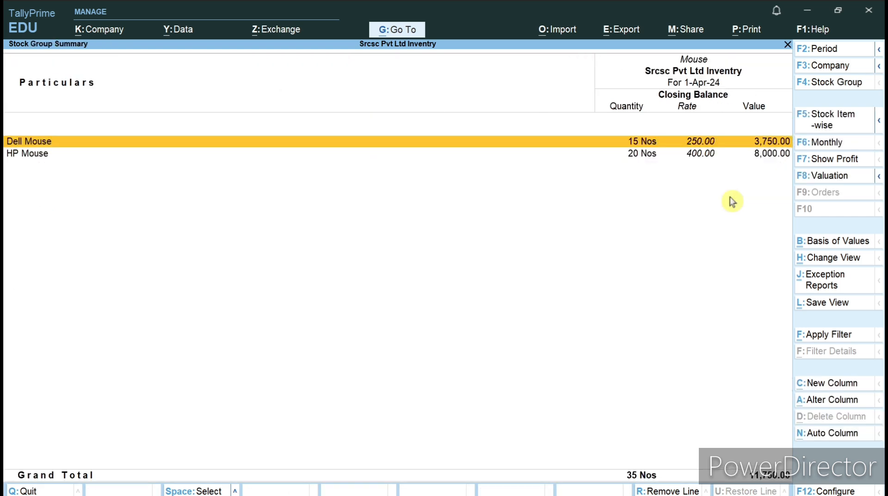
# Step: Review HP Mouse's April vouchers, comparing the cash and credit purchase entries, and return to the group summary
pyautogui.press('Down')
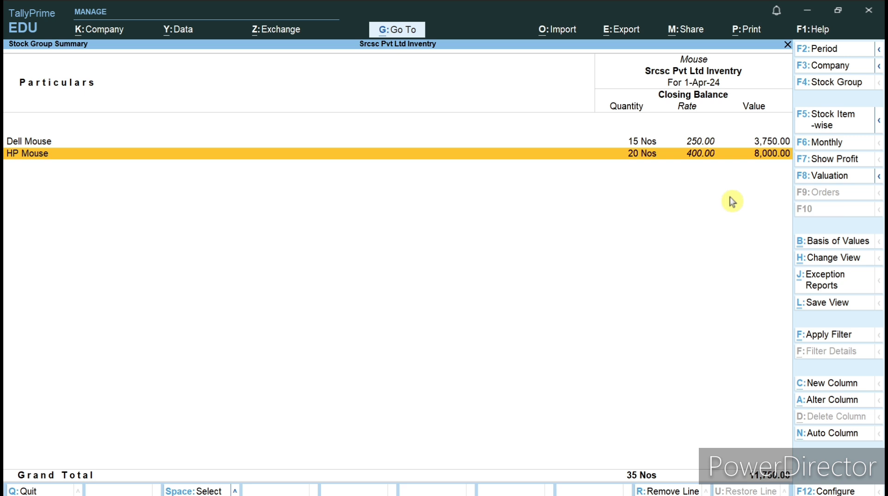
pyautogui.press('Return')
pyautogui.press('Return')
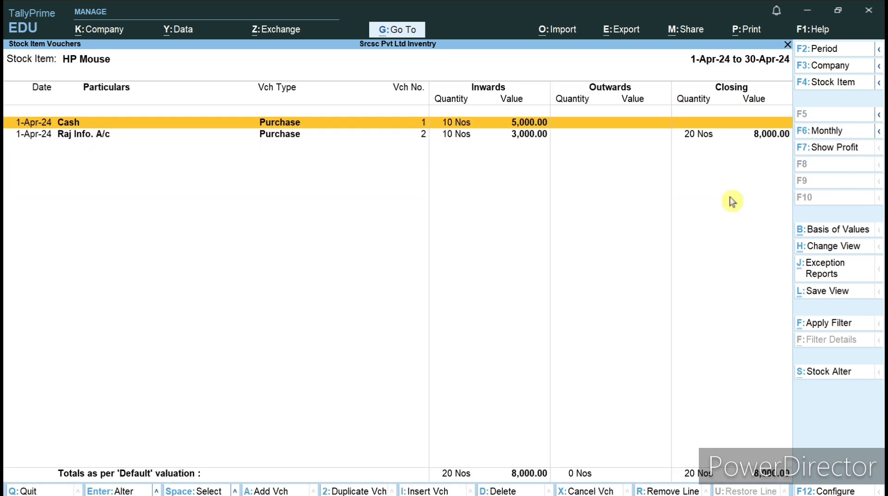
pyautogui.press('Down')
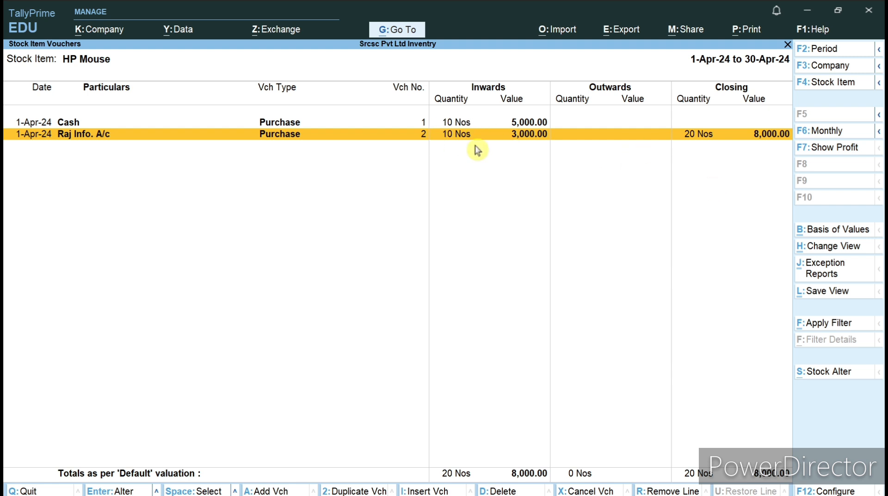
pyautogui.press('Up')
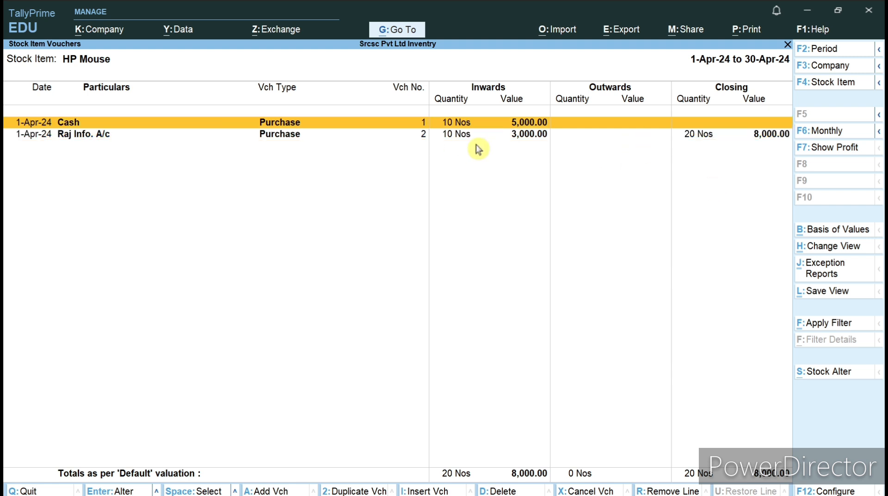
pyautogui.press('Escape')
pyautogui.press('Escape')
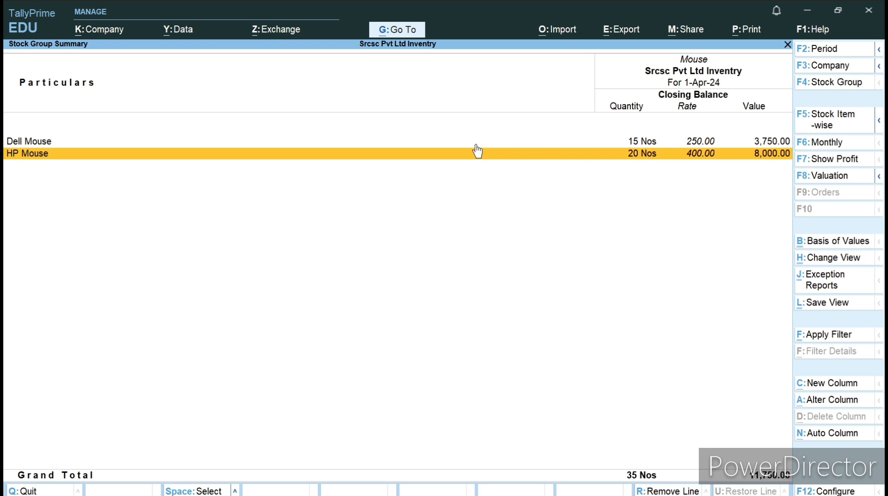
# Step: Recheck the April voucher list of Dell Mouse and go back to the Mouse group
pyautogui.press('Up')
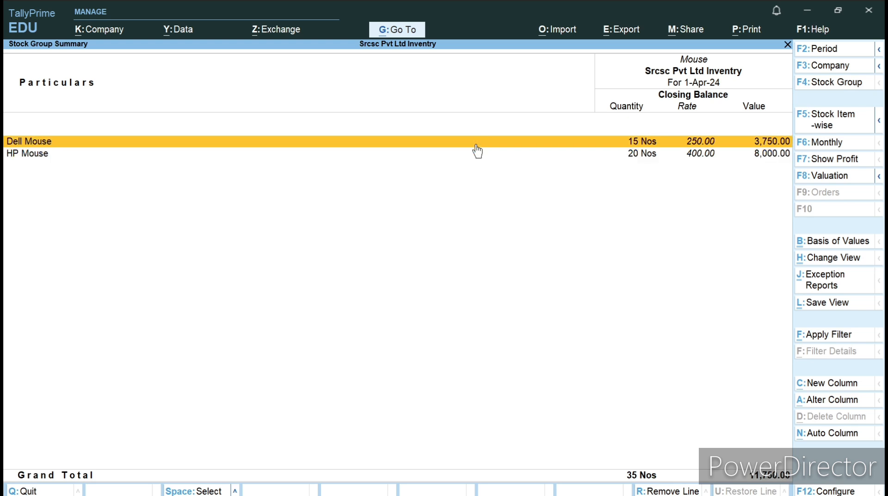
pyautogui.press('Return')
pyautogui.press('Return')
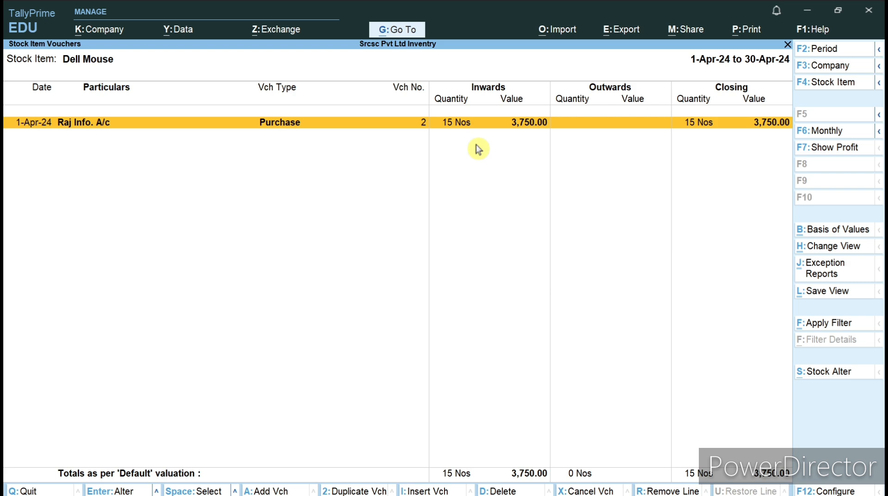
pyautogui.press('Escape')
pyautogui.press('Escape')
# Step: Recheck HP Mouse's monthly summary and April purchase entries, and close the stock reports back to the Gateway of Tally
pyautogui.click(478, 151)
pyautogui.click(477, 150)
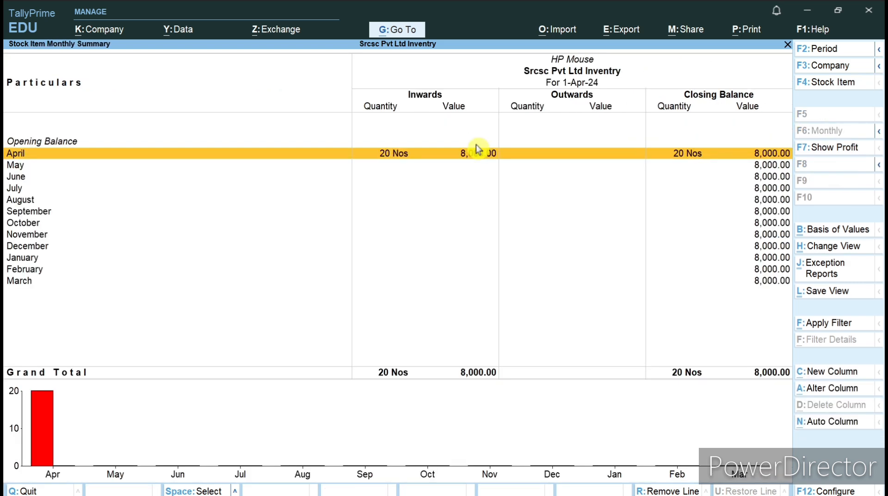
pyautogui.click(478, 152)
pyautogui.press('Down')
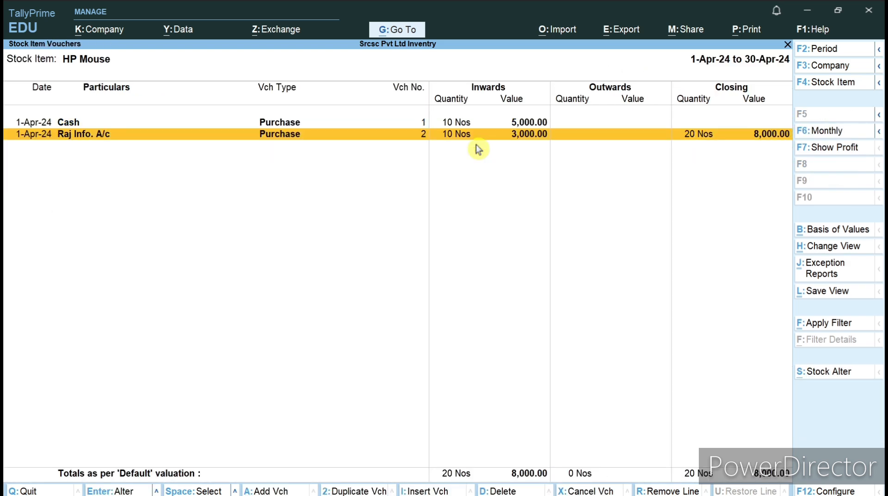
pyautogui.press('Up')
pyautogui.press('Down')
pyautogui.press('Escape')
pyautogui.press('Escape')
pyautogui.press('Escape')
pyautogui.press('Escape')
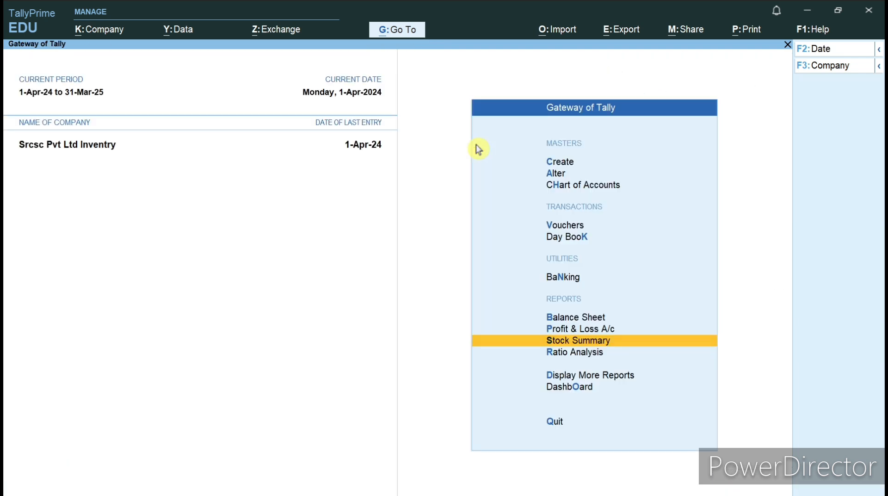
# Step: Open the Profit & Loss A/c, review the purchase accounts and closing stock, and close the report
pyautogui.press('Up')
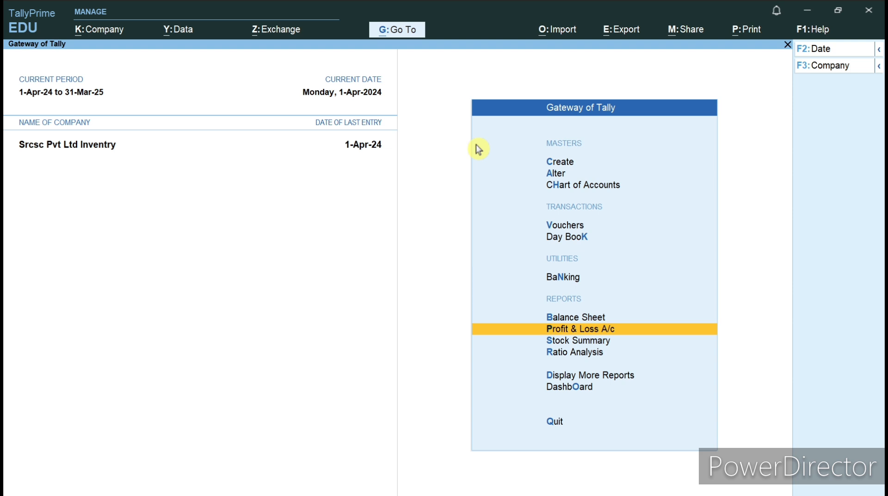
pyautogui.press('Return')
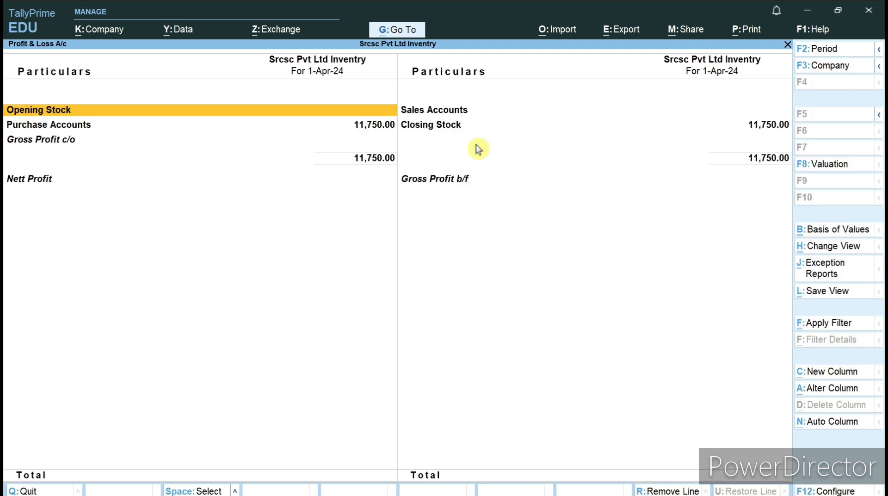
pyautogui.press('Down')
pyautogui.press('Down')
pyautogui.press('Down')
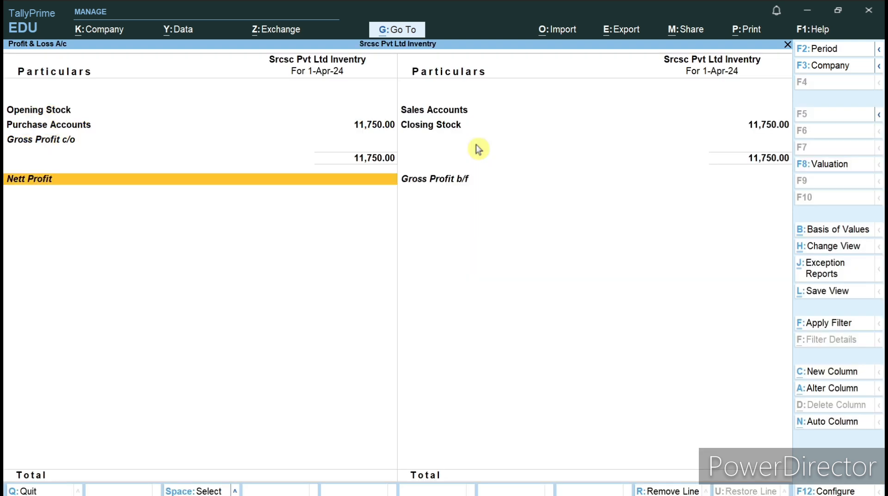
pyautogui.press('Up')
pyautogui.press('Up')
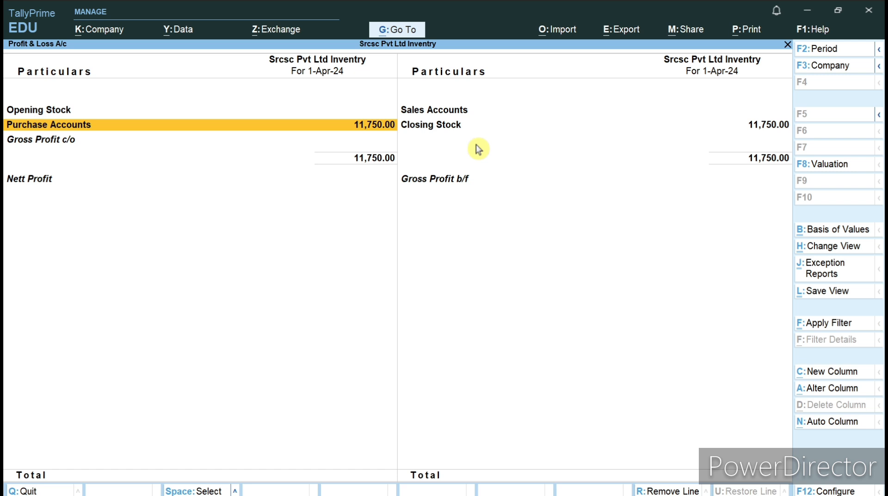
pyautogui.press('Escape')
# Step: Open the Balance Sheet, examine the capital account, current liabilities and current assets, and close it
pyautogui.press('Up')
pyautogui.press('Return')
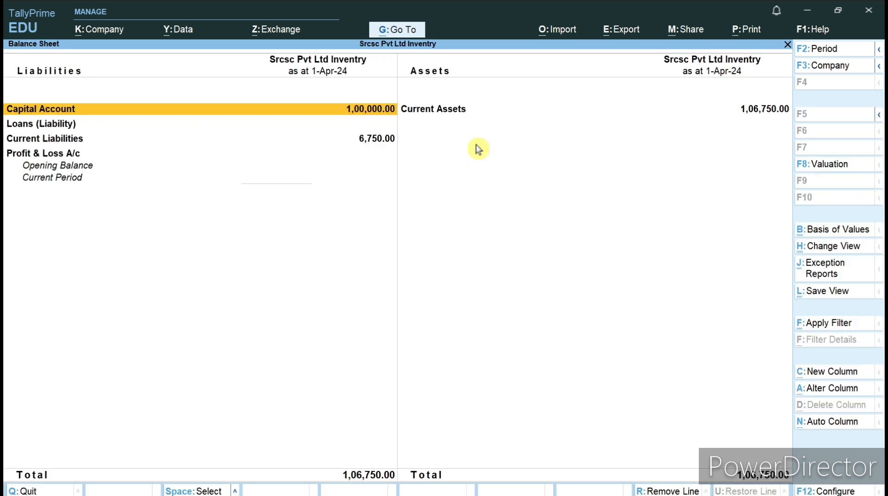
pyautogui.press('Down')
pyautogui.press('Down')
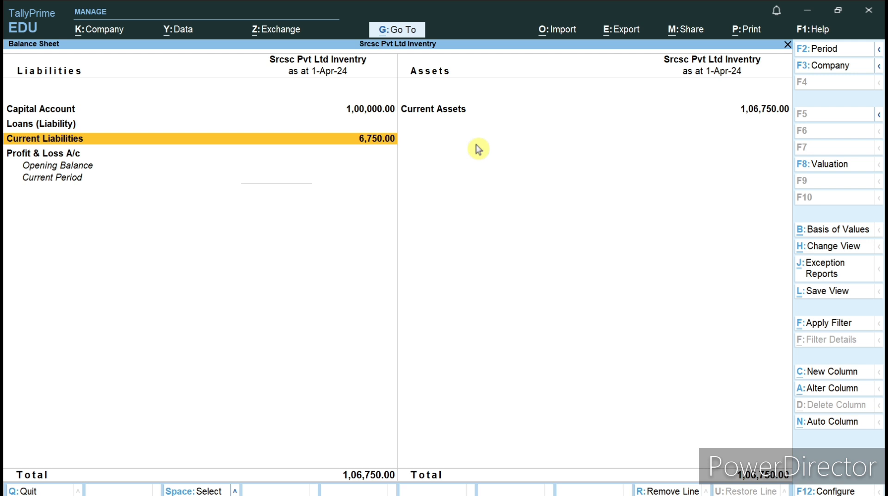
pyautogui.press('Escape')
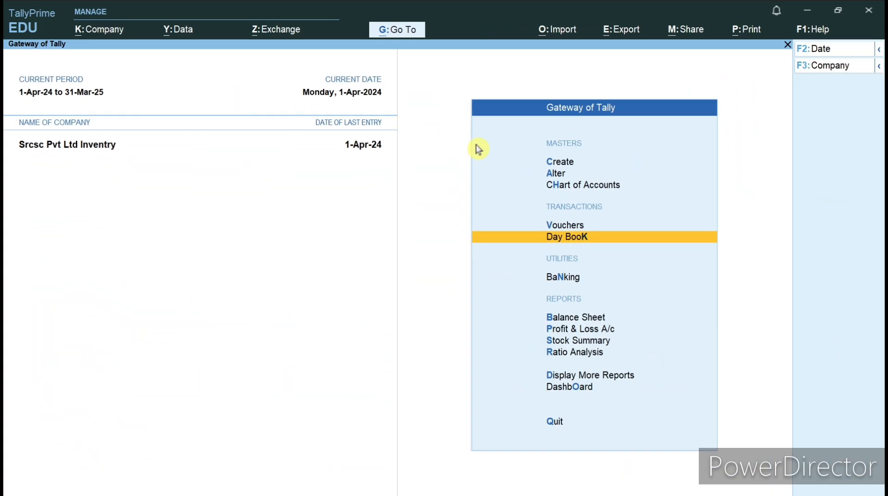
# Step: Start a new Sales voucher with Cash as the party, blank dispatch and party details, and Sale A/c as the sales ledger
pyautogui.press('Up')
pyautogui.press('Return')
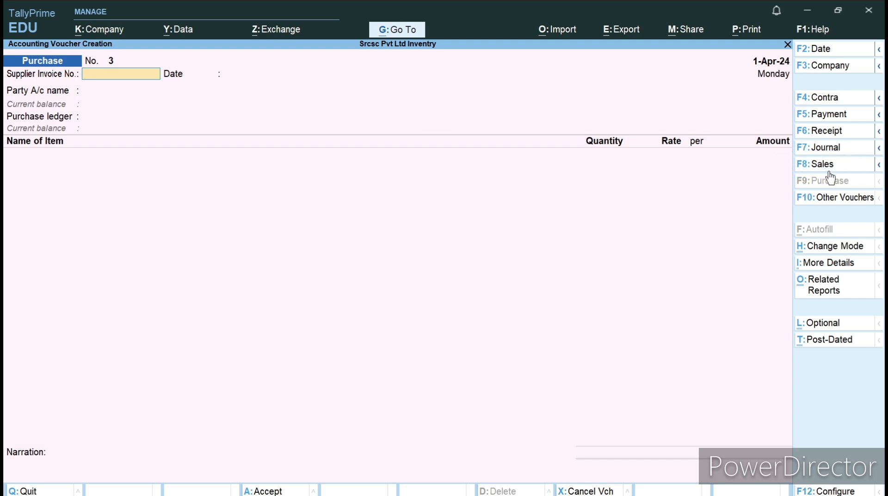
pyautogui.press('F8')
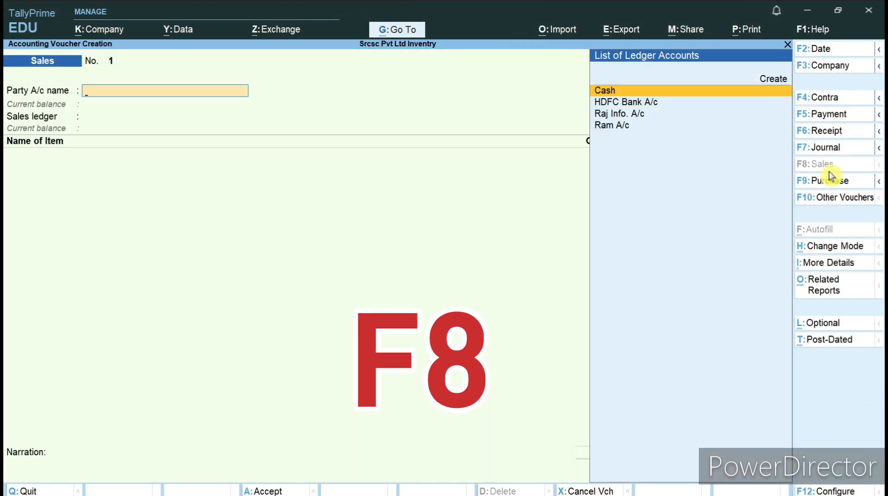
pyautogui.press('Up')
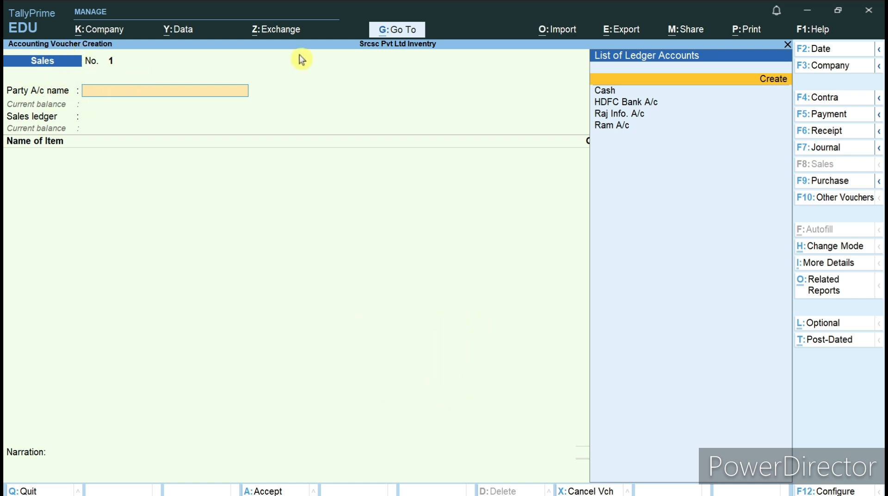
pyautogui.press('Down')
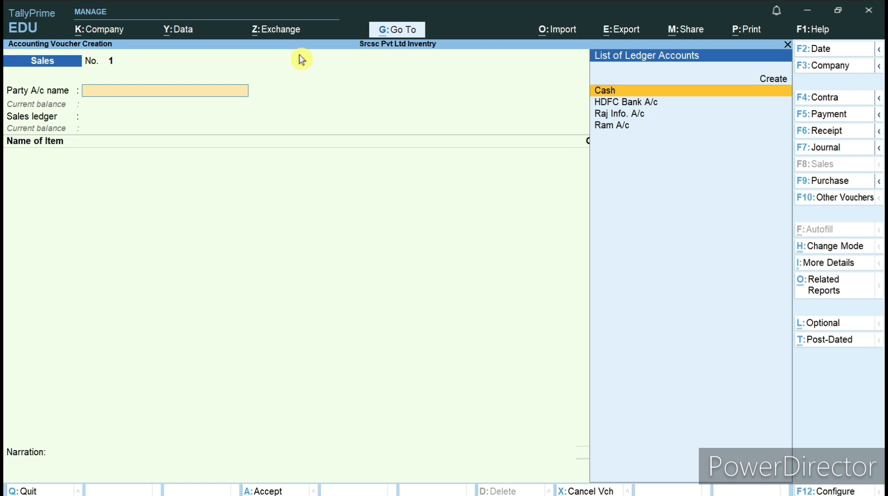
pyautogui.press('Return')
pyautogui.press('Return')
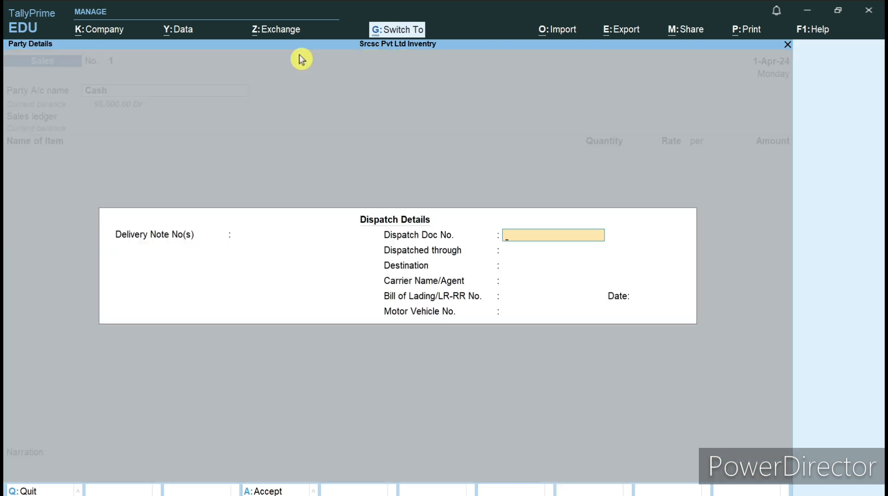
pyautogui.hotkey('ctrl', 'a')
pyautogui.hotkey('ctrl', 'a')
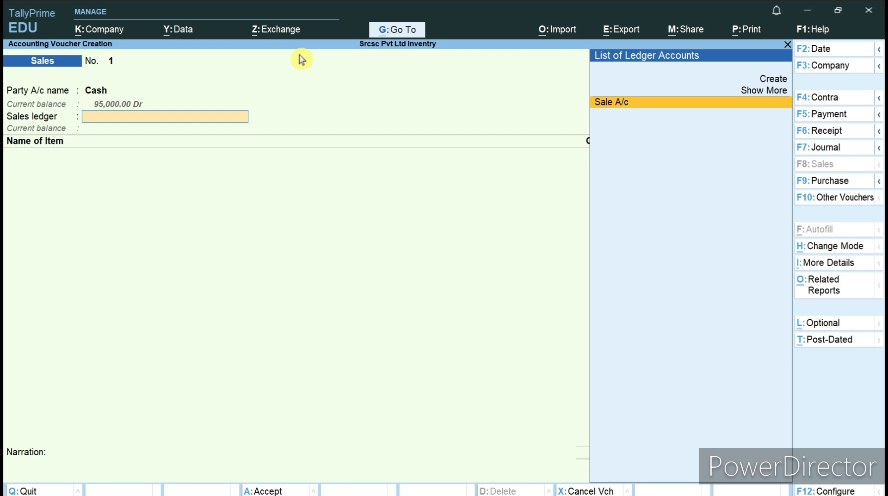
pyautogui.press('Return')
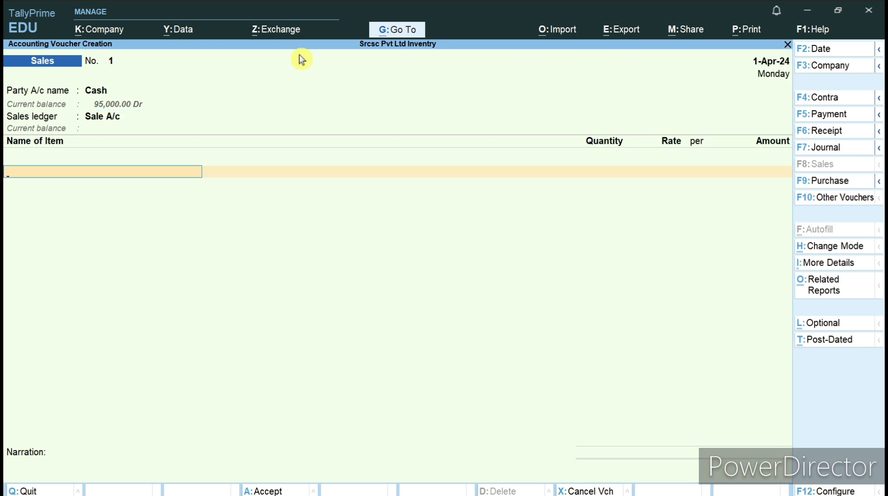
# Step: Add HP Mouse to the sales voucher with a quantity of 7 Nos at a rate of 750 per Nos
pyautogui.write('H')
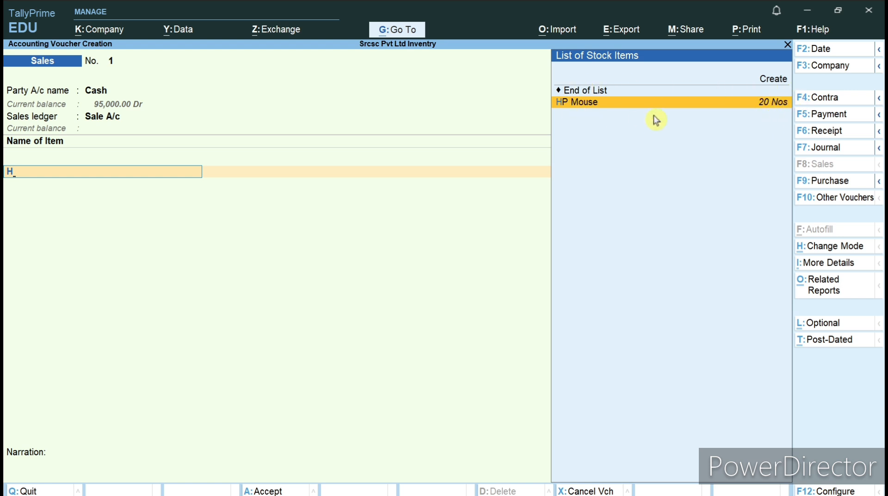
pyautogui.press('Return')
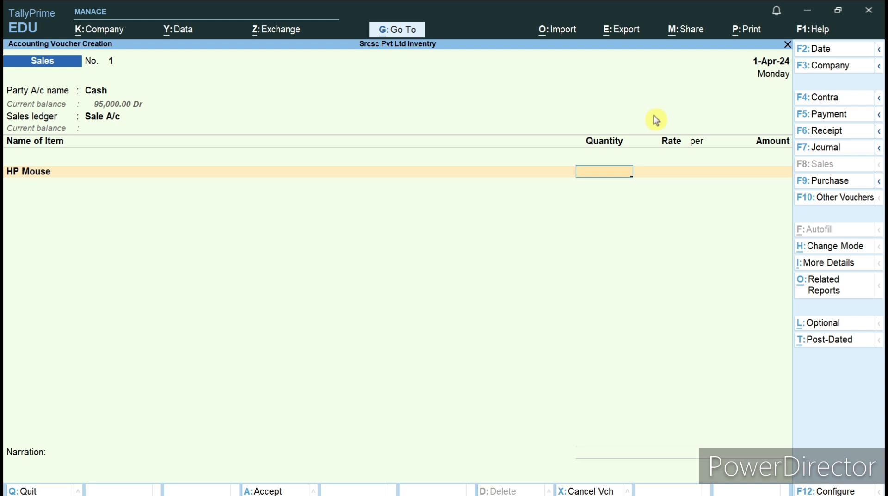
pyautogui.write('7')
pyautogui.press('Return')
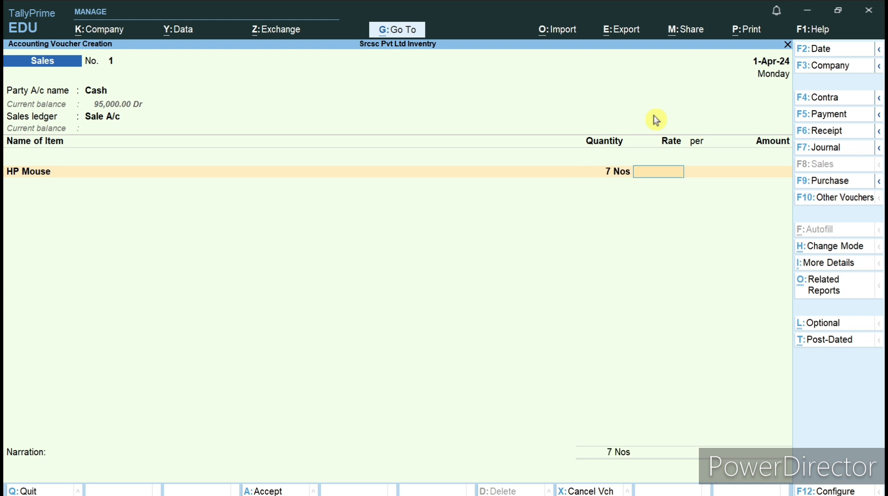
pyautogui.write('750')
pyautogui.press('Return')
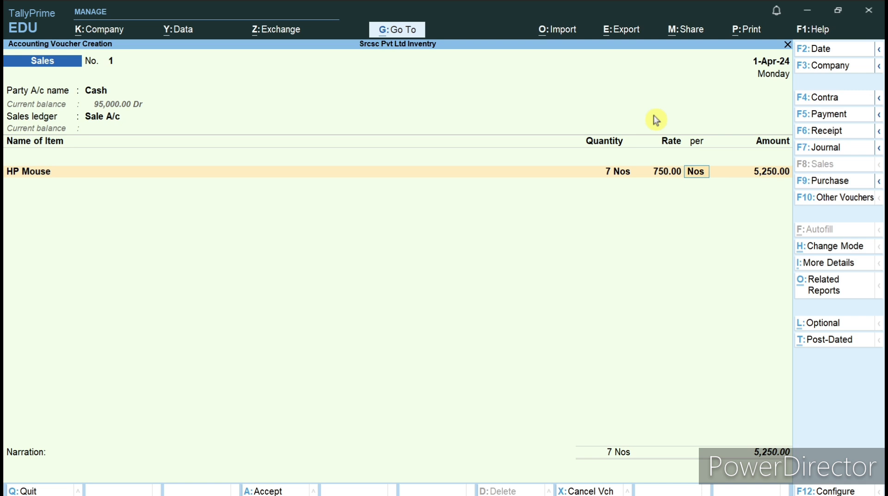
pyautogui.press('Return')
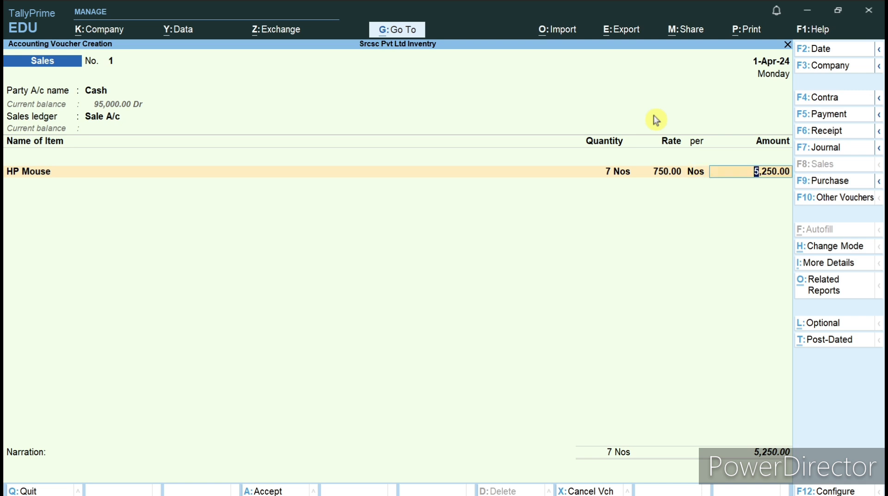
pyautogui.press('Return')
# Step: End the item list and save the cash sales voucher with the narration left blank
pyautogui.press('Return')
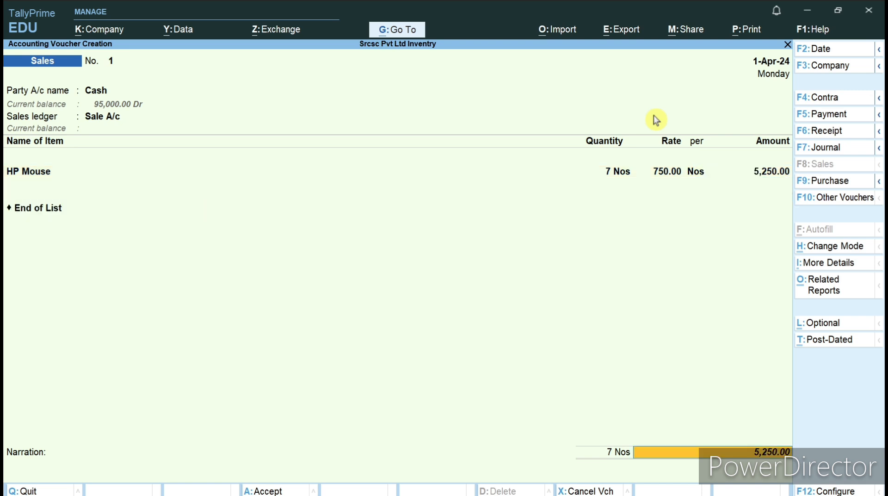
pyautogui.press('Return')
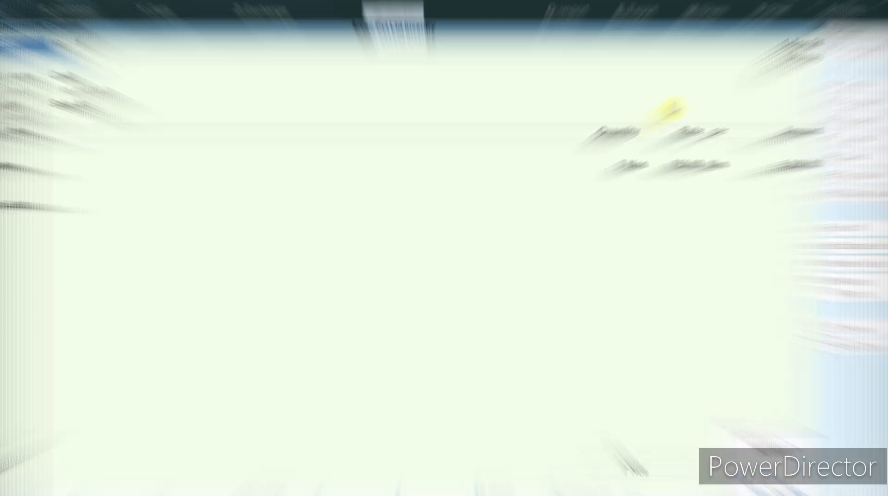
pyautogui.press('Return')
pyautogui.press('Return')
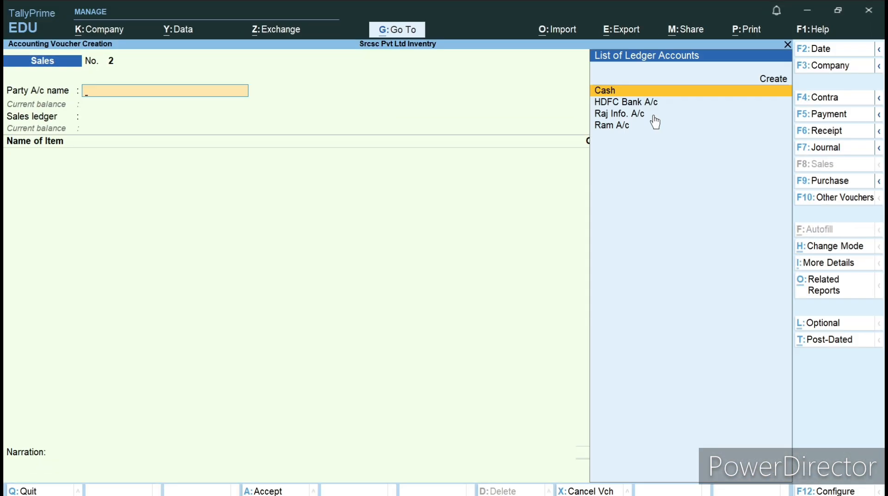
# Step: Leave the blank sales voucher and open the Stock Summary from the Gateway of Tally
pyautogui.press('Escape')
pyautogui.press('Down')
pyautogui.press('Down')
pyautogui.press('Down')
pyautogui.press('Down')
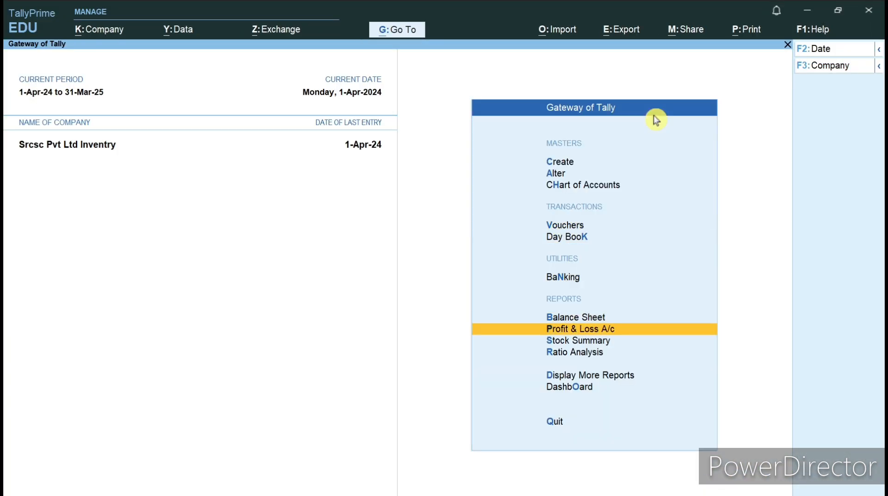
pyautogui.press('Up')
pyautogui.press('Down')
pyautogui.press('Down')
pyautogui.press('Return')
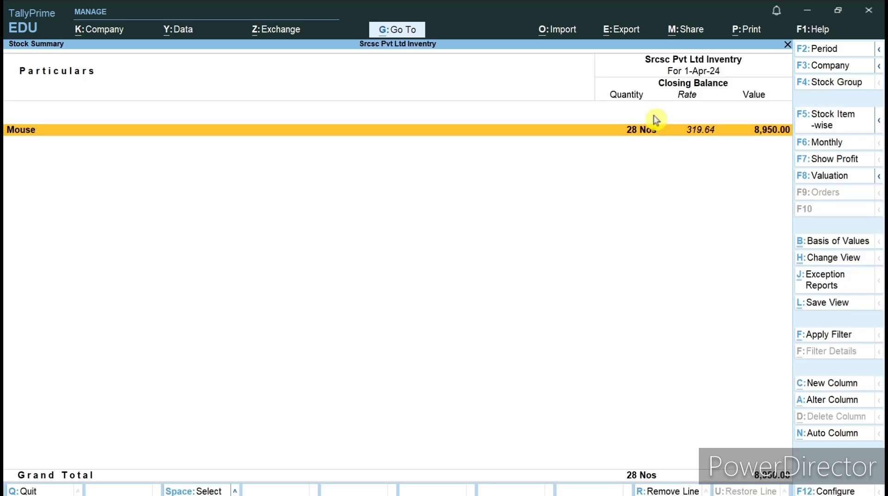
# Step: Drill into the Mouse stock group and open HP Mouse's monthly summary
pyautogui.press('Return')
pyautogui.press('Down')
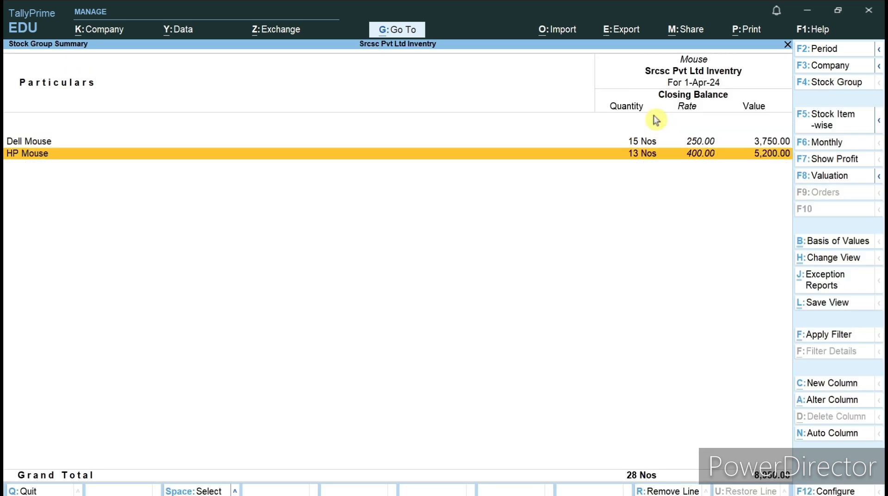
pyautogui.press('Up')
pyautogui.press('Down')
pyautogui.press('Return')
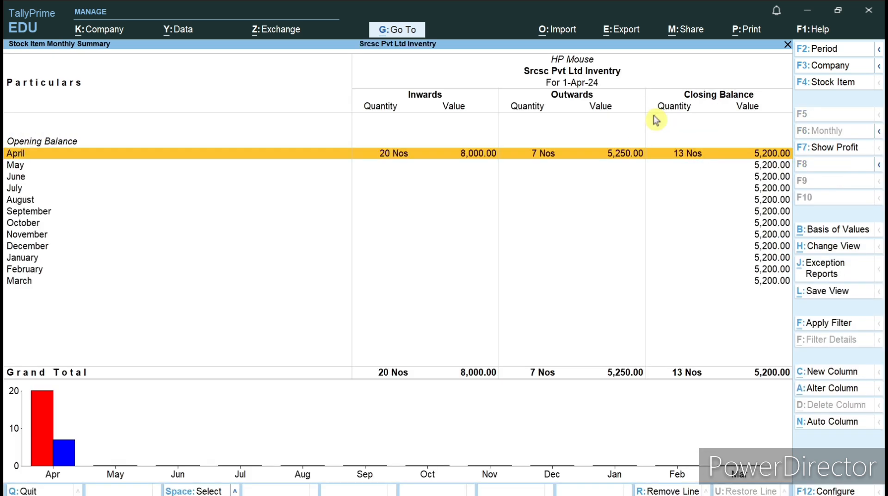
# Step: Examine HP Mouse's April purchase and sales entries, and close the stock reports back to the Gateway of Tally
pyautogui.press('Return')
pyautogui.press('Down')
pyautogui.press('Down')
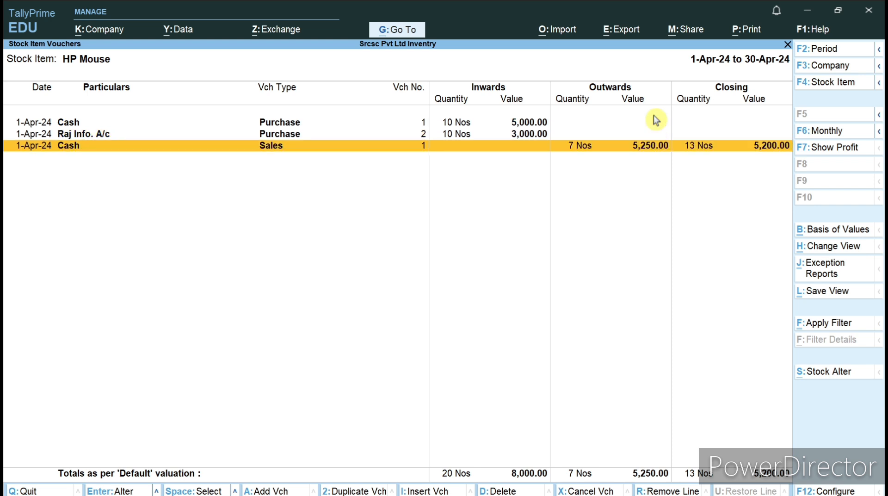
pyautogui.press('Escape')
pyautogui.press('Return')
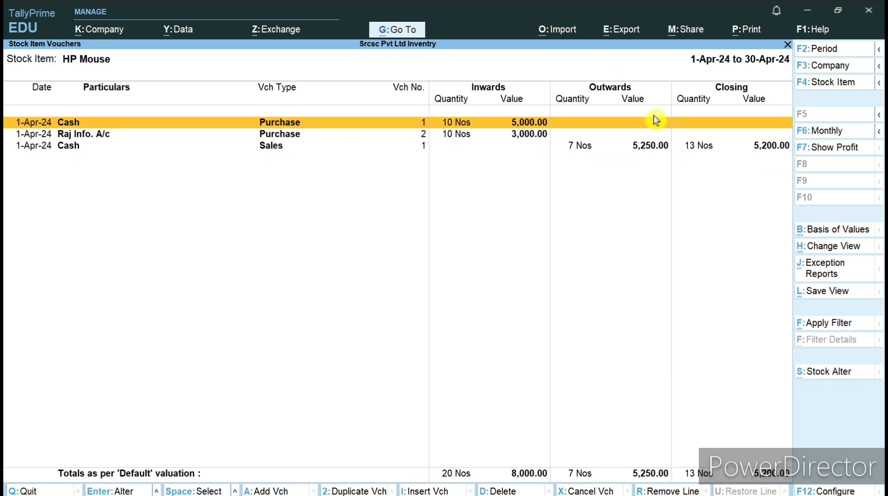
pyautogui.press('Down')
pyautogui.press('Down')
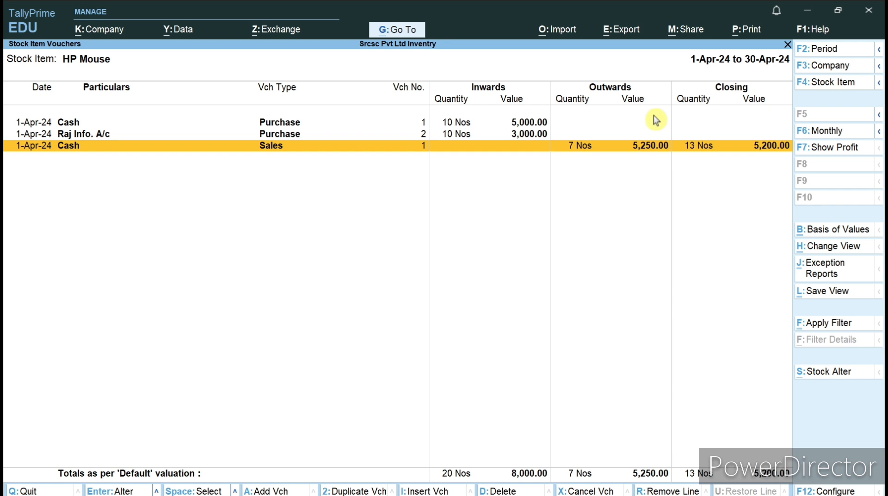
pyautogui.press('Escape')
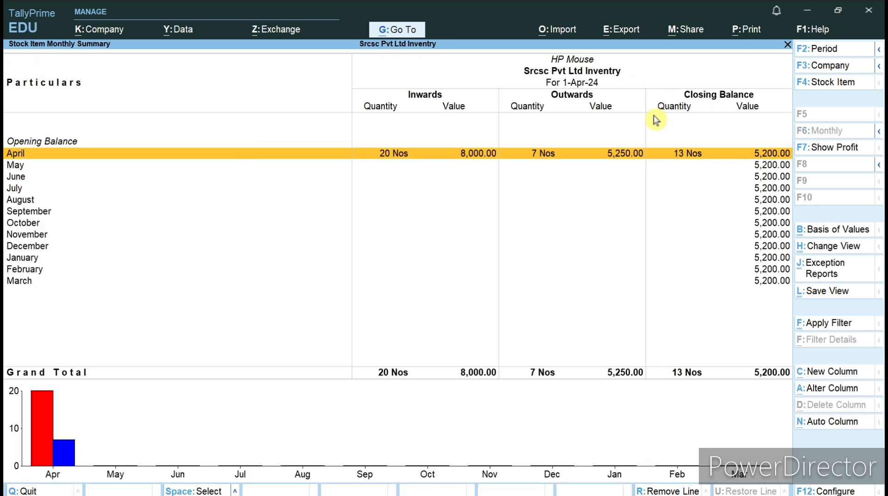
pyautogui.press('Escape')
pyautogui.press('Escape')
pyautogui.press('Escape')
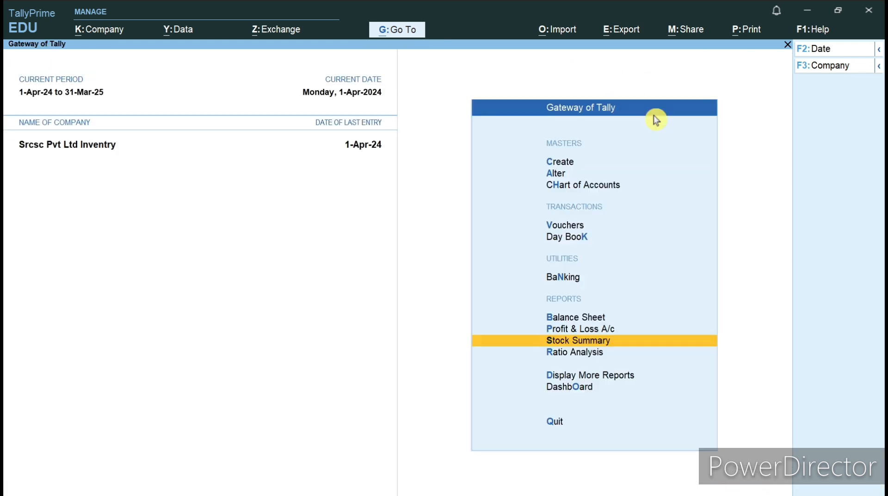
# Step: Start a new Sales voucher with the individual customer's ledger as the party account
pyautogui.press('Up')
pyautogui.press('Up')
pyautogui.press('Up')
pyautogui.press('Up')
pyautogui.press('Up')
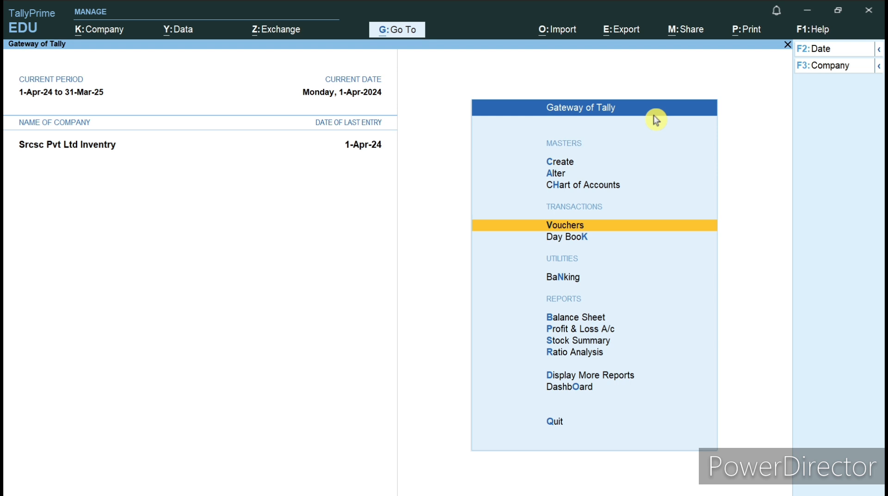
pyautogui.press('Return')
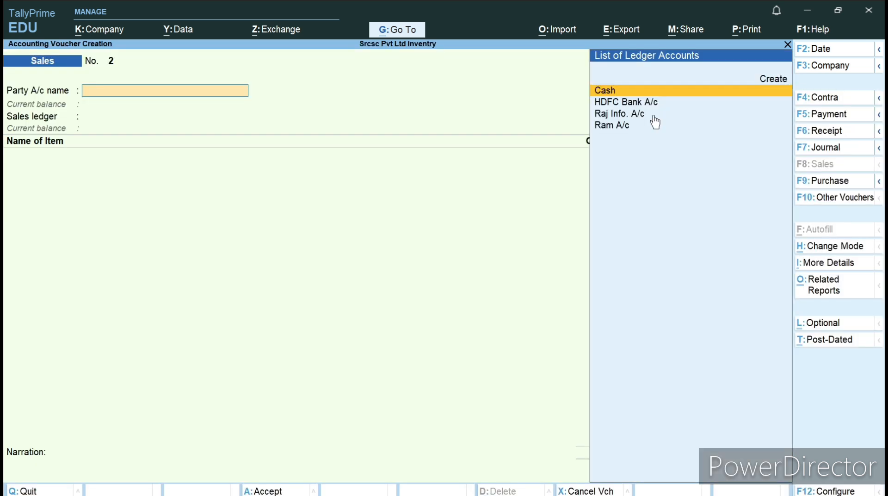
pyautogui.press('Down')
pyautogui.press('Down')
pyautogui.press('Down')
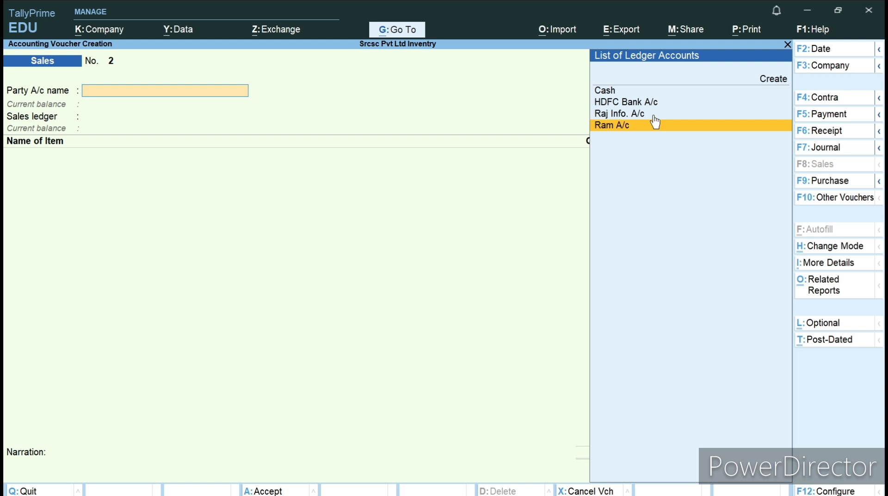
pyautogui.press('Return')
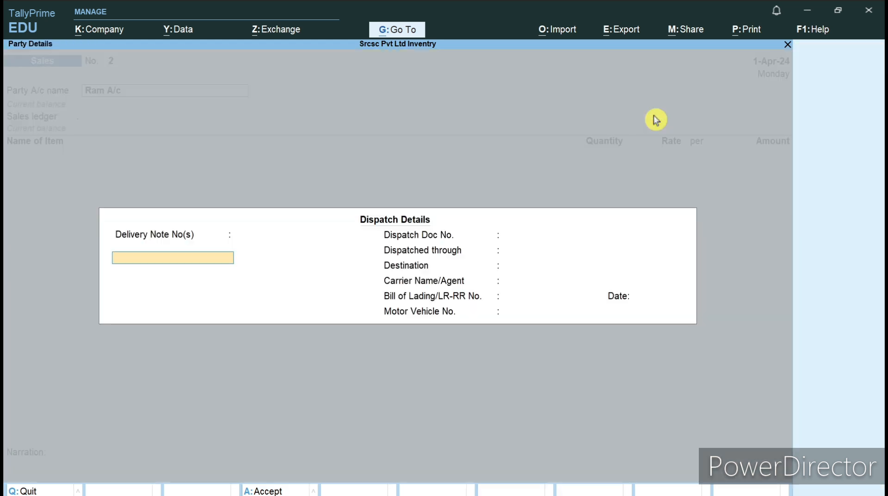
# Step: Leave the dispatch and party details blank and choose Sale A/c as the sales ledger
pyautogui.press('Return')
pyautogui.press('Return')
pyautogui.press('Return')
pyautogui.press('Return')
pyautogui.press('Return')
pyautogui.press('Return')
pyautogui.press('Return')
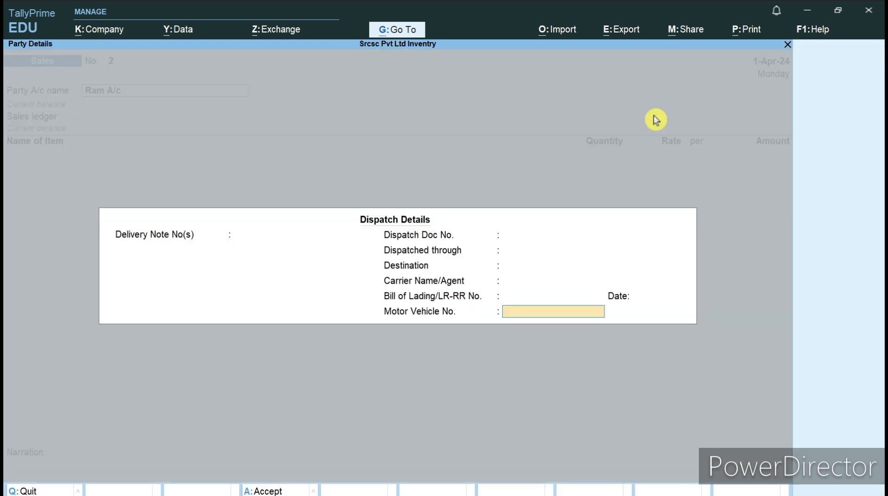
pyautogui.press('Return')
pyautogui.press('Return')
pyautogui.press('Return')
pyautogui.press('Return')
pyautogui.press('Return')
pyautogui.press('Return')
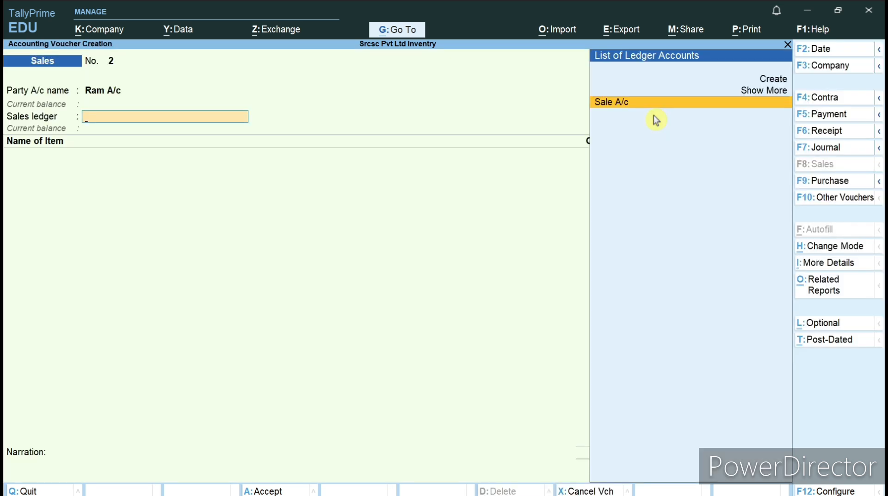
pyautogui.press('Return')
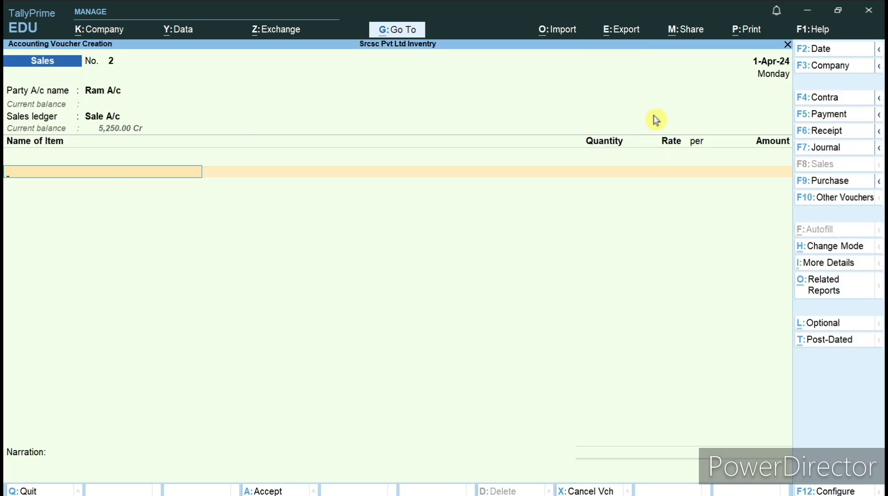
# Step: Add HP Mouse to the credit sales voucher with a quantity of 10 Nos at a rate of 620 per Nos
pyautogui.write('H')
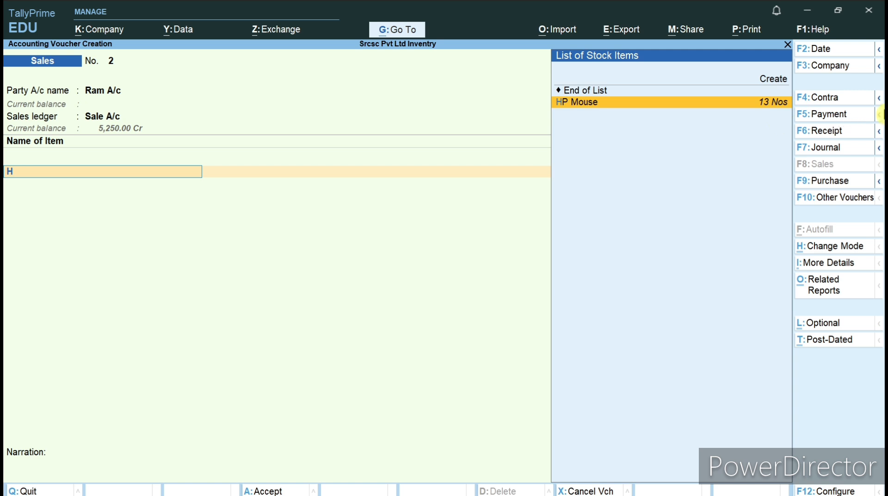
pyautogui.press('Return')
pyautogui.write('10')
pyautogui.press('Return')
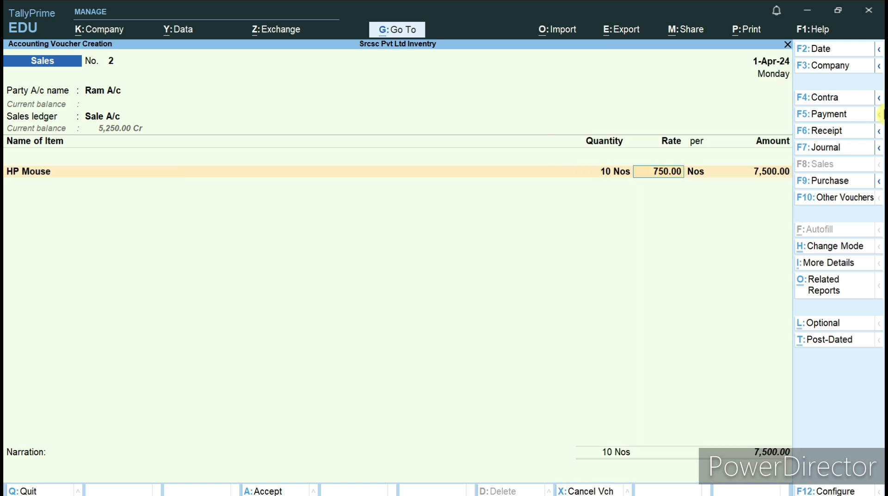
pyautogui.write('620')
pyautogui.press('Return')
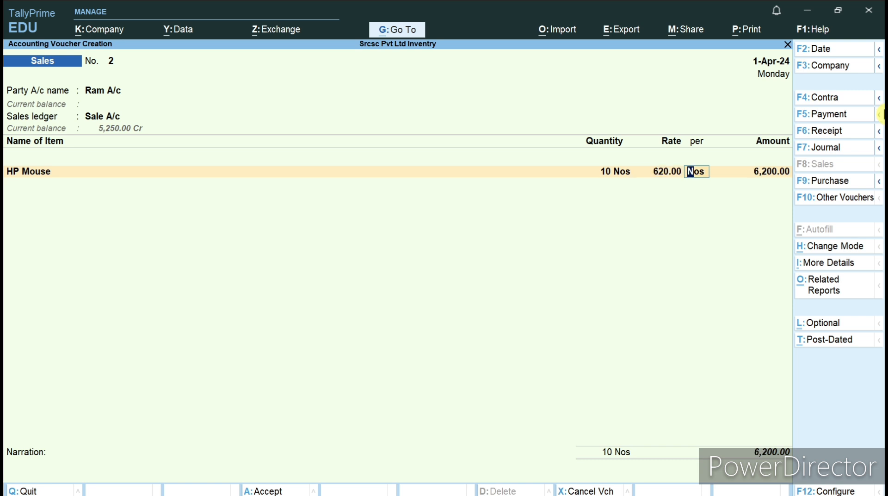
pyautogui.press('Return')
pyautogui.press('Return')
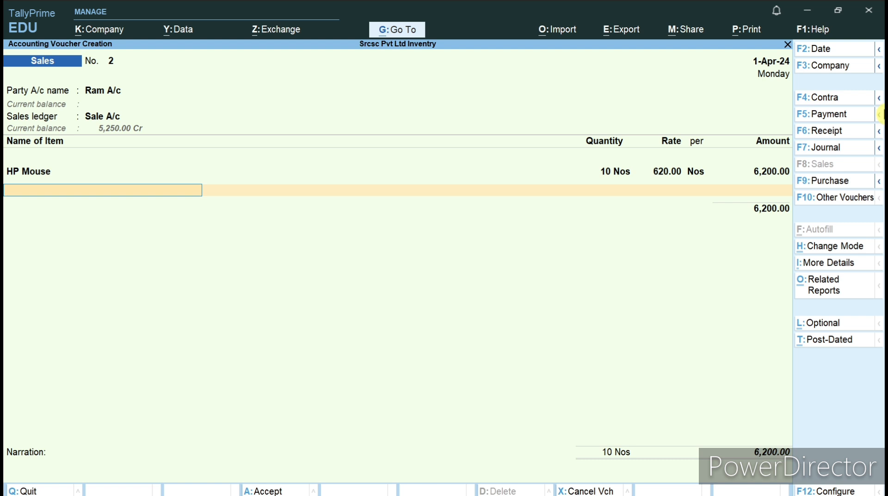
# Step: Add Dell Mouse as the second item with a quantity of 12 Nos at a rate of 350, and end the item list
pyautogui.write('D')
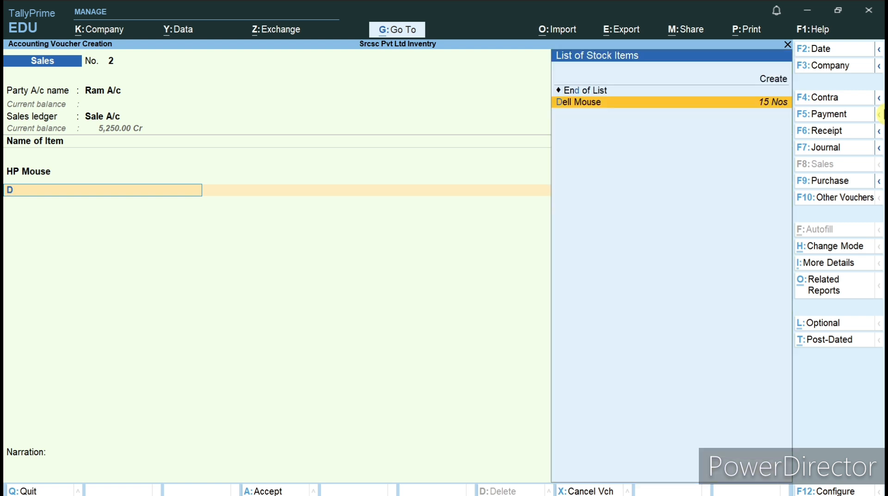
pyautogui.press('Return')
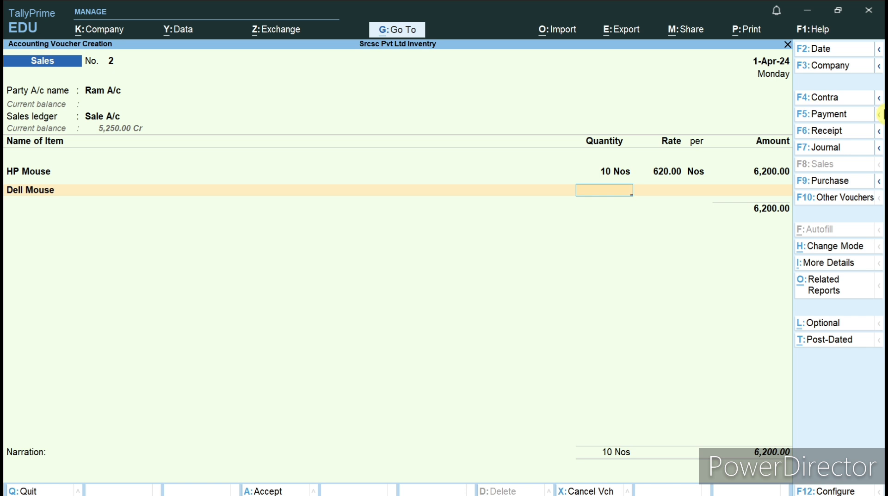
pyautogui.press('BackSpace')
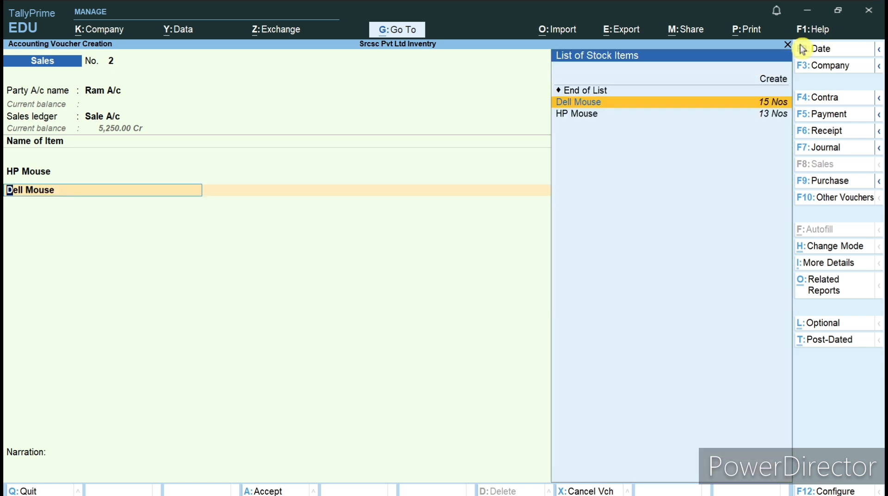
pyautogui.press('Return')
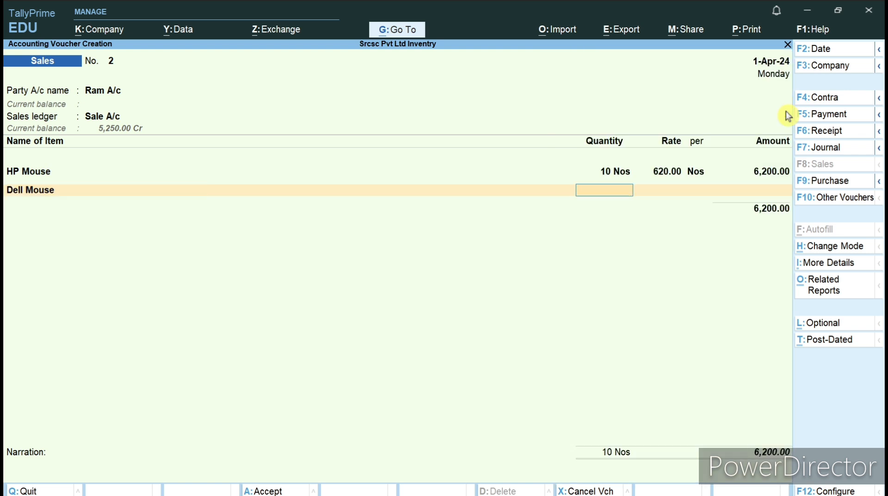
pyautogui.write('12')
pyautogui.press('Return')
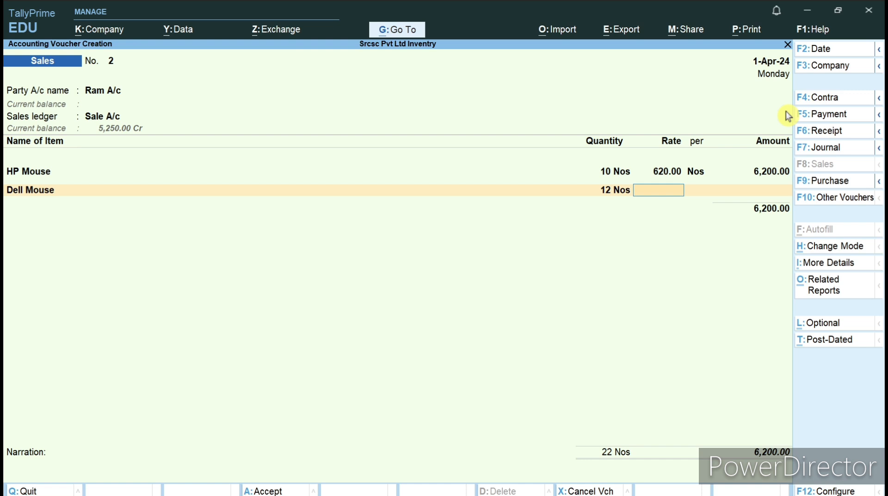
pyautogui.write('350')
pyautogui.press('Return')
pyautogui.press('Return')
pyautogui.press('Return')
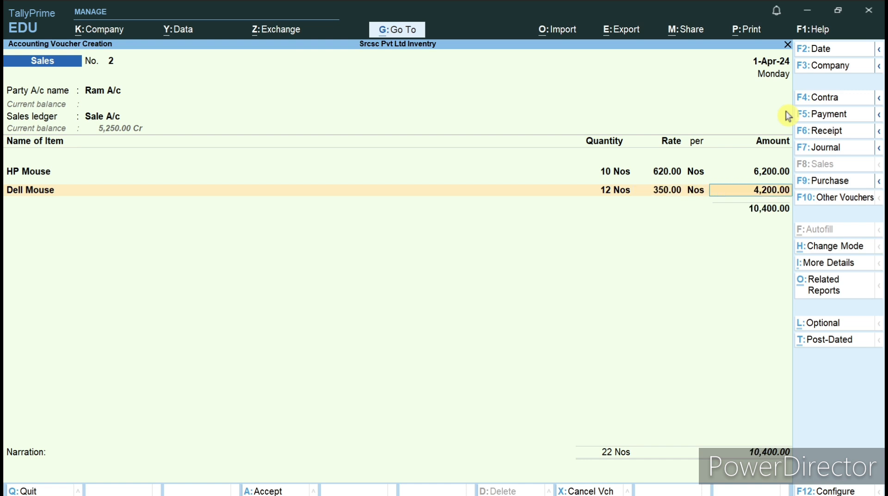
pyautogui.press('Return')
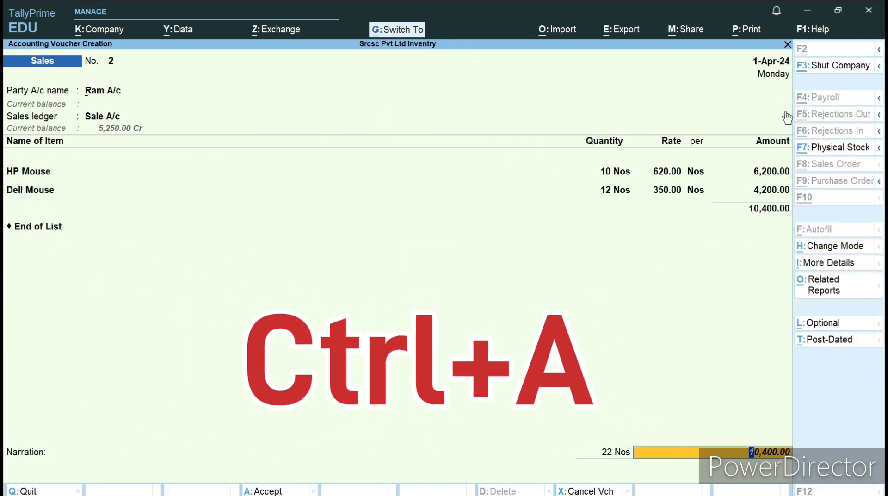
# Step: Save the credit sales voucher for the HP and Dell mice and leave voucher entry
pyautogui.hotkey('ctrl', 'a')
pyautogui.press('Escape')
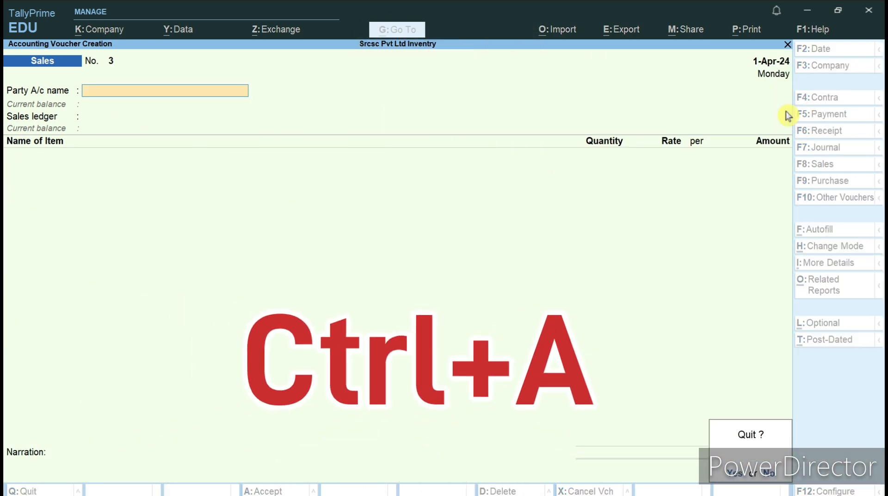
pyautogui.press('Return')
# Step: Open the Stock Summary and drill into the Mouse group to check the closing stock of each item
pyautogui.press('Down')
pyautogui.press('Down')
pyautogui.press('Down')
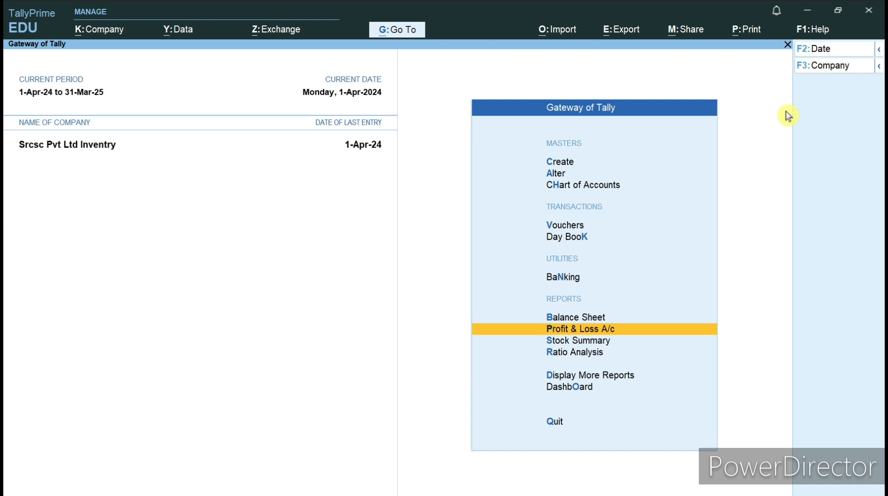
pyautogui.press('Up')
pyautogui.press('Down')
pyautogui.press('Down')
pyautogui.press('Return')
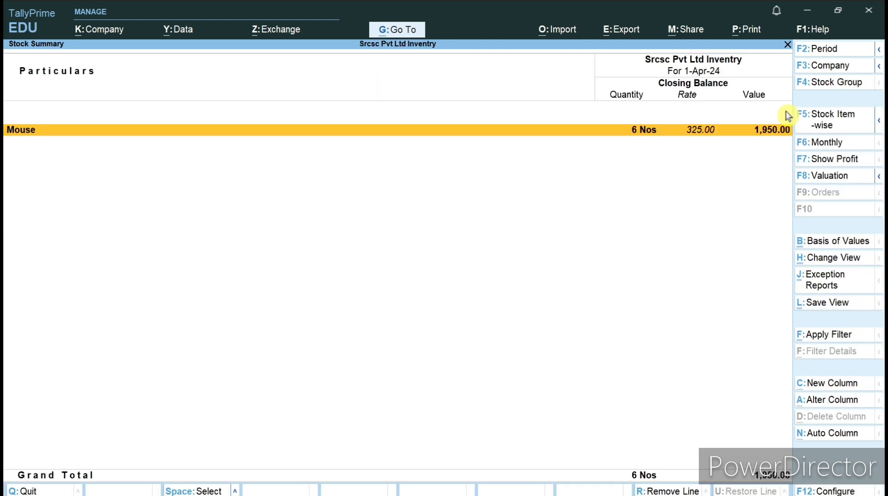
pyautogui.press('Return')
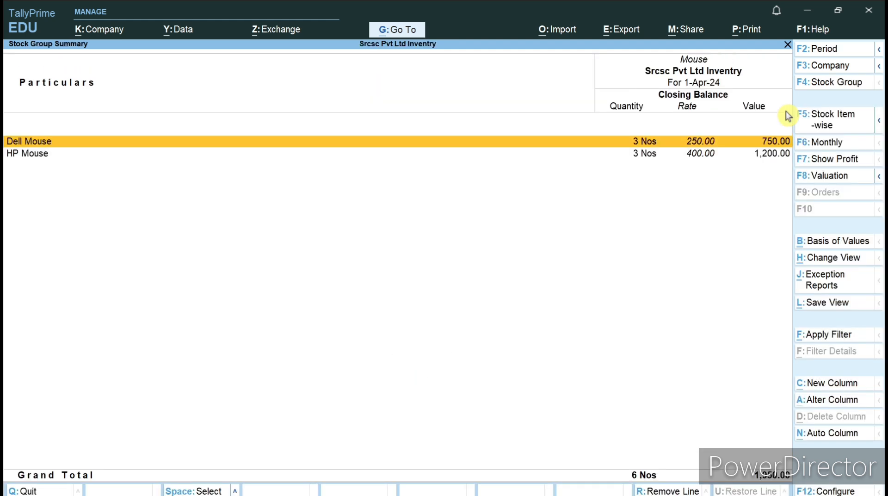
pyautogui.press('Escape')
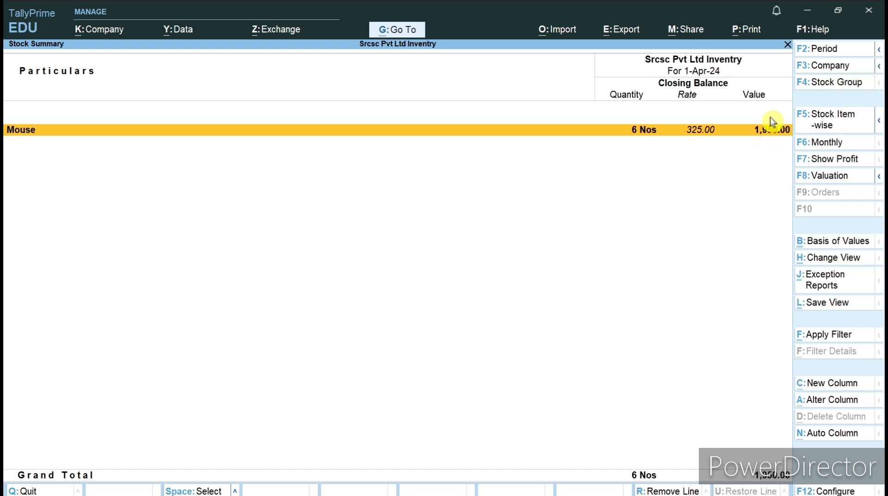
pyautogui.press('Return')
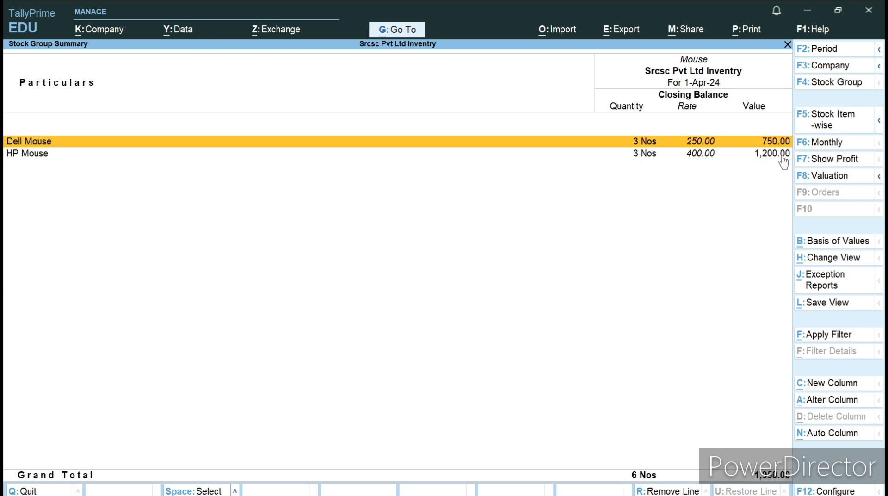
# Step: Review Dell Mouse's monthly summary and its April purchase and sales vouchers, then return to the Mouse group
pyautogui.click(782, 156)
pyautogui.click(783, 156)
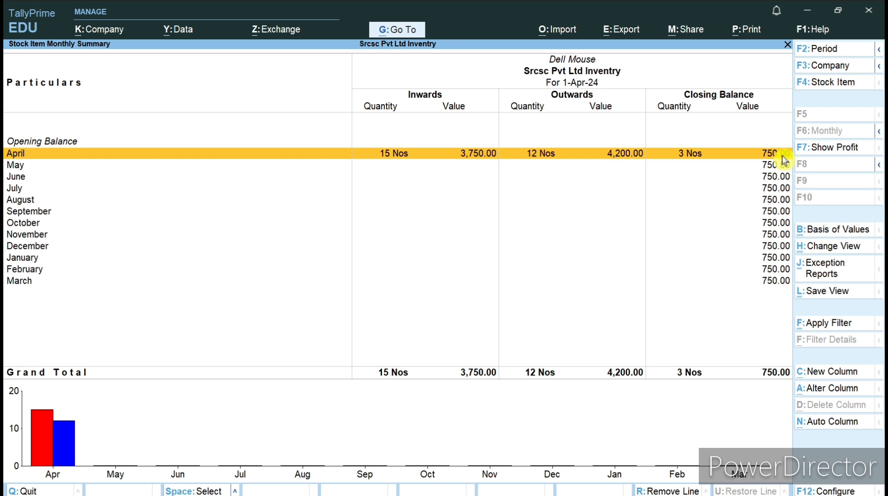
pyautogui.press('Down')
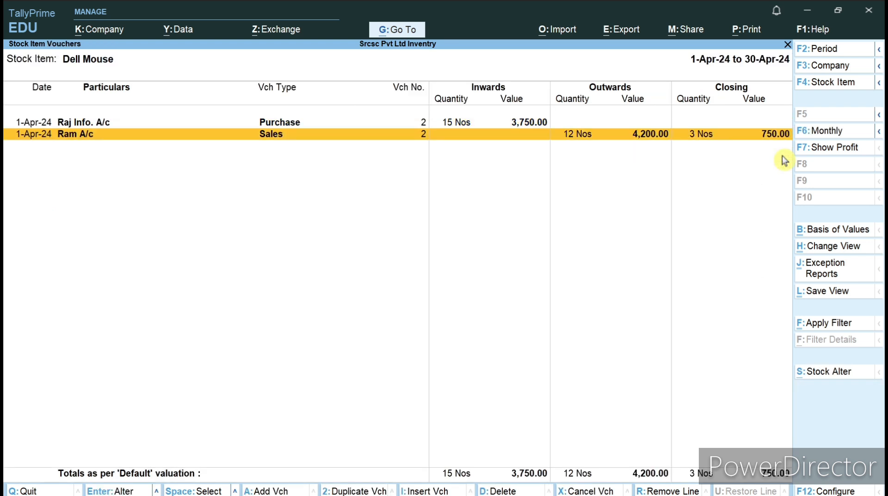
pyautogui.press('Up')
pyautogui.press('Down')
pyautogui.press('Up')
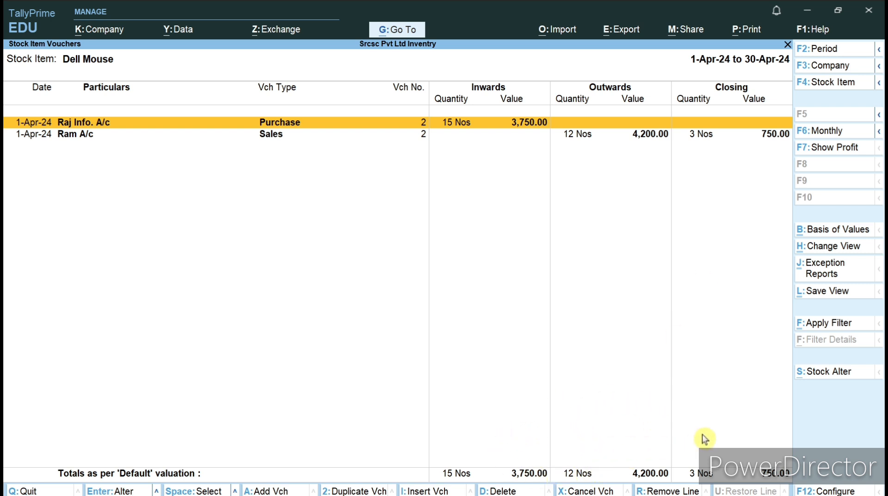
pyautogui.press('Escape')
pyautogui.press('Escape')
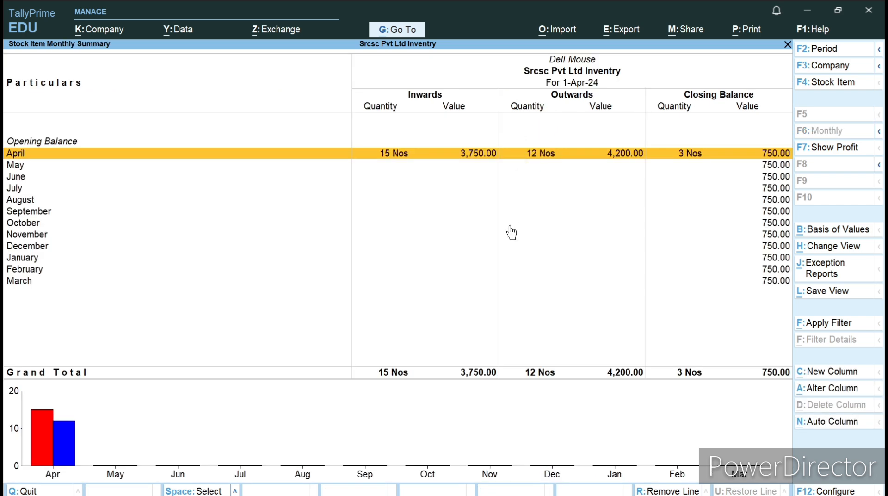
# Step: Review HP Mouse's April stock vouchers for purchases and sales, and close the Stock Summary
pyautogui.press('Down')
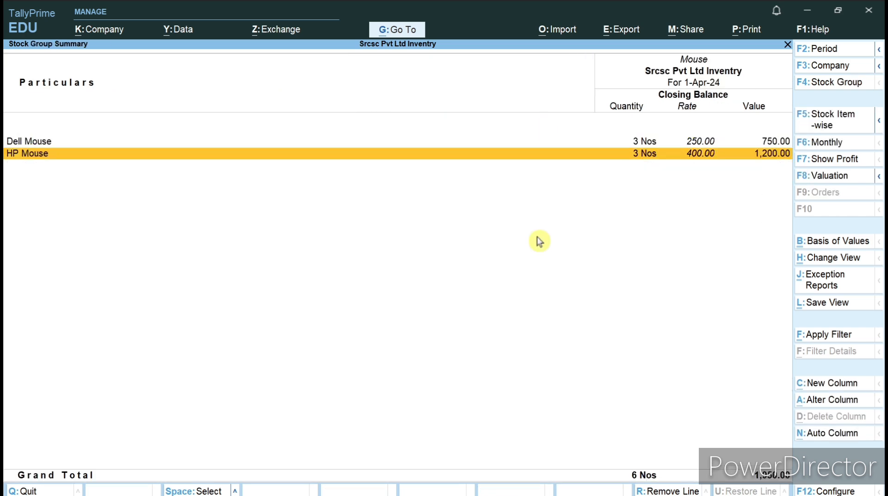
pyautogui.press('Return')
pyautogui.press('Return')
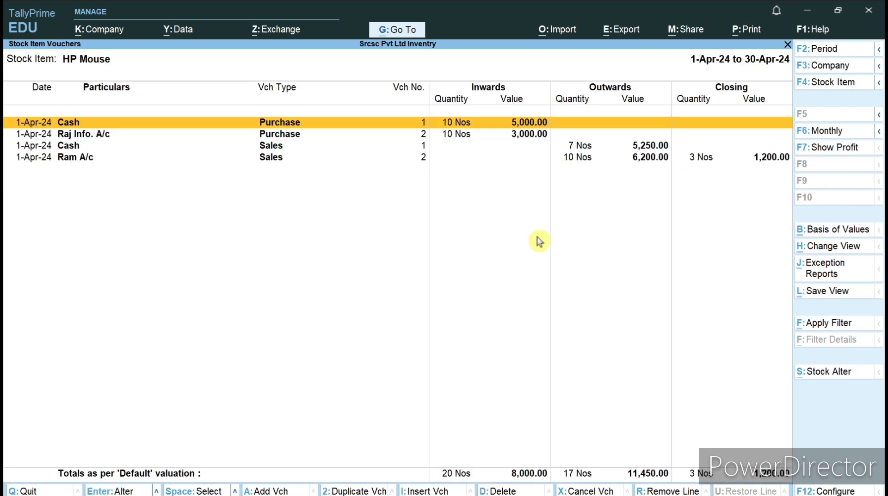
pyautogui.press('Down')
pyautogui.press('Down')
pyautogui.press('Down')
pyautogui.press('Up')
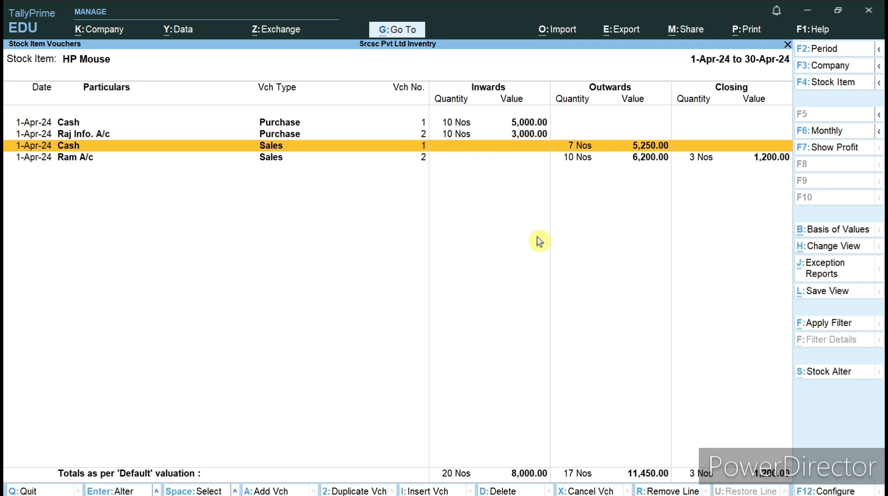
pyautogui.press('Down')
pyautogui.press('Up')
pyautogui.press('Escape')
pyautogui.press('Escape')
pyautogui.press('Escape')
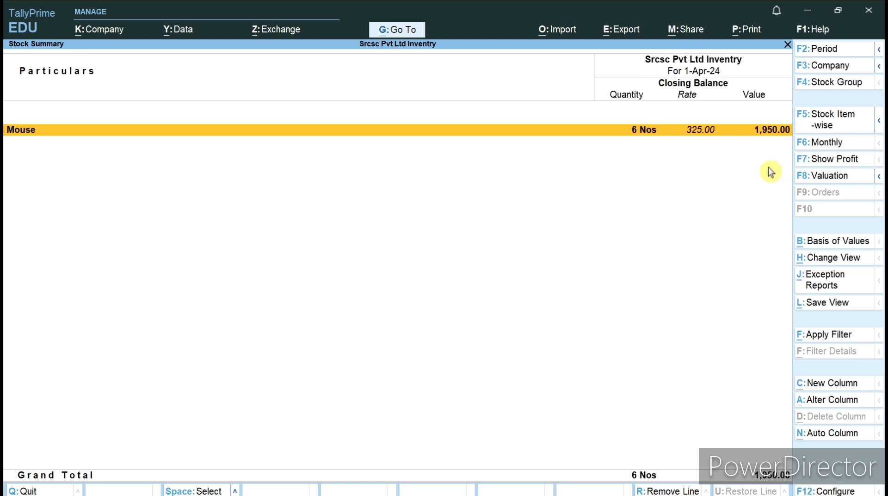
pyautogui.press('Escape')
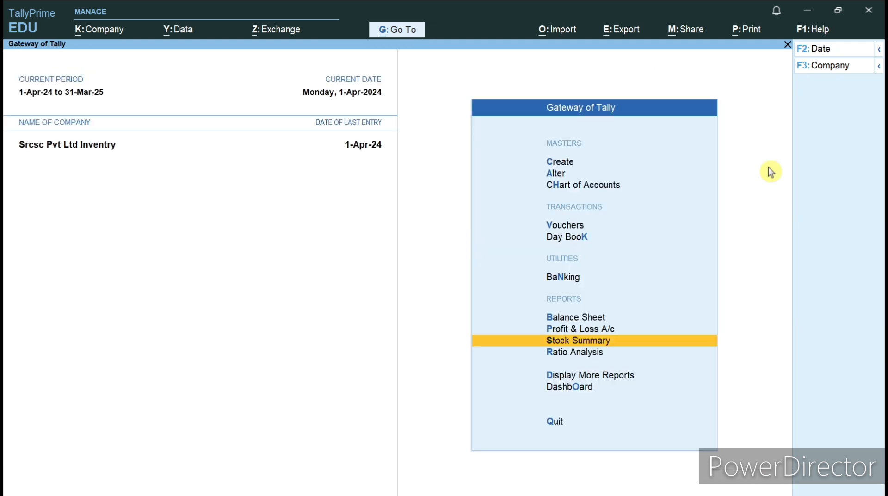
# Step: Examine the Profit & Loss A/c, comparing purchases, sales, closing stock, gross profit and nett profit, and close it
pyautogui.press('Up')
pyautogui.press('Return')
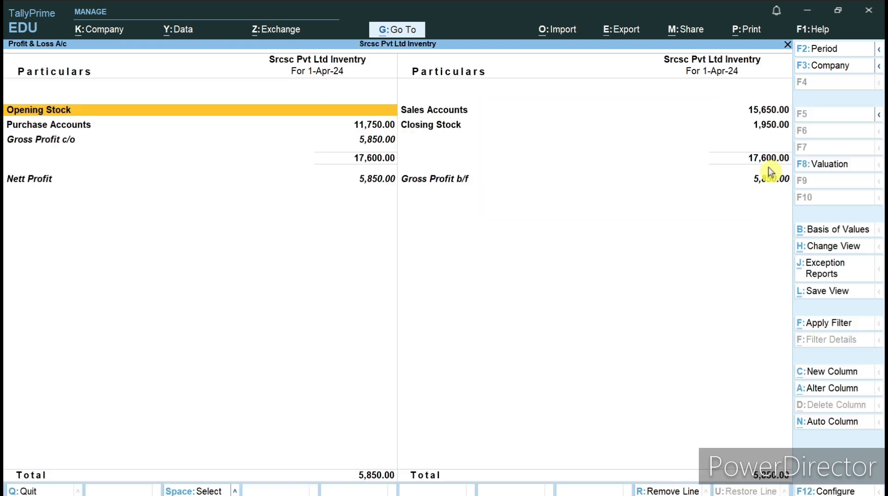
pyautogui.press('Down')
pyautogui.press('Down')
pyautogui.press('Down')
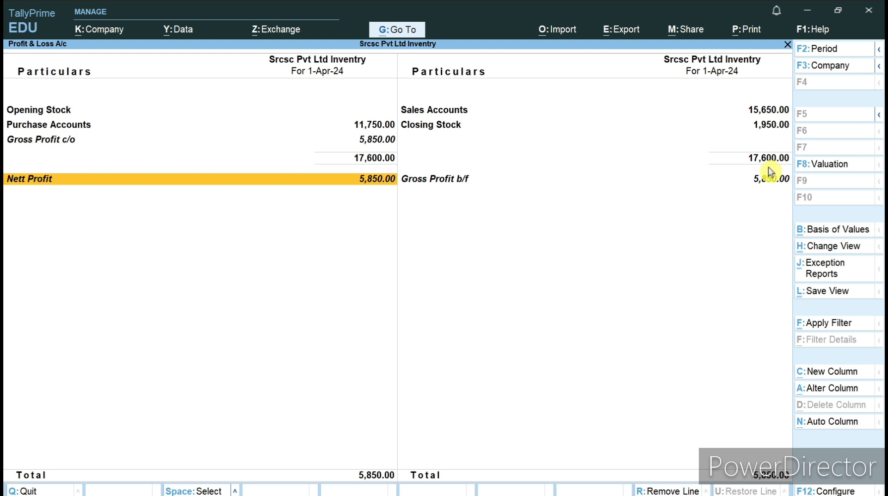
pyautogui.press('Up')
pyautogui.press('Down')
pyautogui.press('Right')
pyautogui.press('Up')
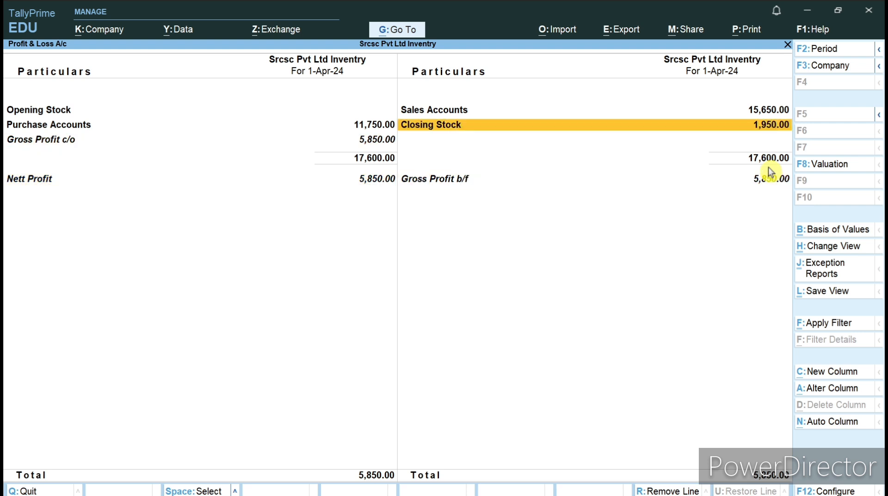
pyautogui.press('Left')
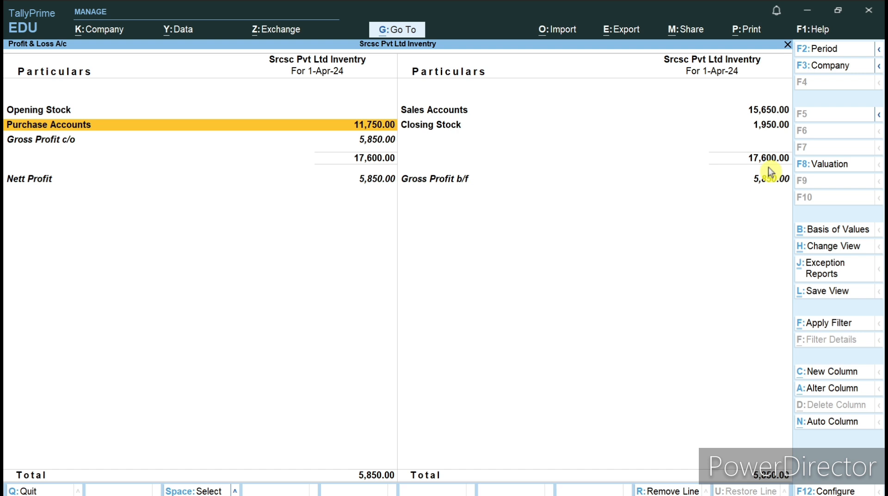
pyautogui.press('Right')
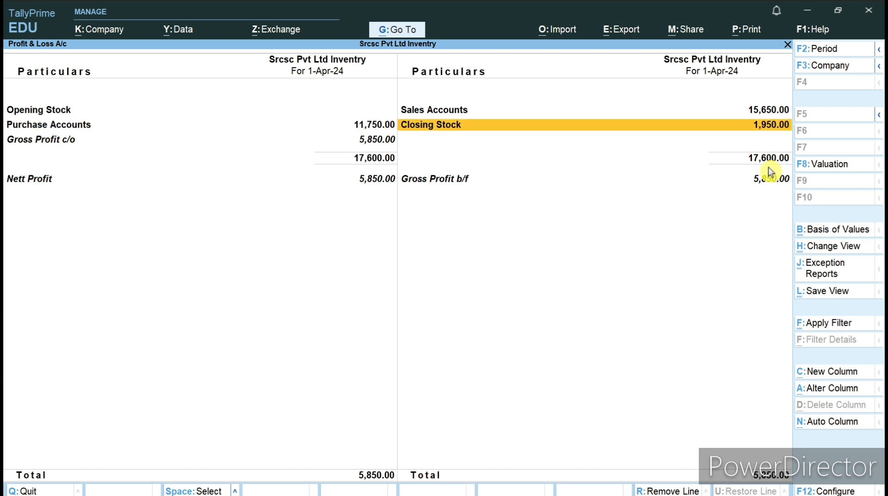
pyautogui.press('Left')
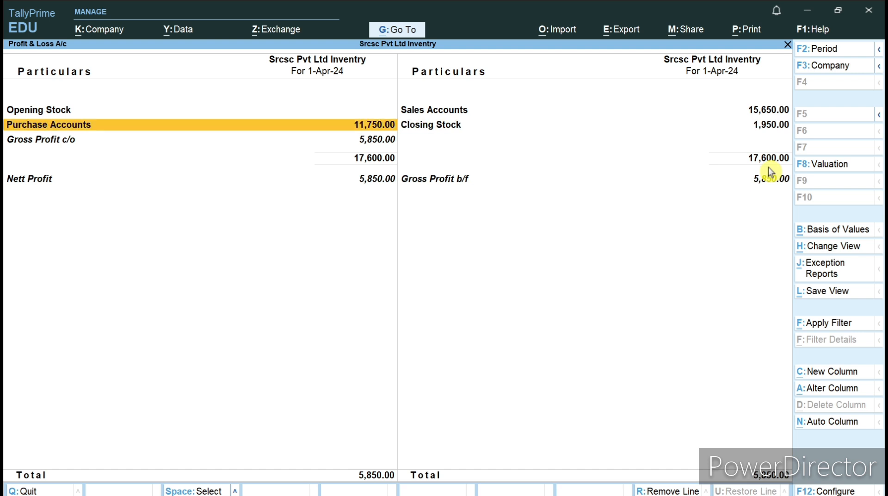
pyautogui.press('Up')
pyautogui.press('Right')
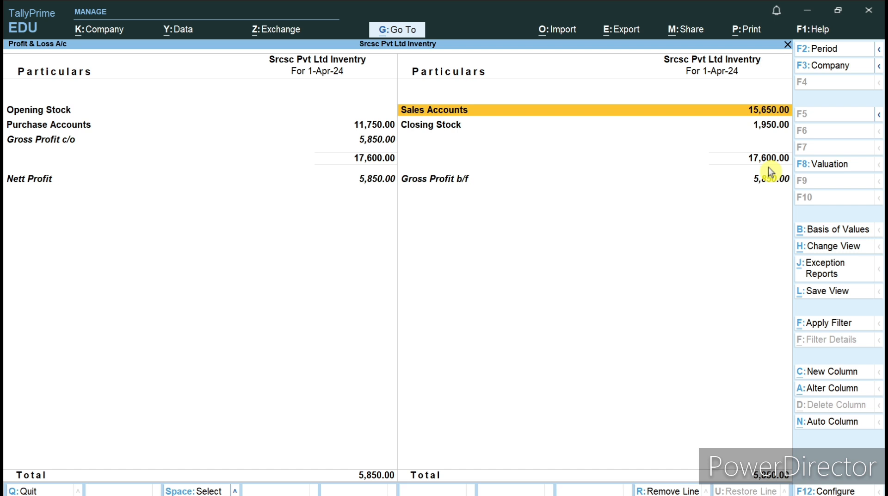
pyautogui.press('Down')
pyautogui.press('Down')
pyautogui.press('Escape')
# Step: Review the Balance Sheet's capital, current liabilities and current assets, and close the report
pyautogui.press('Up')
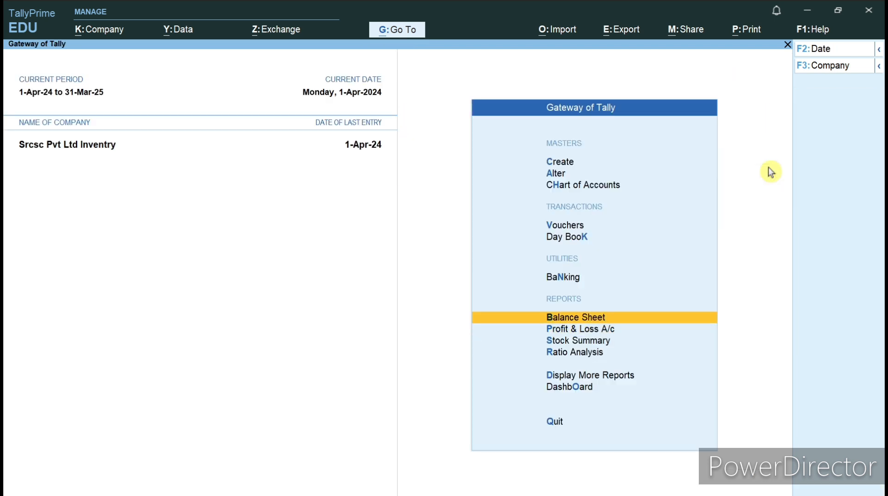
pyautogui.press('Return')
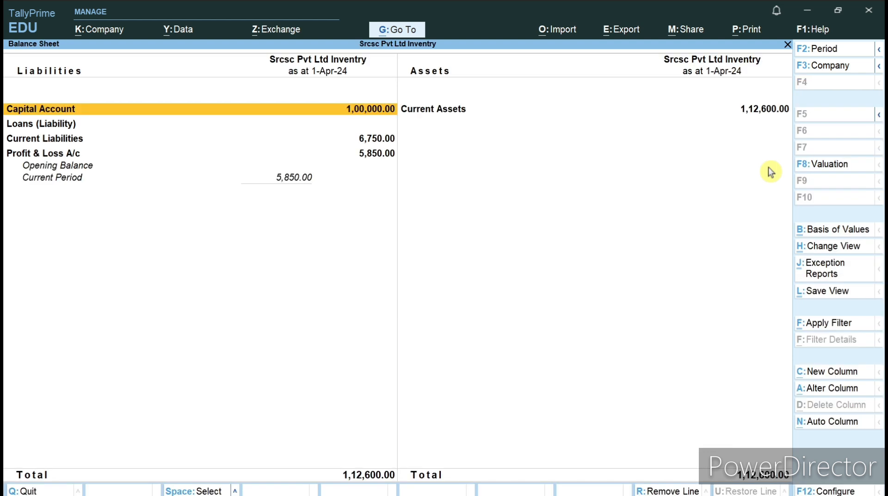
pyautogui.press('Right')
pyautogui.press('Left')
pyautogui.press('Down')
pyautogui.press('Down')
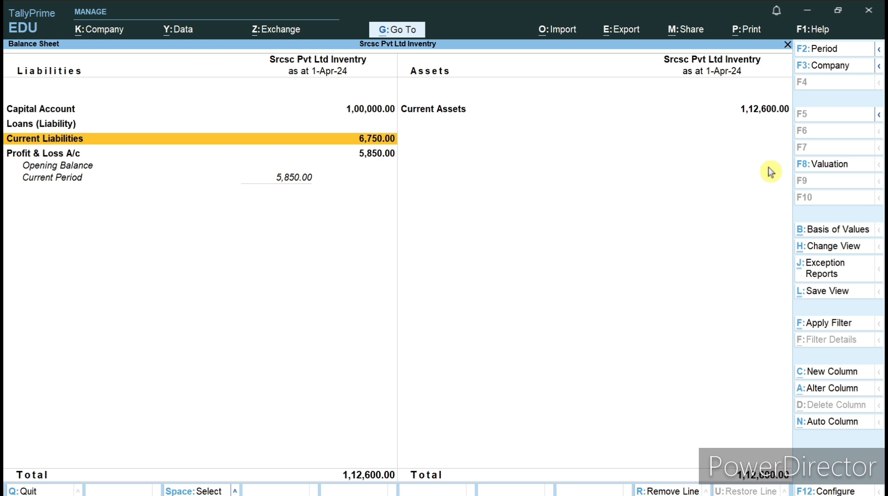
pyautogui.press('Escape')
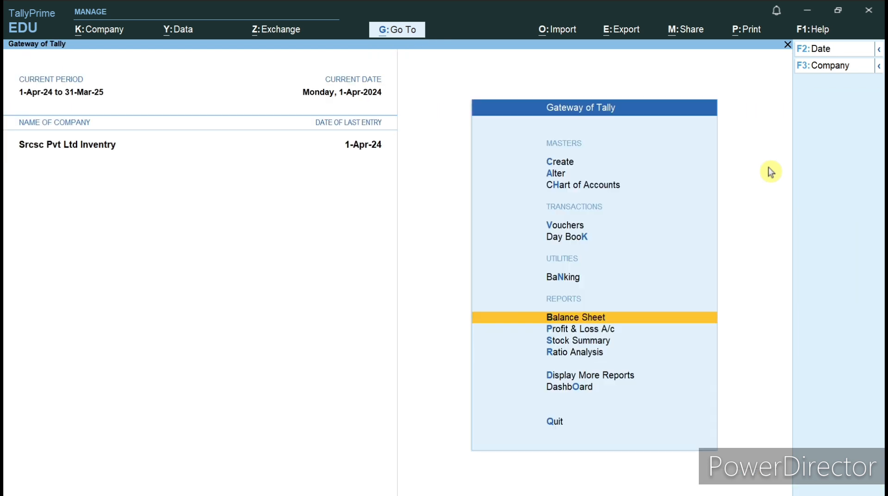
# Step: Return to voucher entry and switch the voucher type to Payment
pyautogui.press('Up')
pyautogui.press('Up')
pyautogui.press('Up')
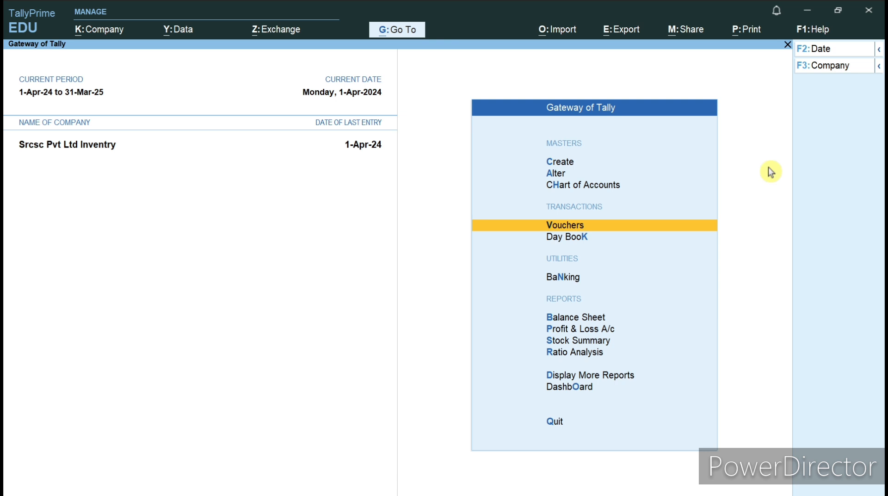
pyautogui.press('Return')
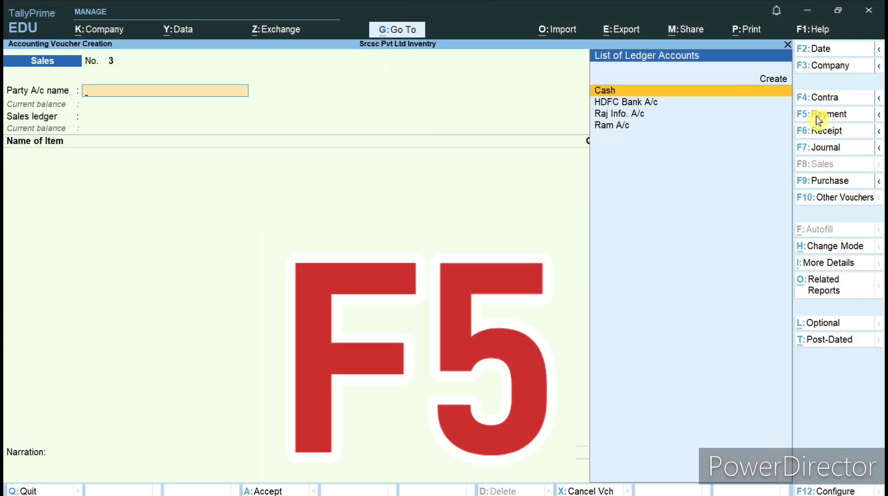
pyautogui.click(818, 119)
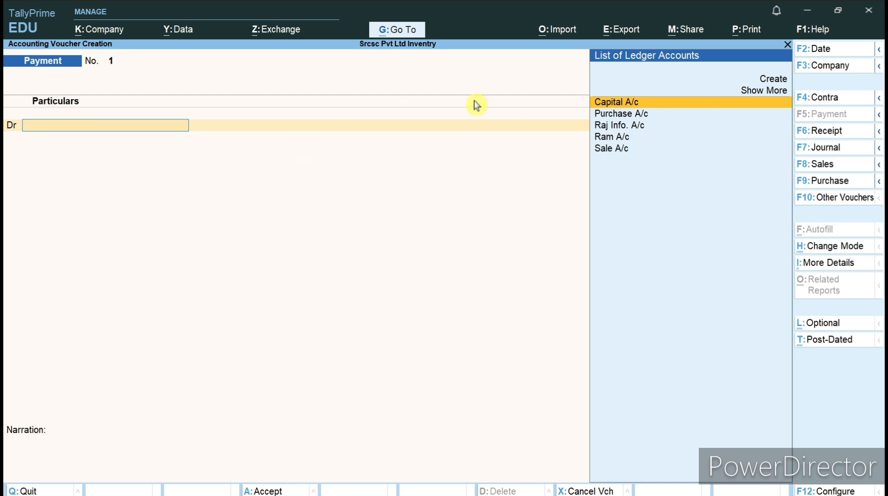
# Step: Debit Raj Info. A/c with 6,750 in the payment voucher
pyautogui.press('Down')
pyautogui.press('Down')
pyautogui.press('Down')
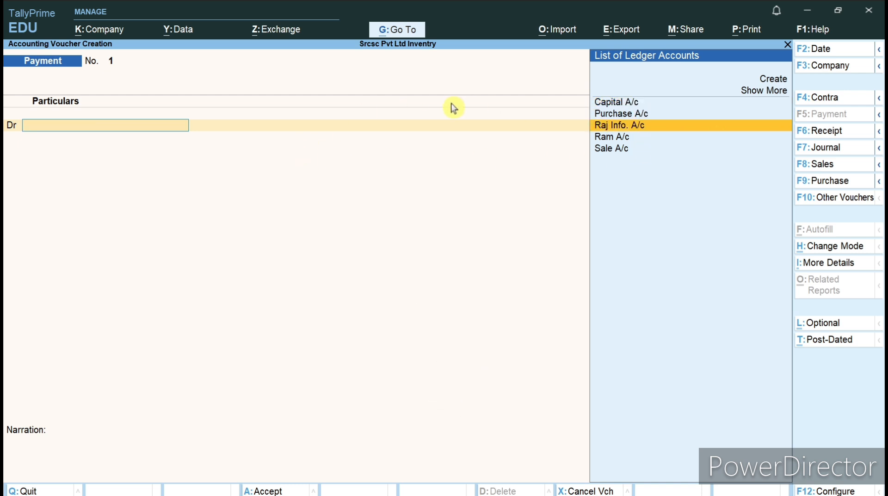
pyautogui.press('Up')
pyautogui.press('Return')
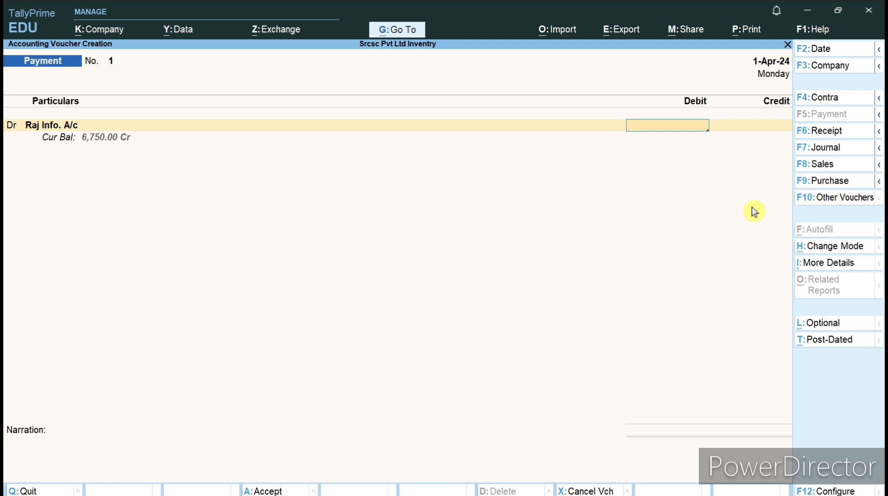
pyautogui.write('6750')
pyautogui.press('Return')
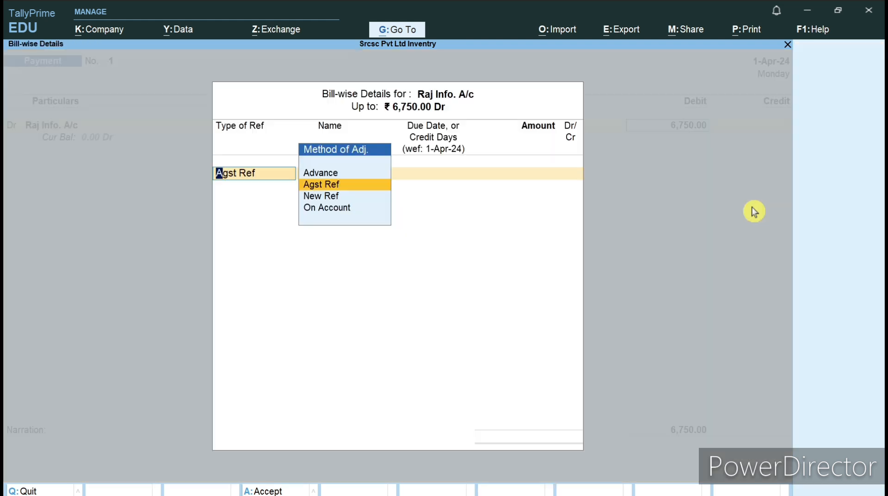
# Step: Settle the full Raj Info. A/c payment as Agst Ref against pending bill 102
pyautogui.press('Return')
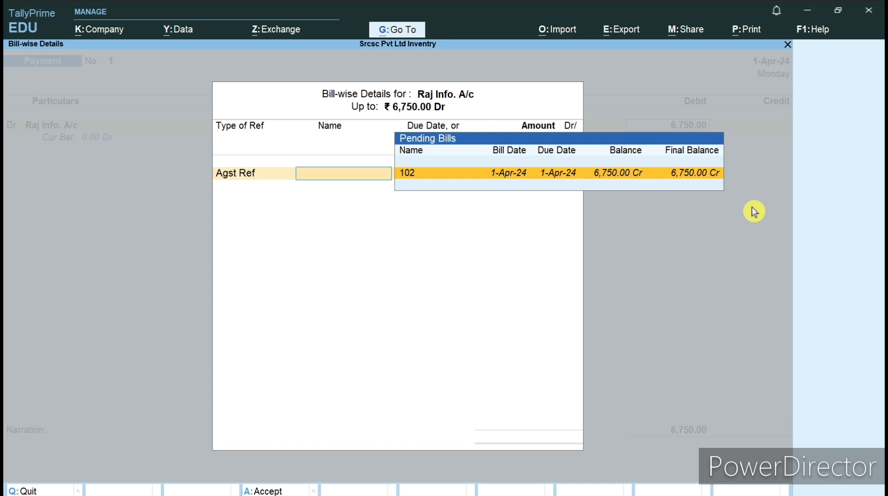
pyautogui.press('Return')
pyautogui.press('Return')
pyautogui.press('Return')
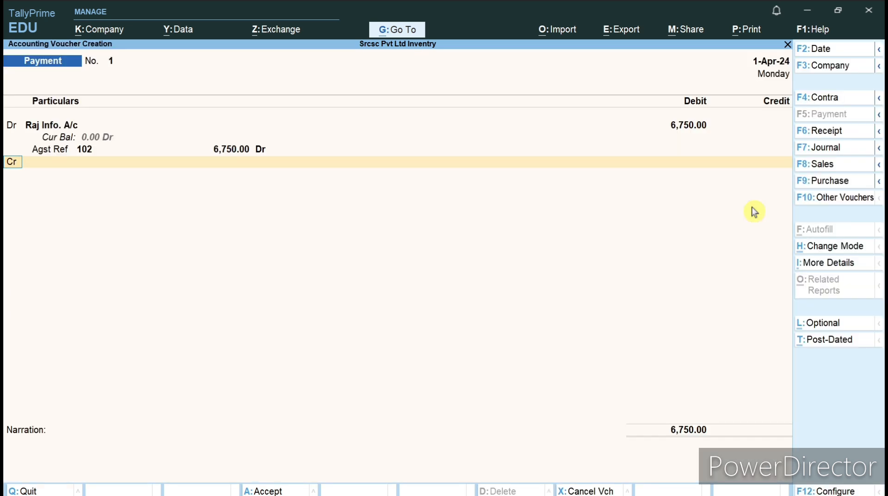
# Step: Credit Cash with 6,750 in the payment voucher, leave the narration blank, save the voucher and exit voucher entry
pyautogui.press('Return')
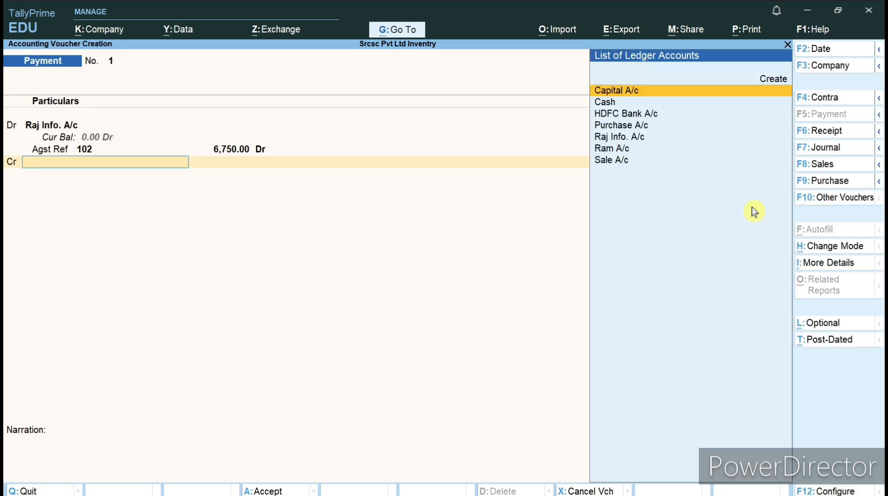
pyautogui.press('Down')
pyautogui.press('Return')
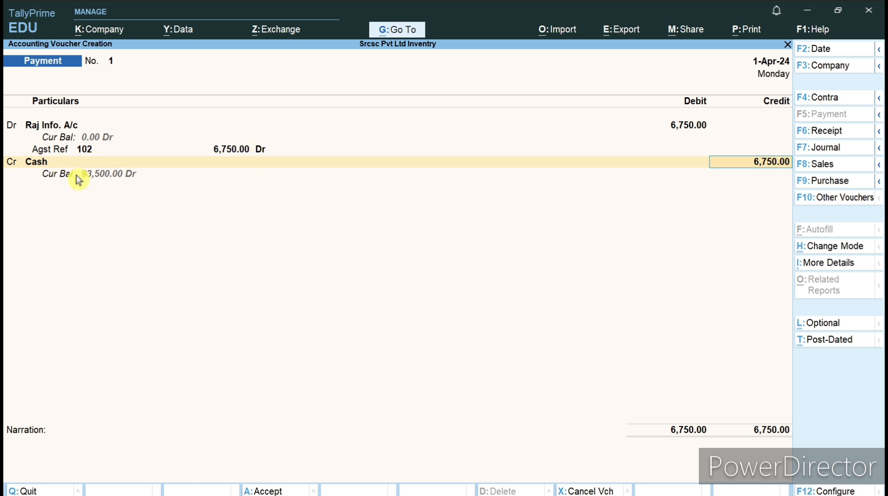
pyautogui.press('Return')
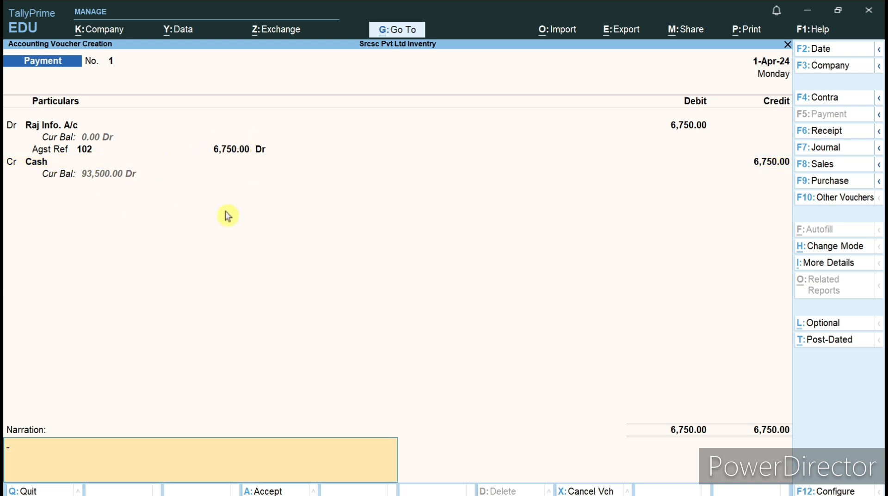
pyautogui.press('Return')
pyautogui.press('y')
pyautogui.press('Escape')
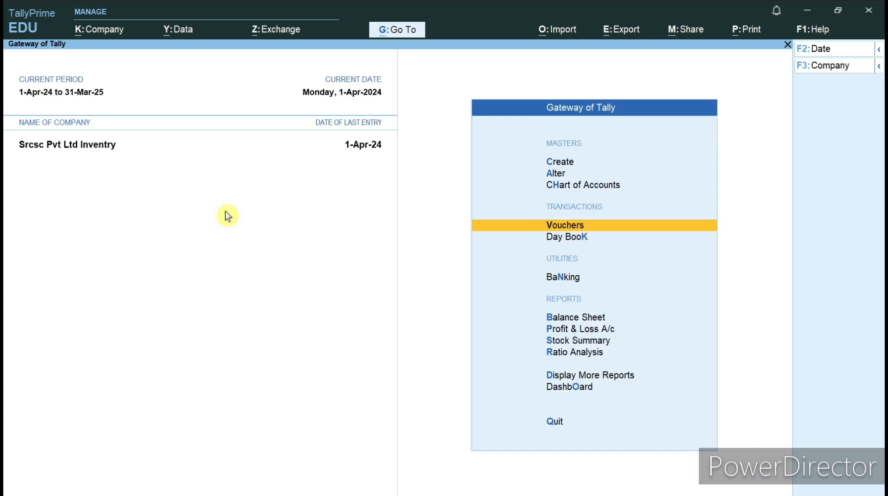
# Step: Review the Balance Sheet's capital, liabilities, Profit & Loss A/c and current assets after the supplier payment, and close the report
pyautogui.press('Down')
pyautogui.press('Down')
pyautogui.press('Down')
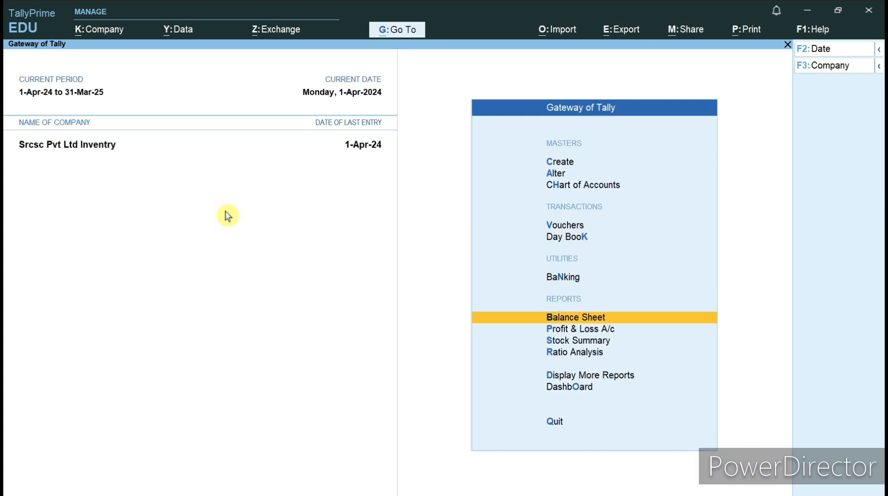
pyautogui.press('Return')
pyautogui.press('Down')
pyautogui.press('Down')
pyautogui.press('Down')
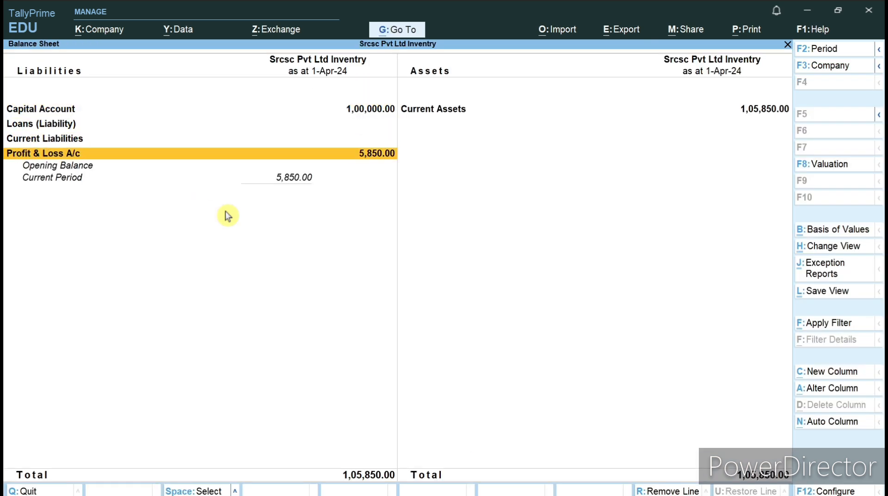
pyautogui.press('Up')
pyautogui.press('Up')
pyautogui.press('Up')
pyautogui.press('Down')
pyautogui.press('Down')
pyautogui.press('Down')
pyautogui.press('Up')
pyautogui.press('Up')
pyautogui.press('Up')
pyautogui.press('Right')
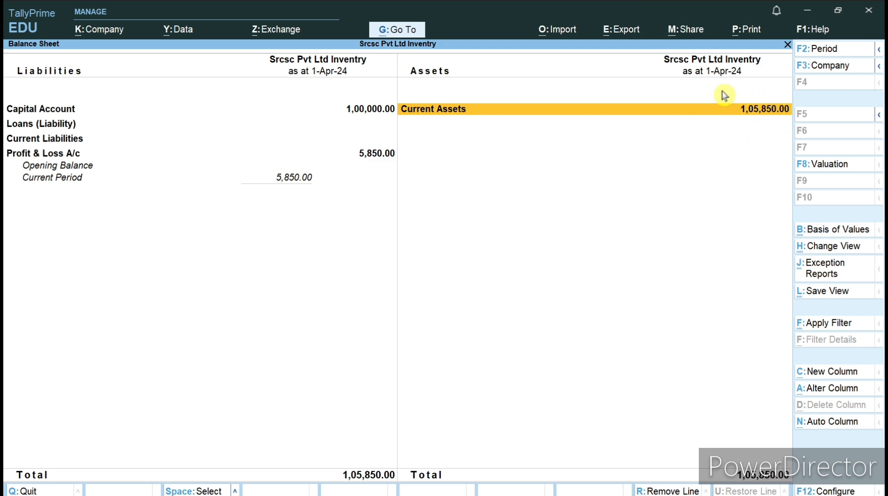
pyautogui.press('Escape')
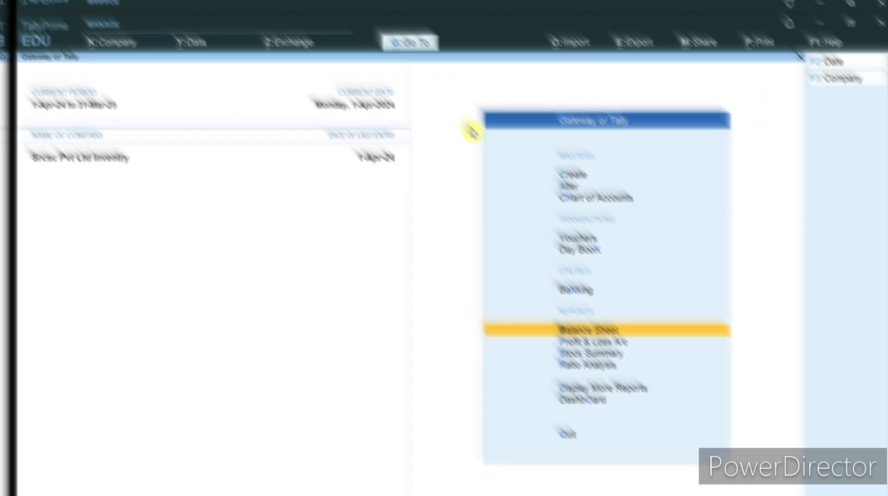
# Step: Go to the Day Book in the Gateway of Tally
pyautogui.press('Up')
pyautogui.press('Up')
pyautogui.press('Up')
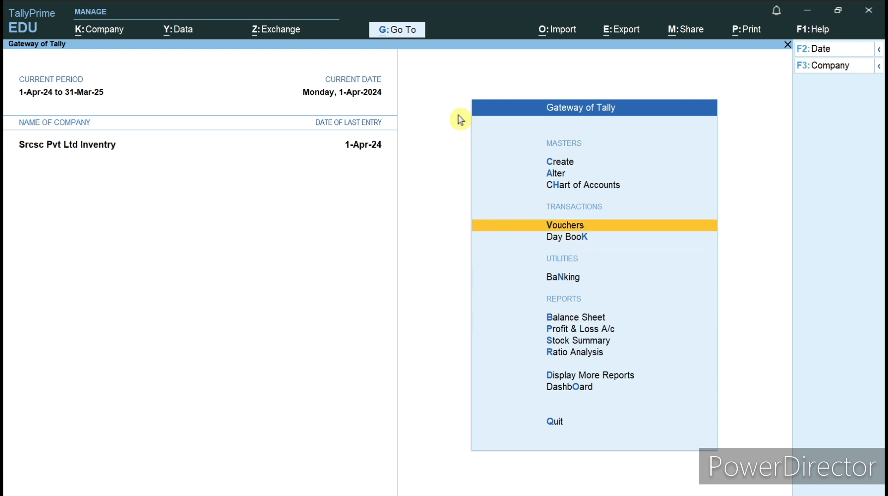
pyautogui.press('Down')
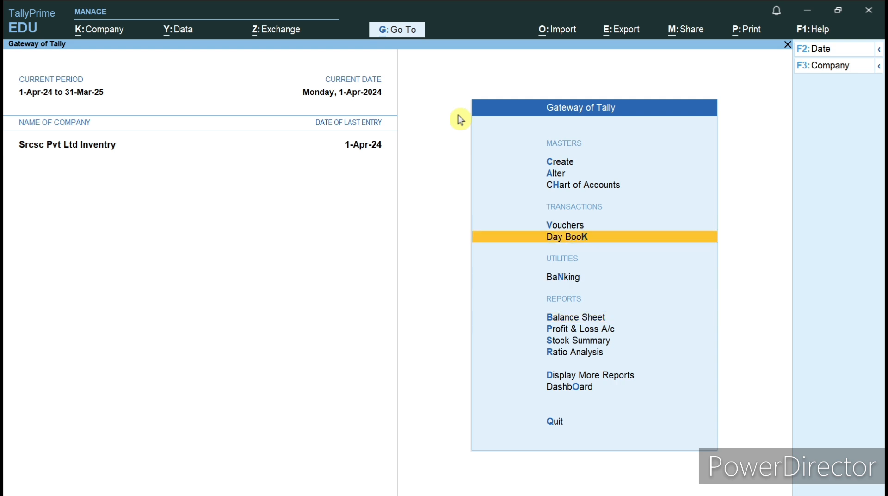